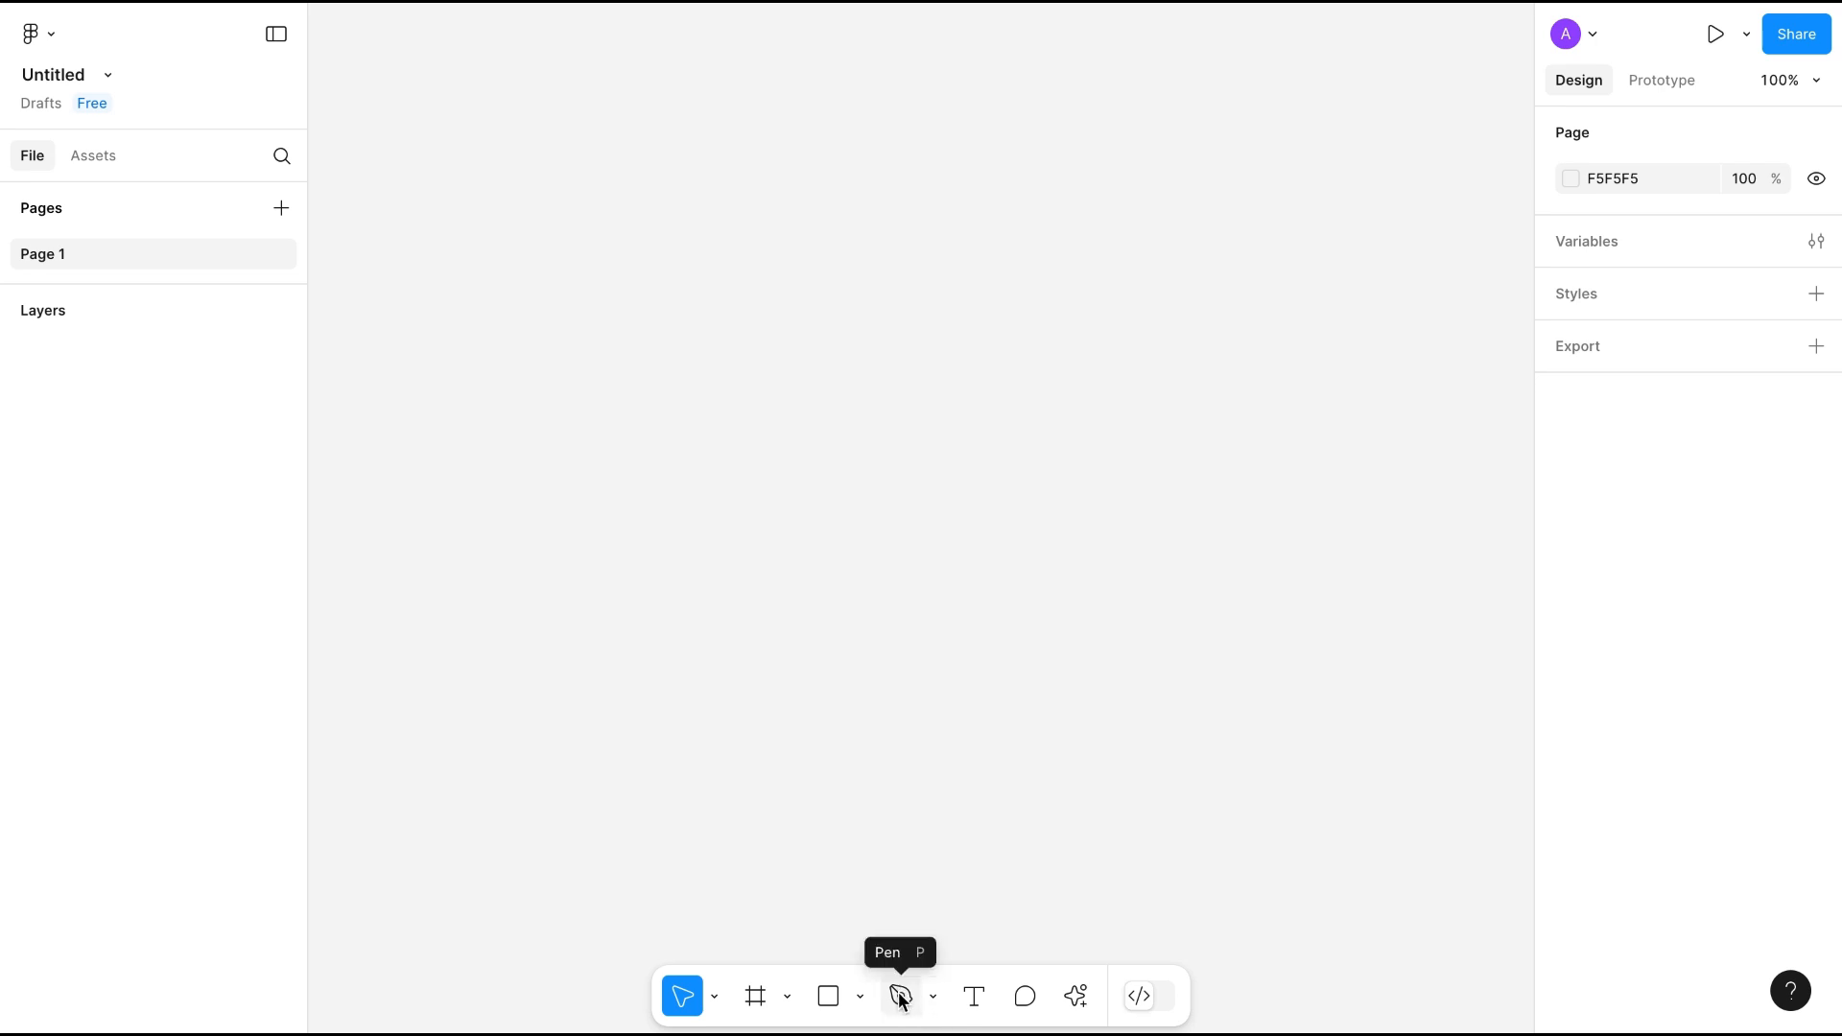
Draw an open path with six anchor points and straight segments using the Pen tool, leaving its left side unclosed.
{"action": "left_click", "coordinate": [900, 997]}
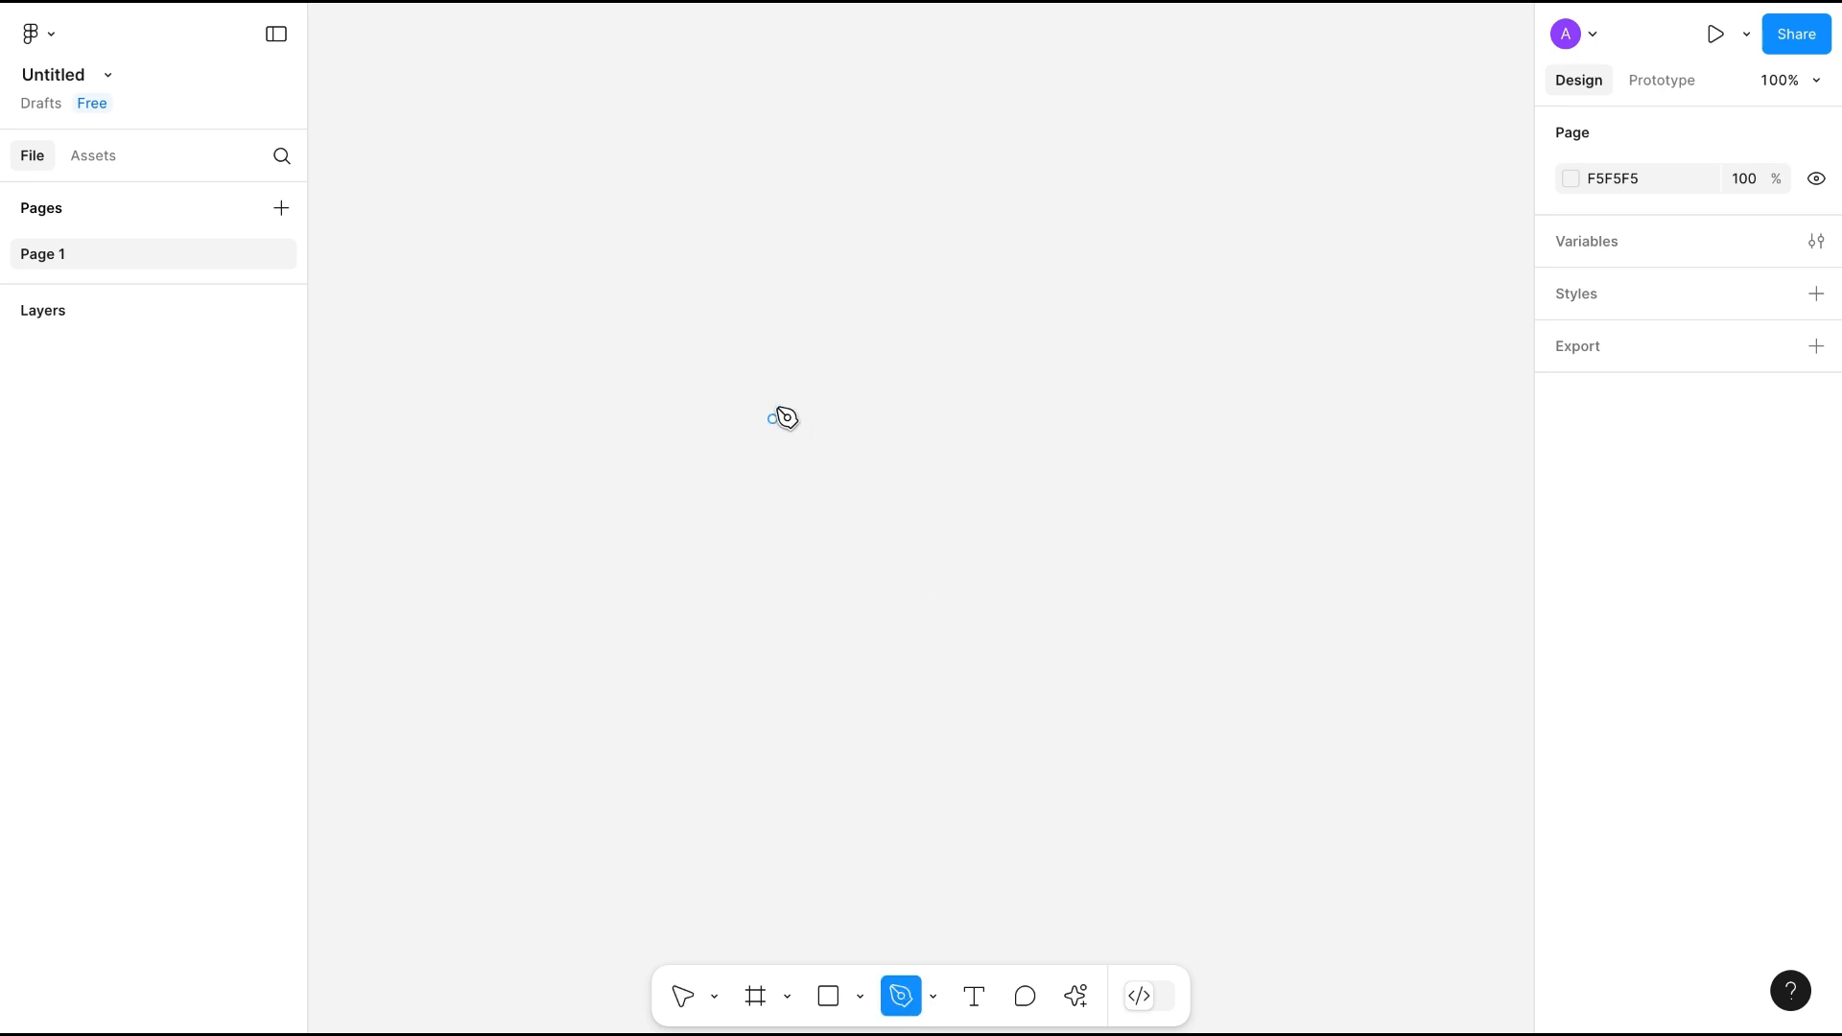
{"action": "left_click", "coordinate": [701, 428]}
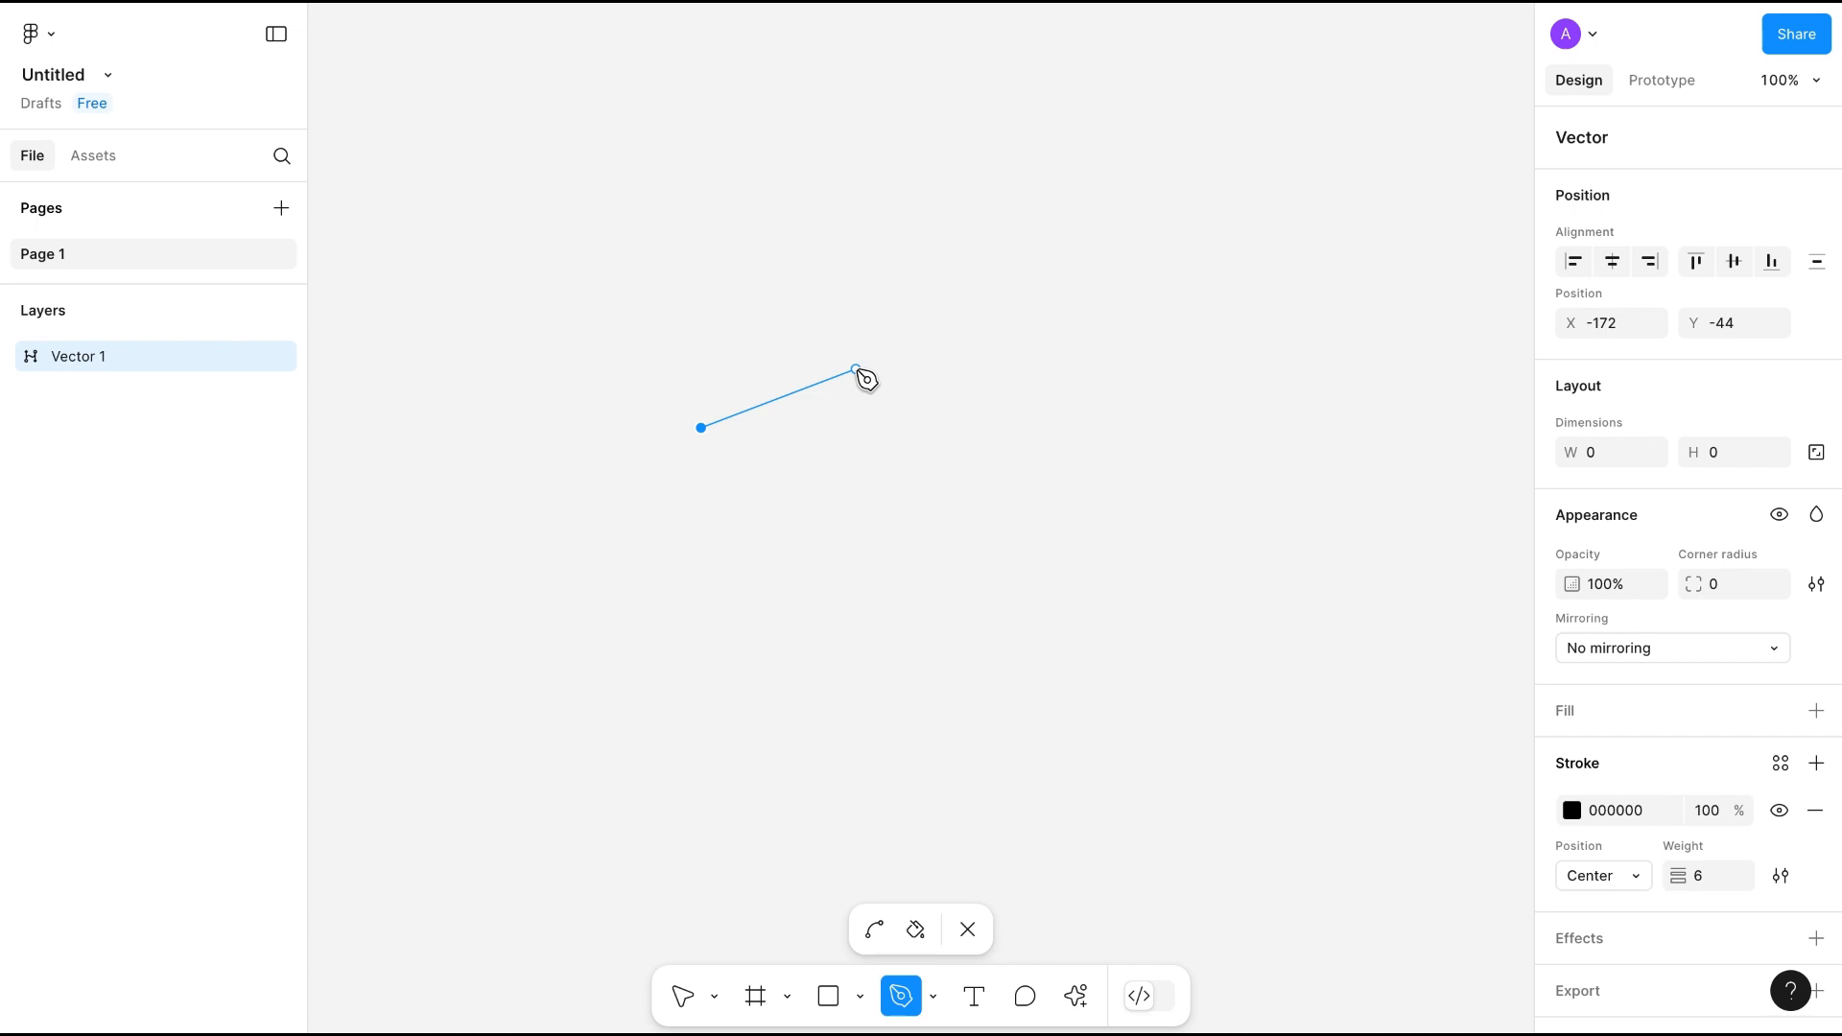
{"action": "left_click", "coordinate": [857, 371]}
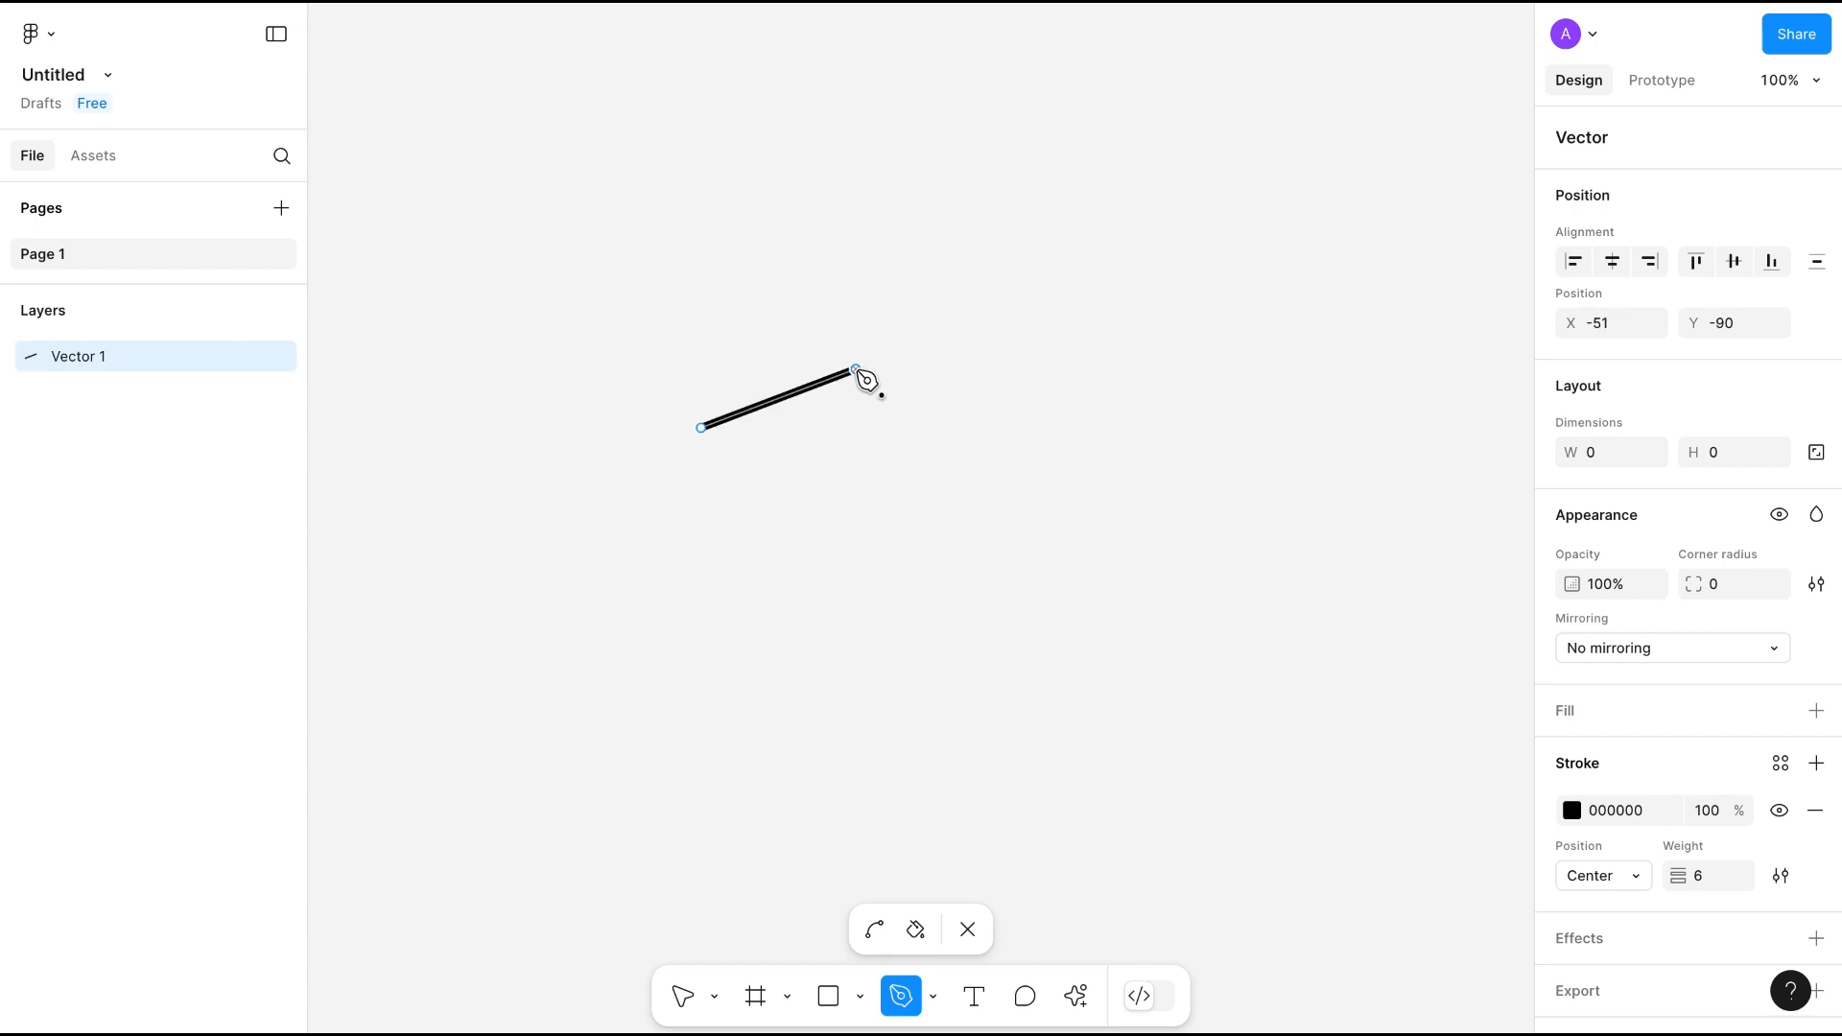
{"action": "left_click", "coordinate": [939, 421]}
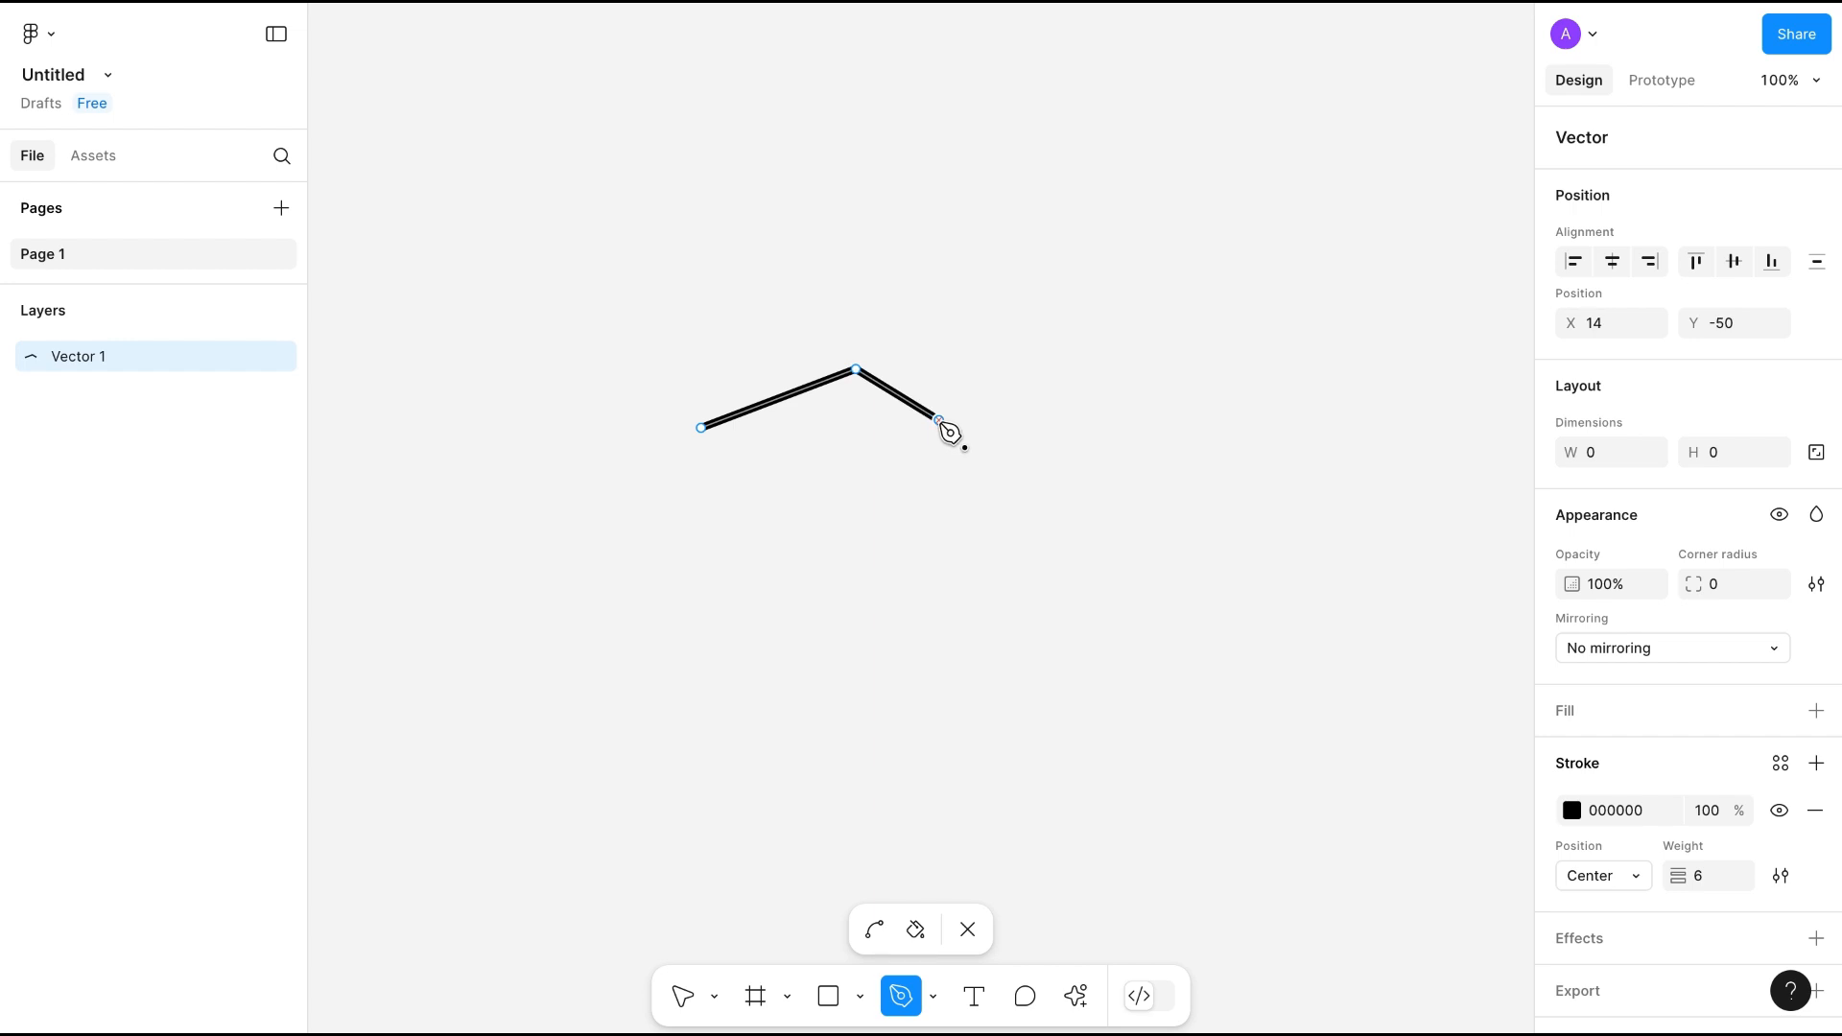
{"action": "left_click", "coordinate": [916, 482]}
{"action": "left_click", "coordinate": [802, 509]}
{"action": "left_click", "coordinate": [701, 481]}
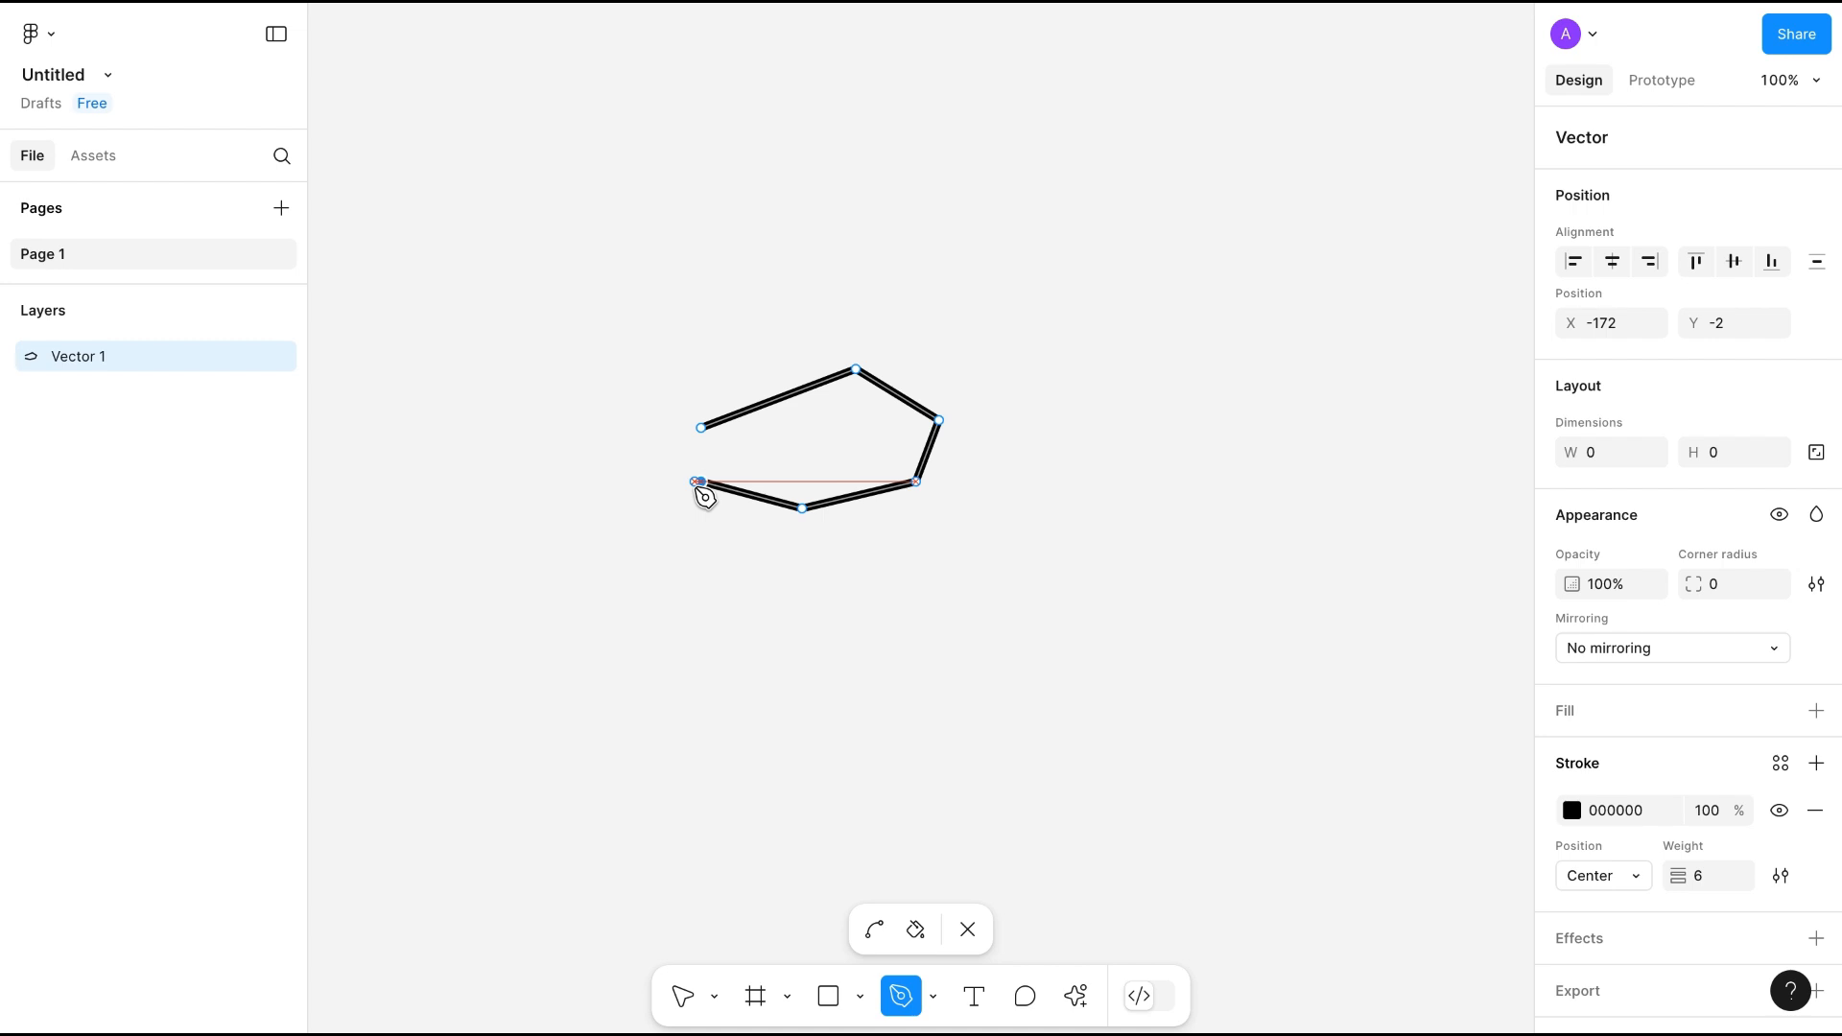
{"action": "left_click_drag", "start_coordinate": [701, 481], "coordinate": [621, 588]}
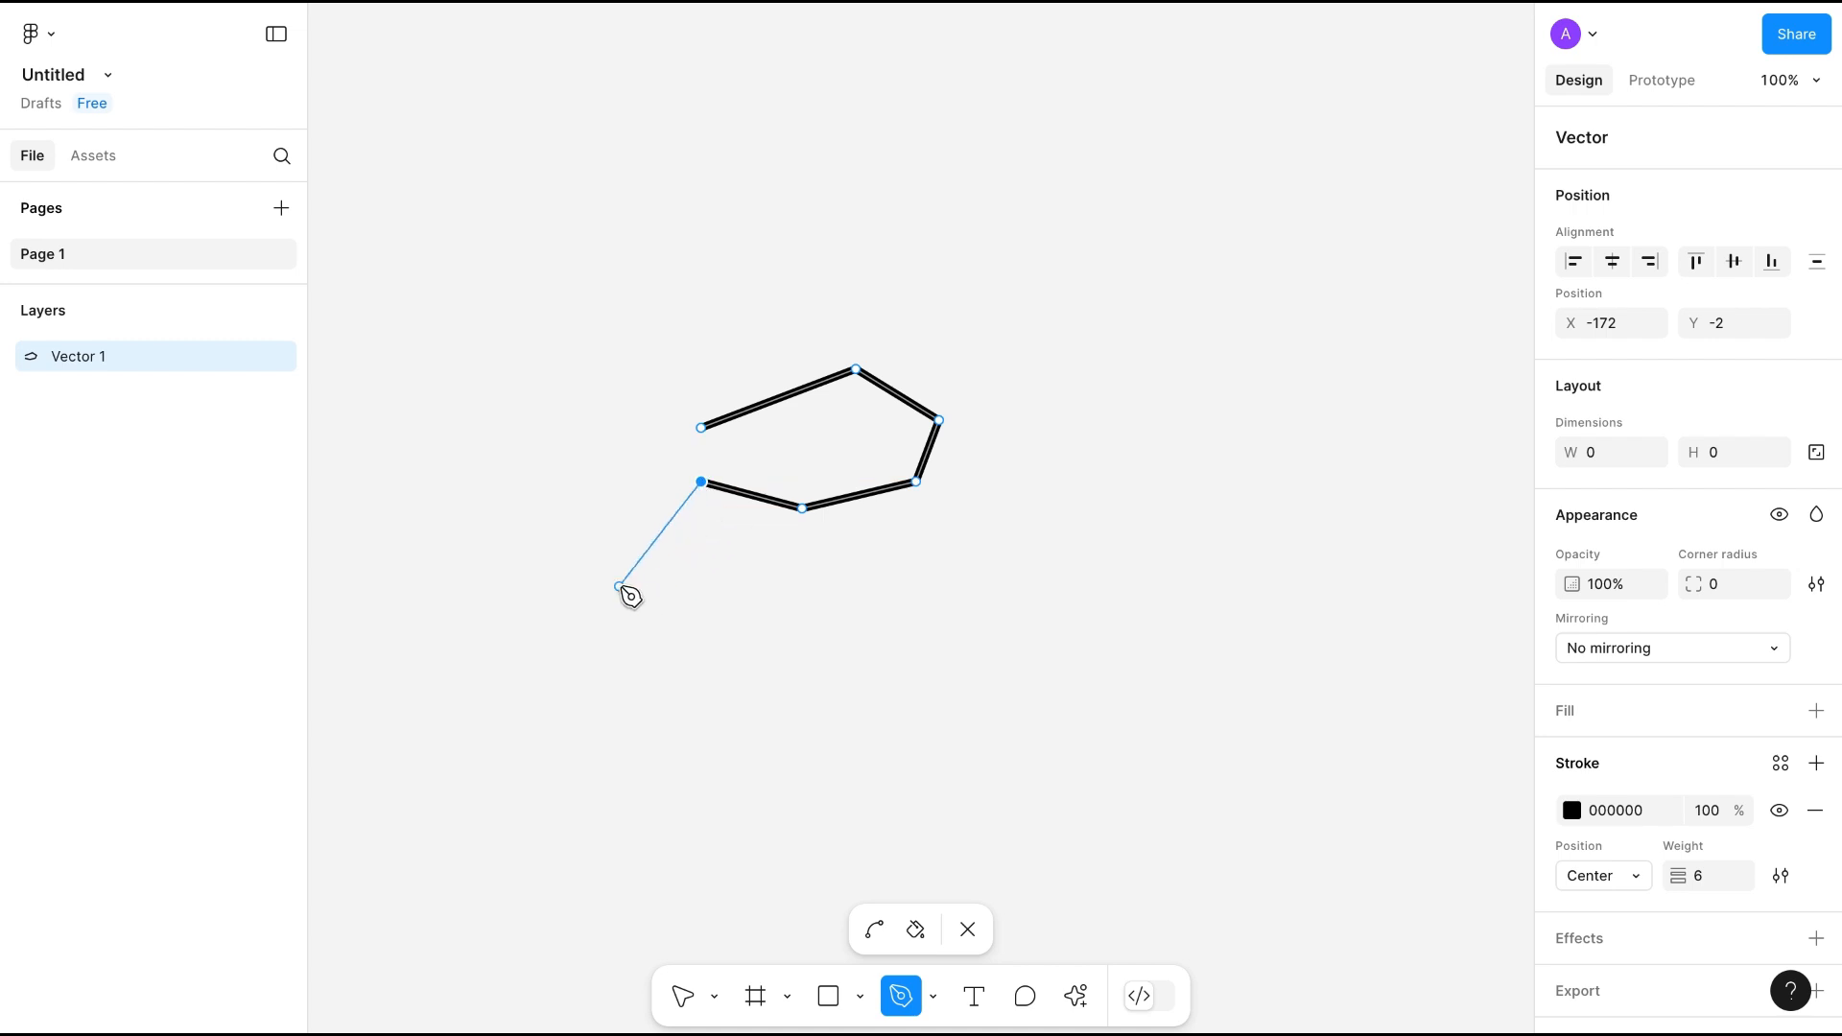
{"action": "key", "text": "Escape"}
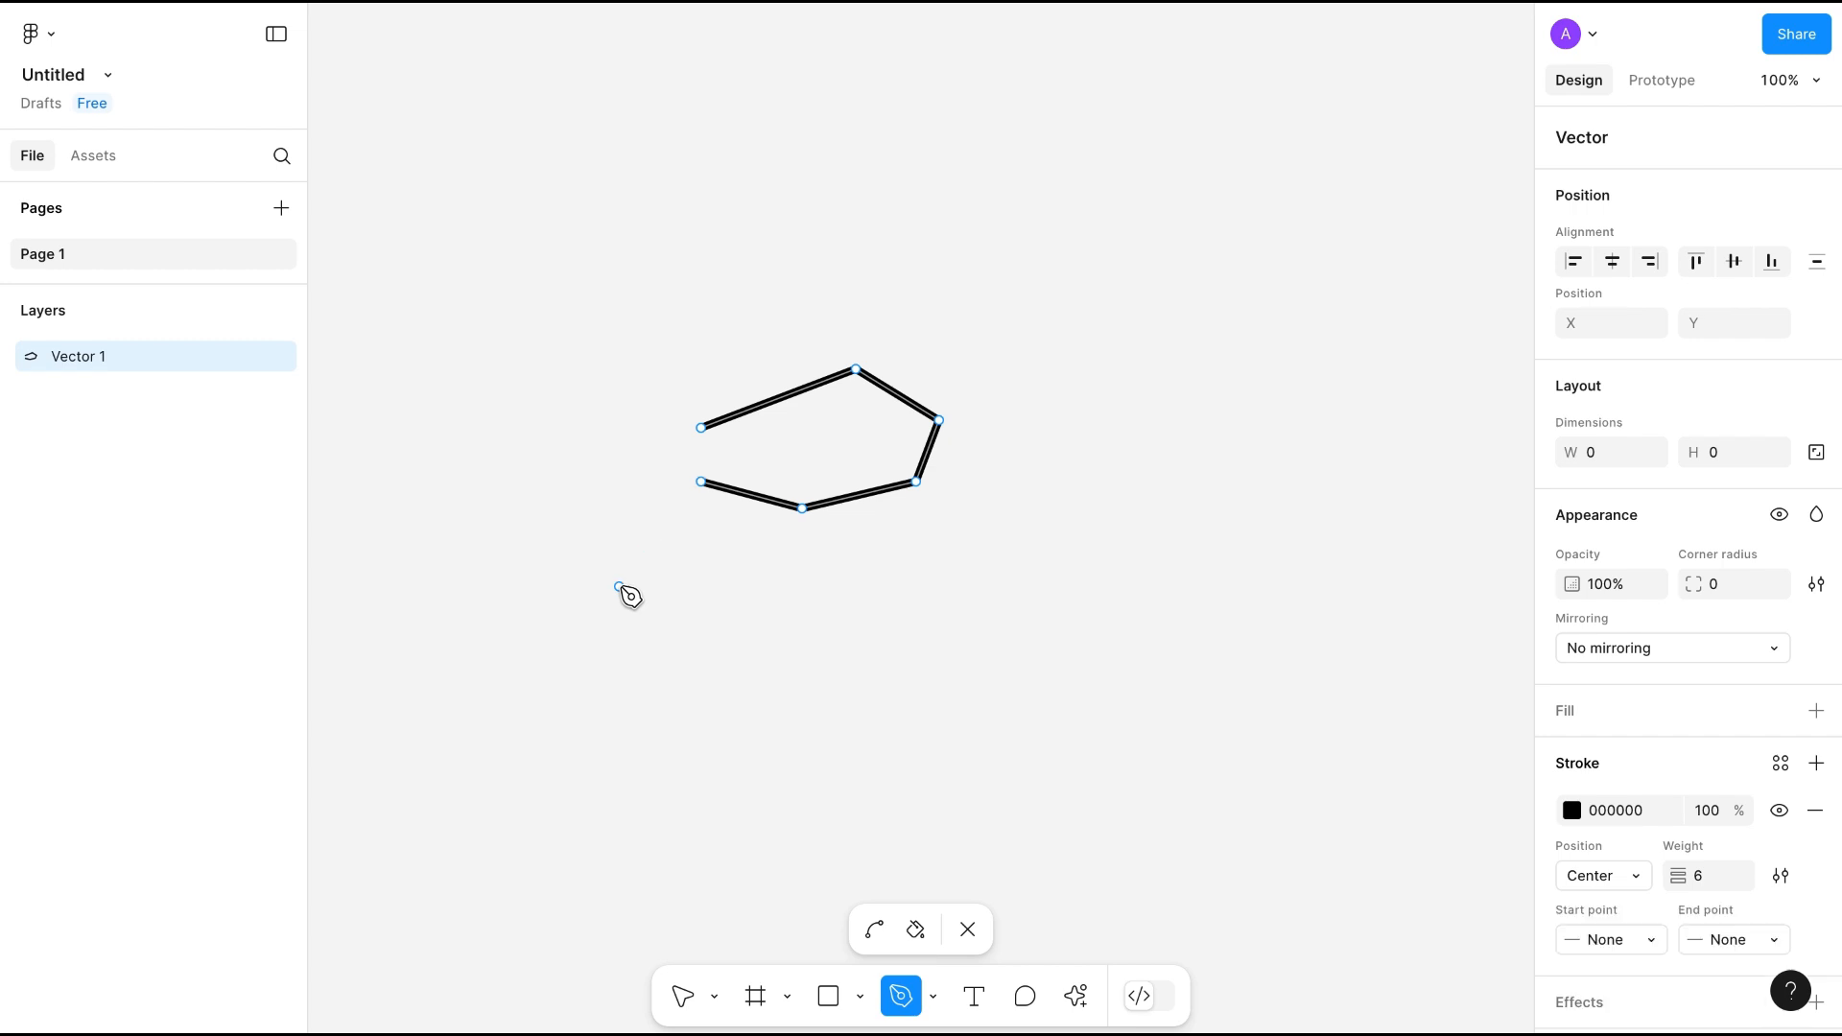
Draw two separate, slightly rising straight lines side by side below the open path, ending the first before starting the second.
{"action": "left_click", "coordinate": [649, 628]}
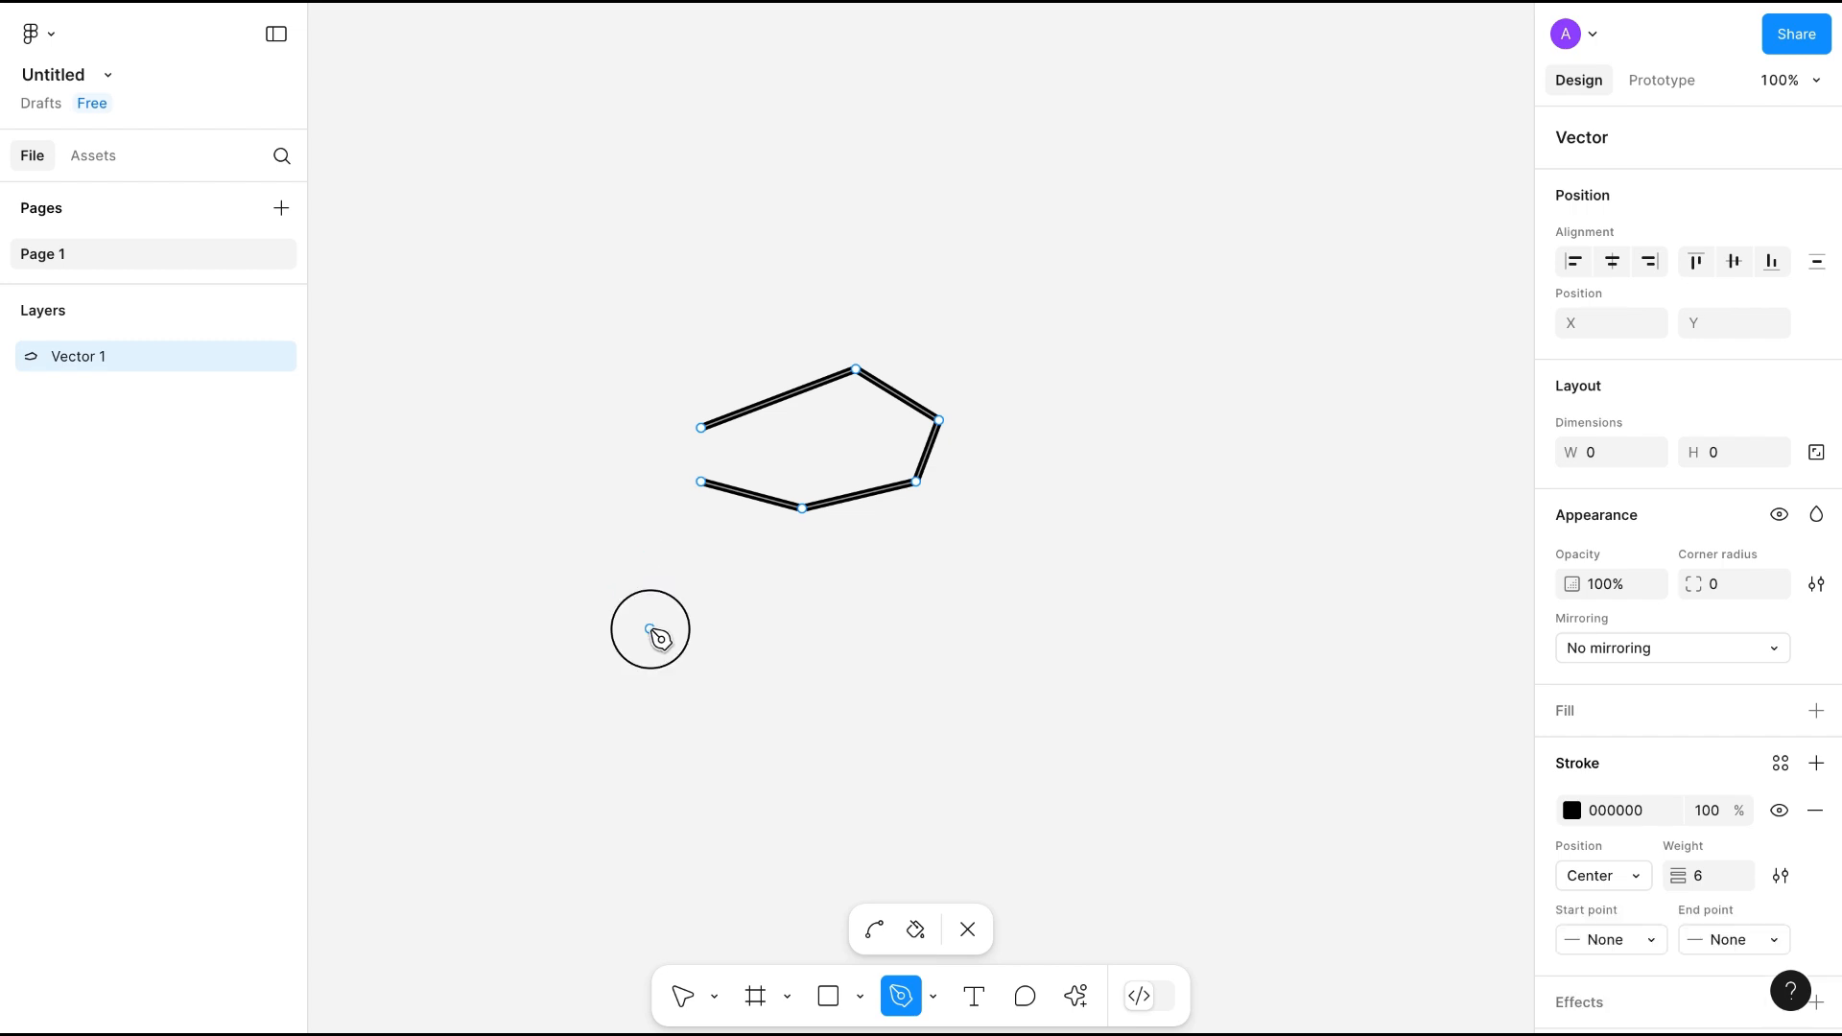
{"action": "left_click", "coordinate": [801, 611]}
{"action": "key", "text": "Escape"}
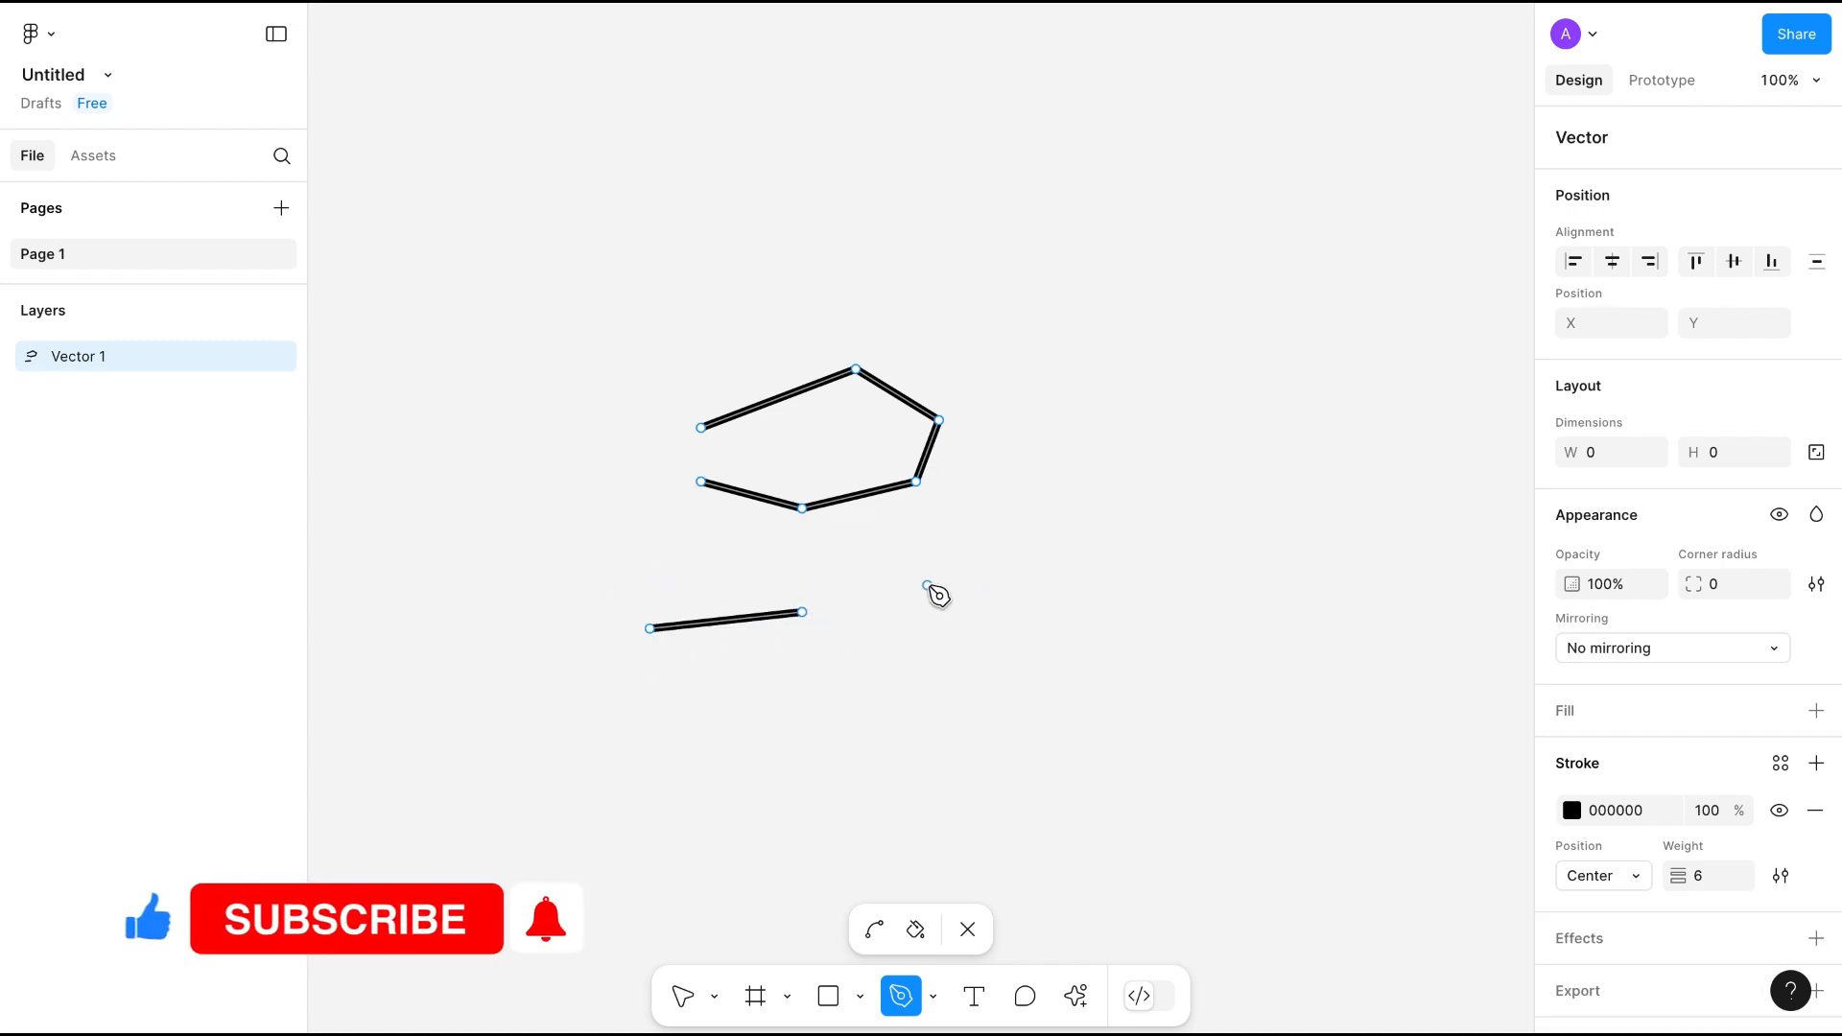
{"action": "left_click", "coordinate": [927, 585]}
{"action": "left_click", "coordinate": [1088, 571]}
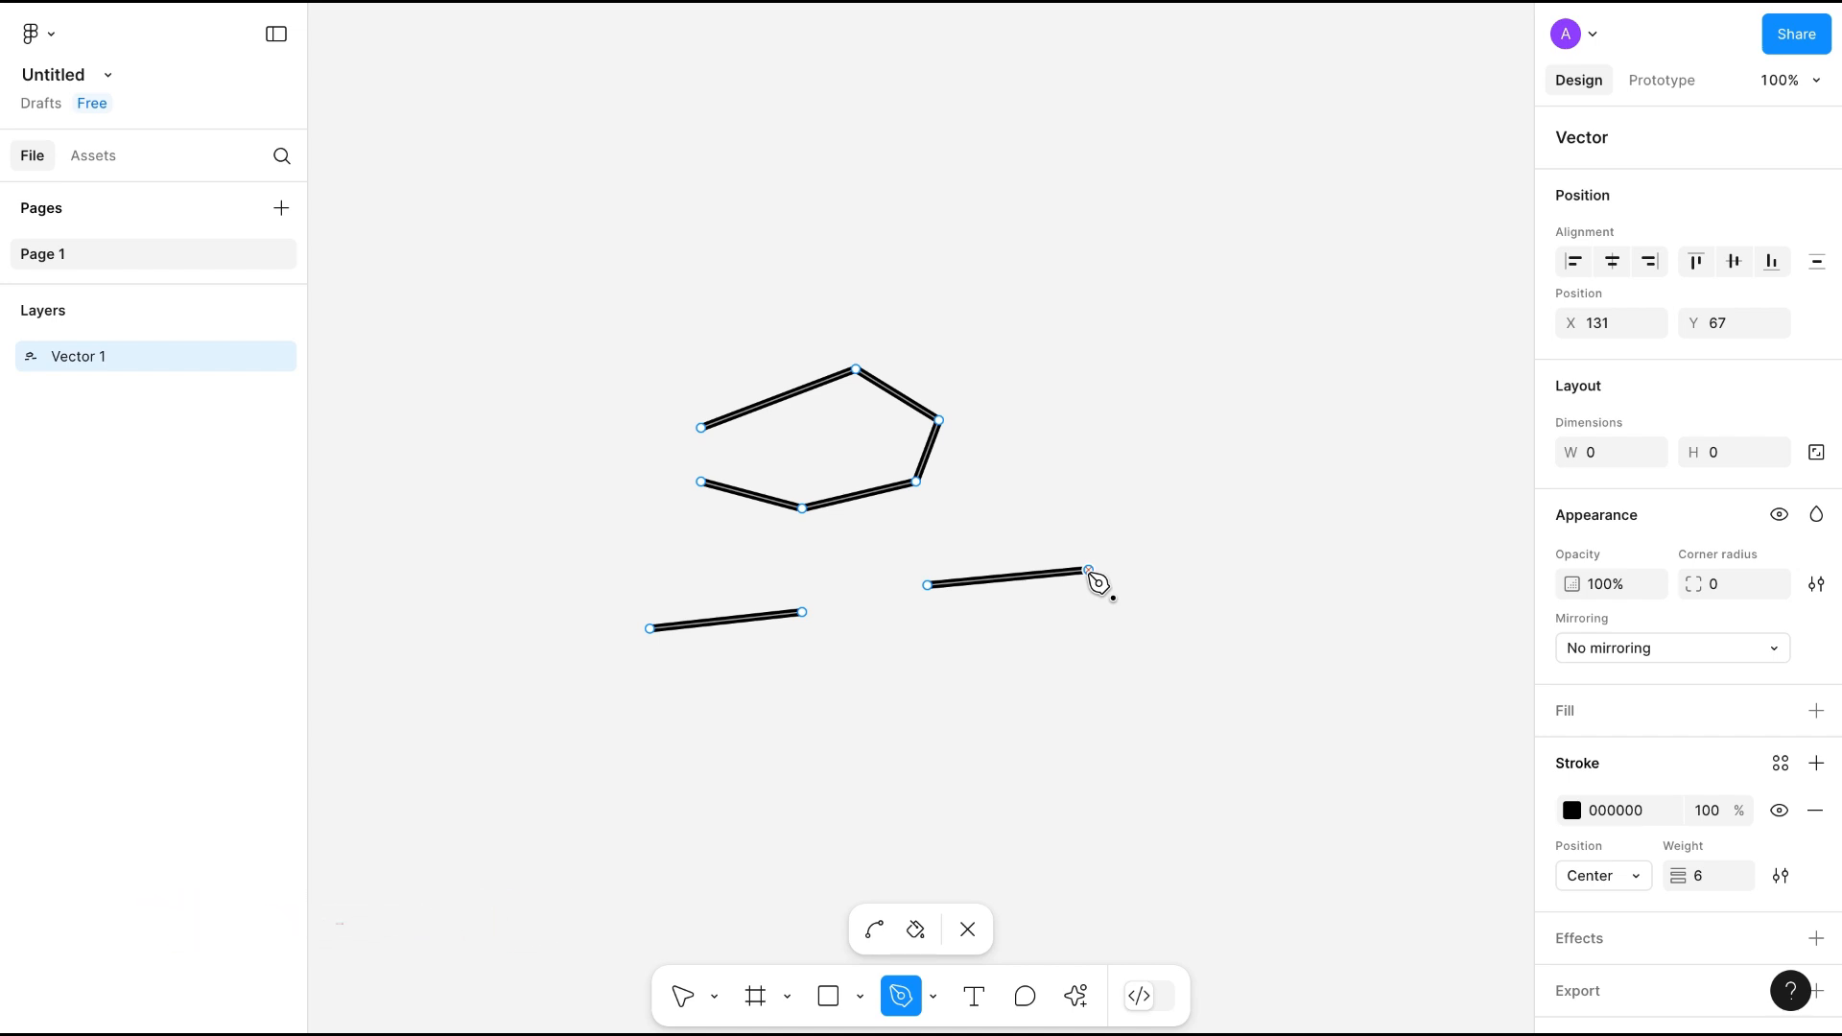
Draw a closed four-sided shape above and to the right of the open path, plus a separate straight line above that path.
{"action": "left_click", "coordinate": [1120, 149]}
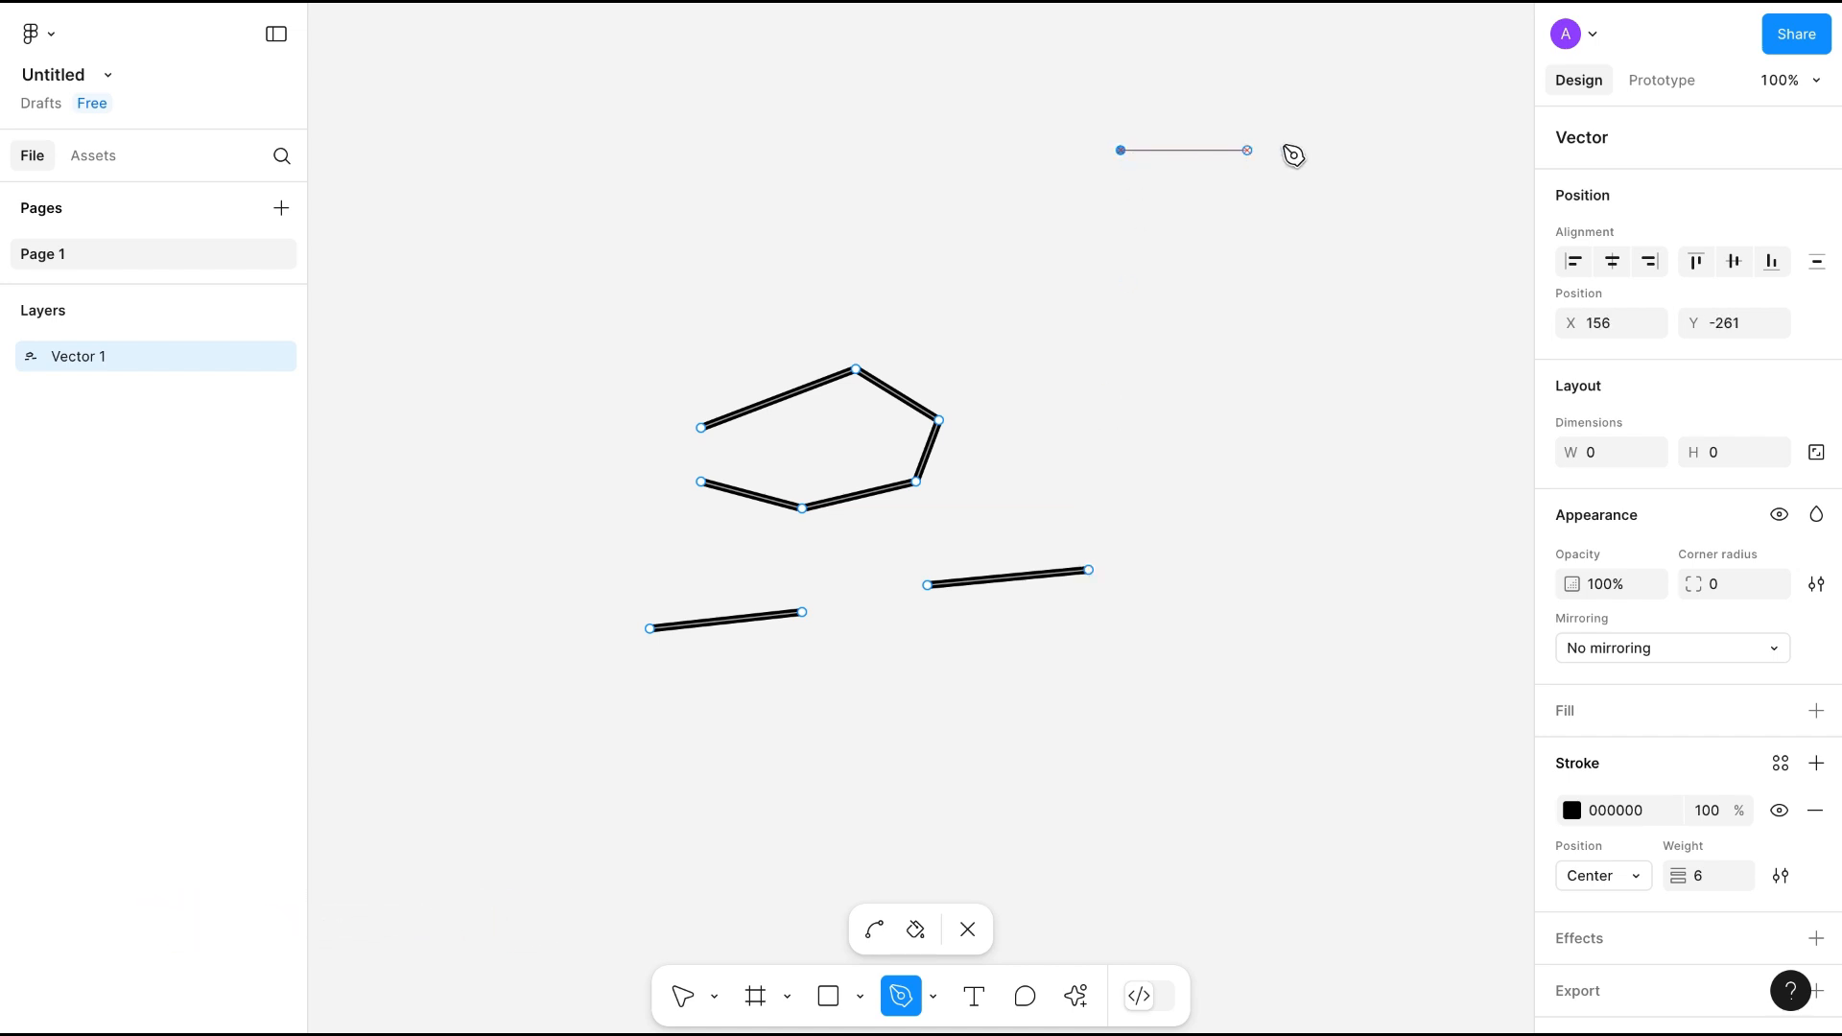
{"action": "left_click", "coordinate": [1297, 142]}
{"action": "left_click", "coordinate": [1297, 275]}
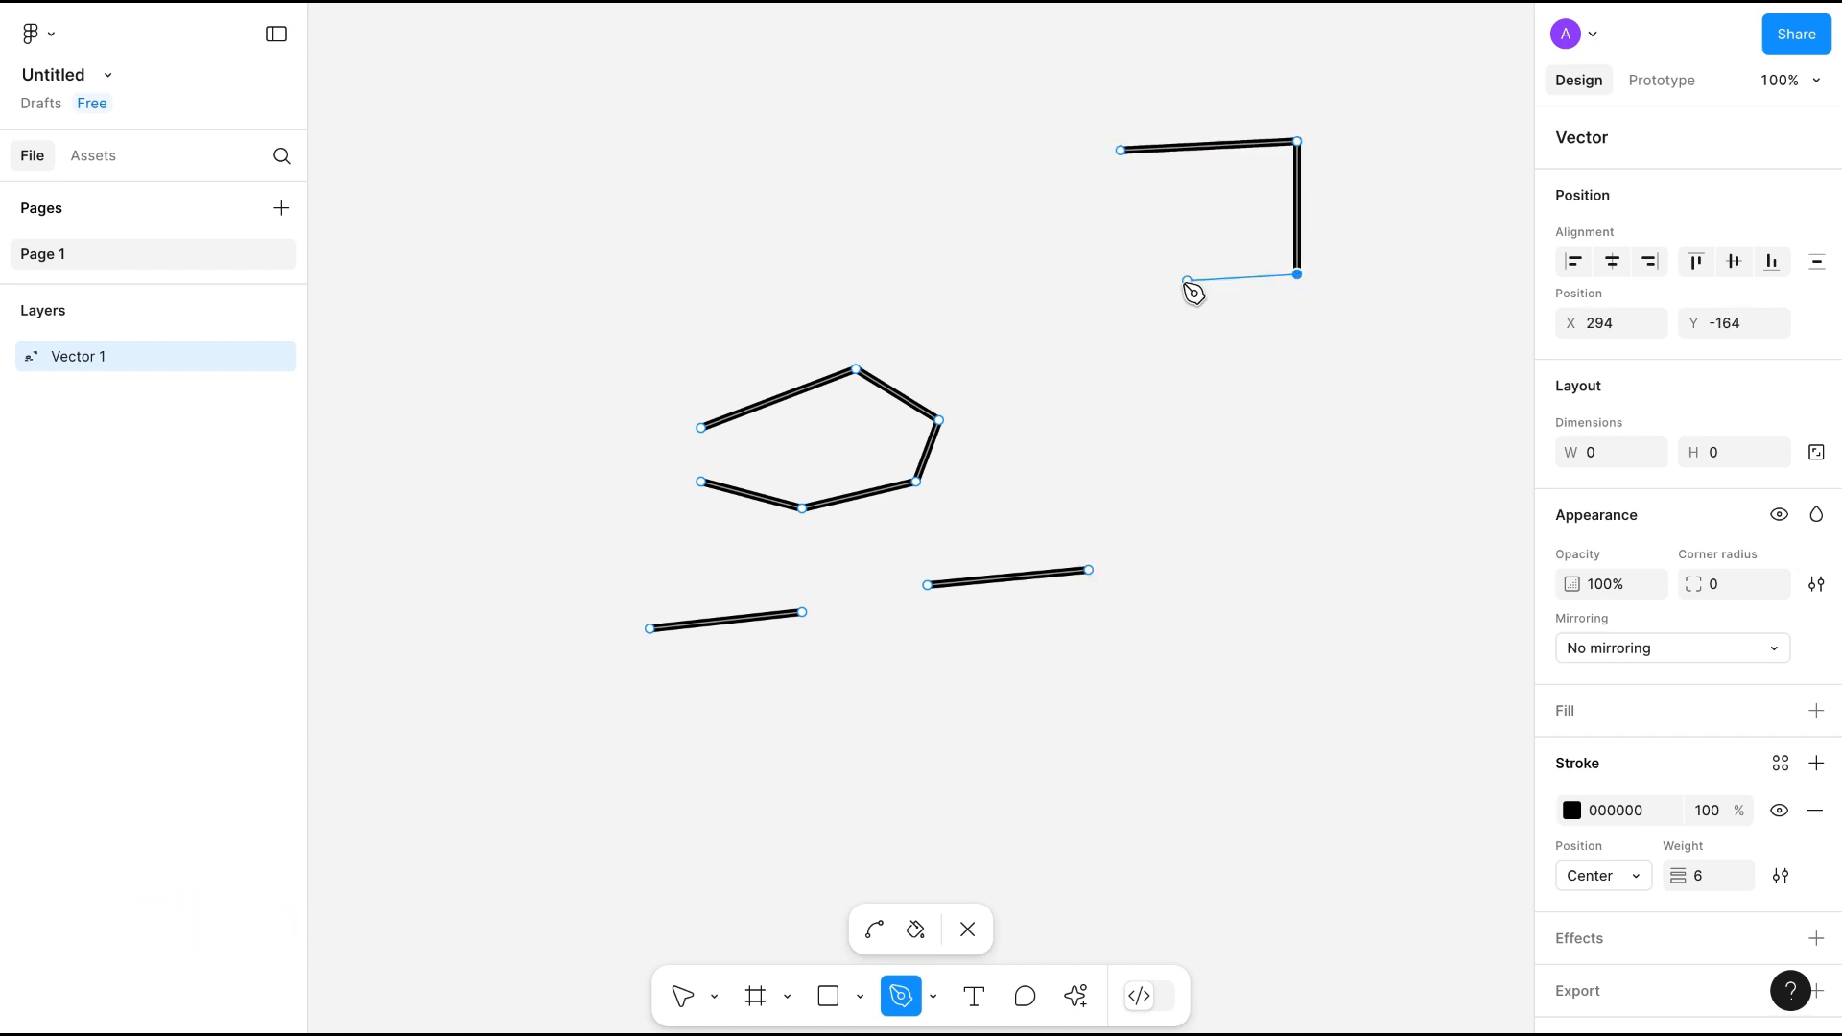
{"action": "left_click", "coordinate": [1127, 275]}
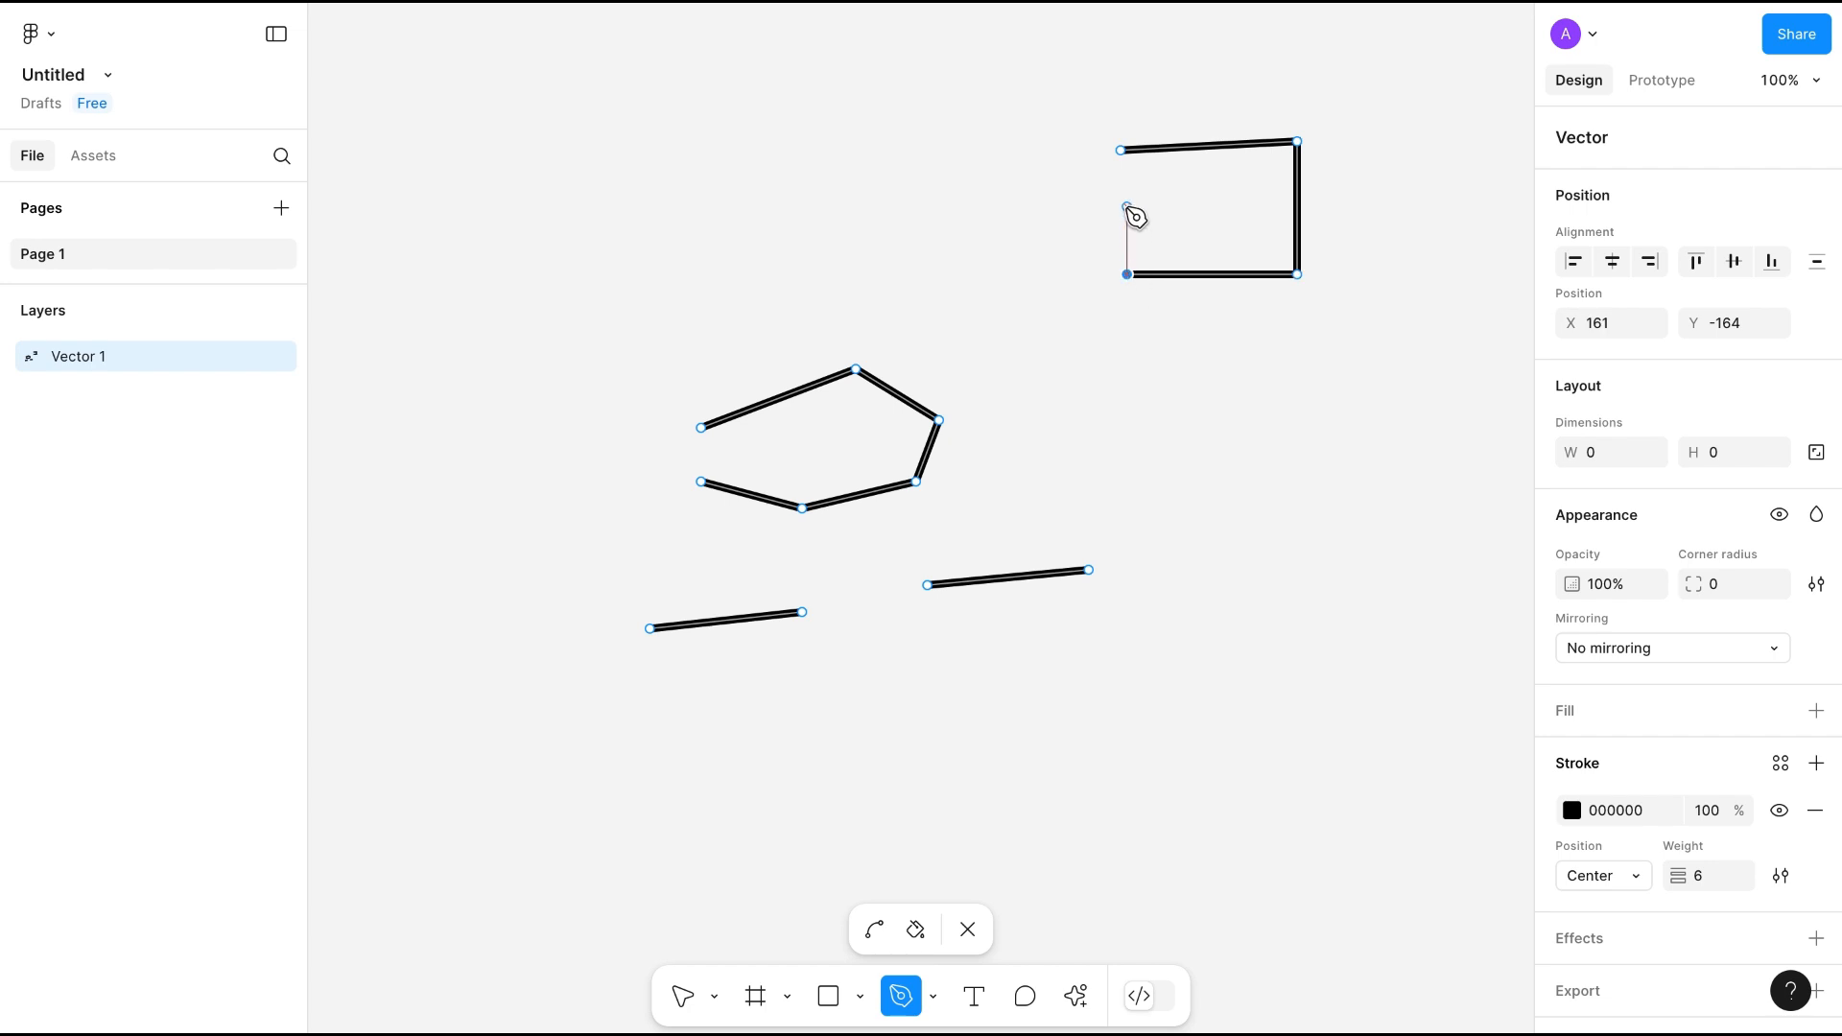
{"action": "left_click", "coordinate": [1120, 151]}
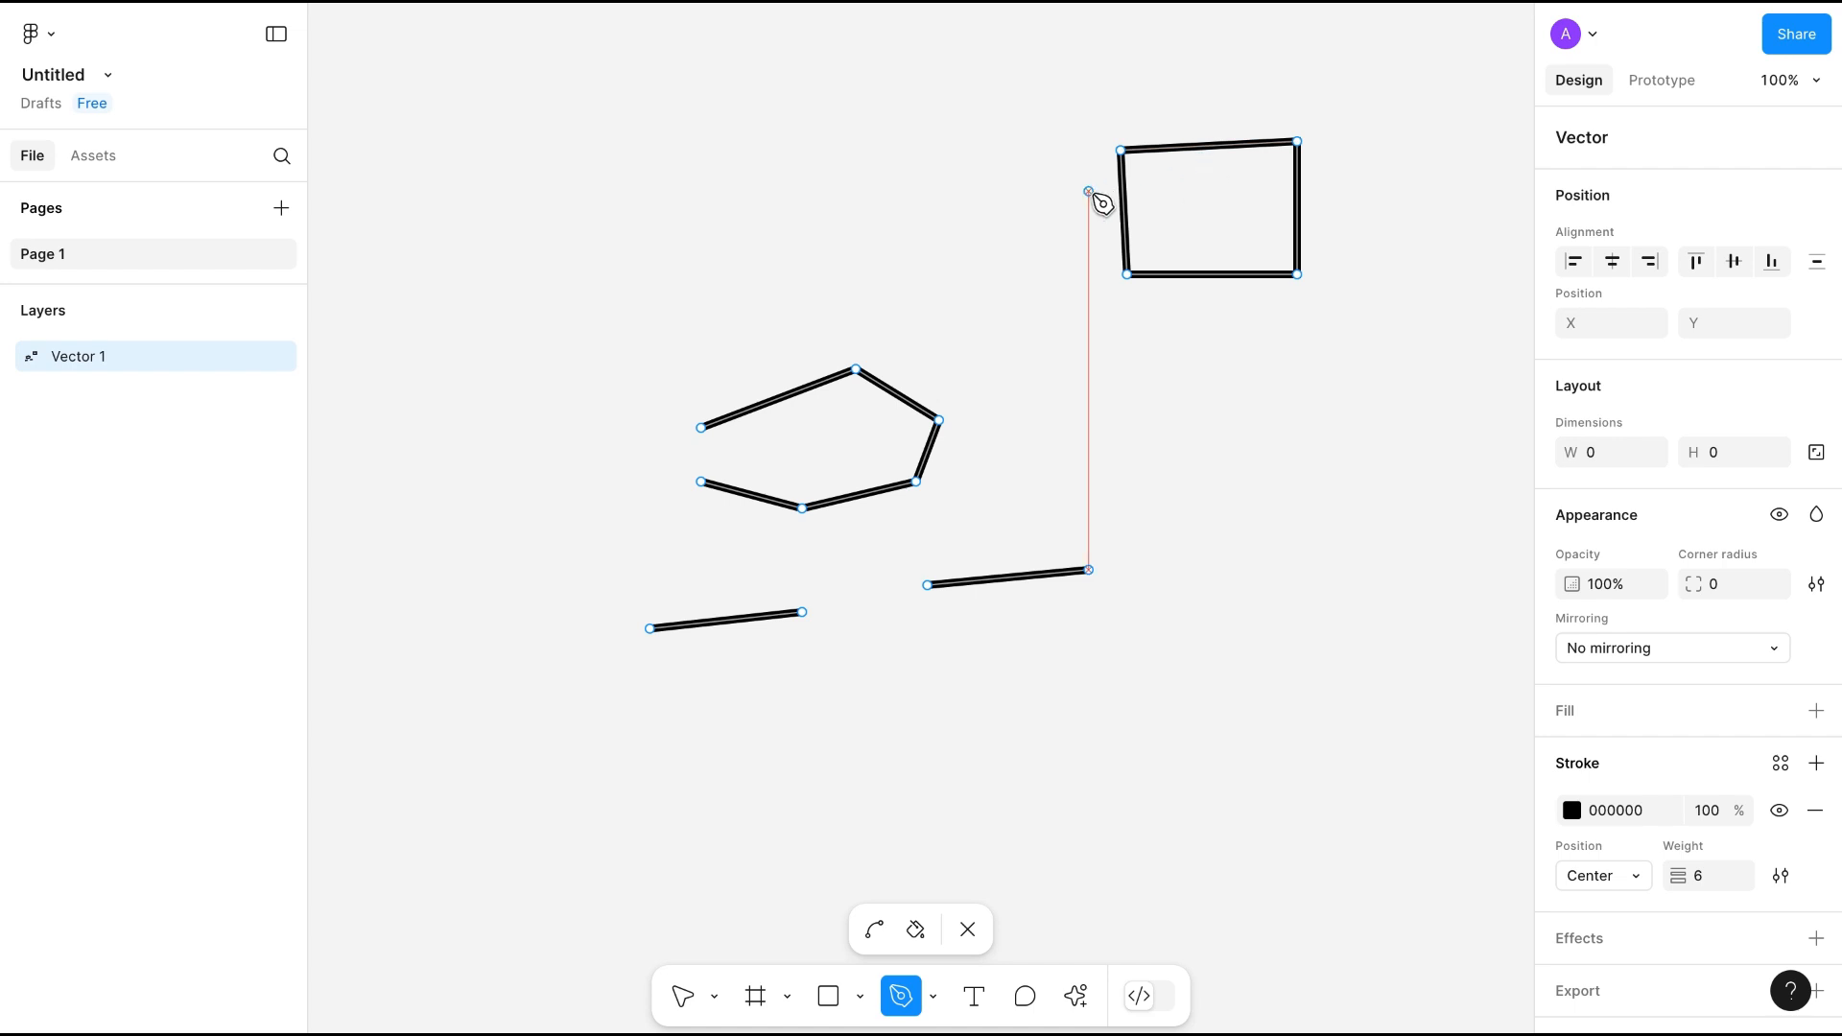
{"action": "left_click", "coordinate": [650, 244]}
{"action": "left_click", "coordinate": [815, 219]}
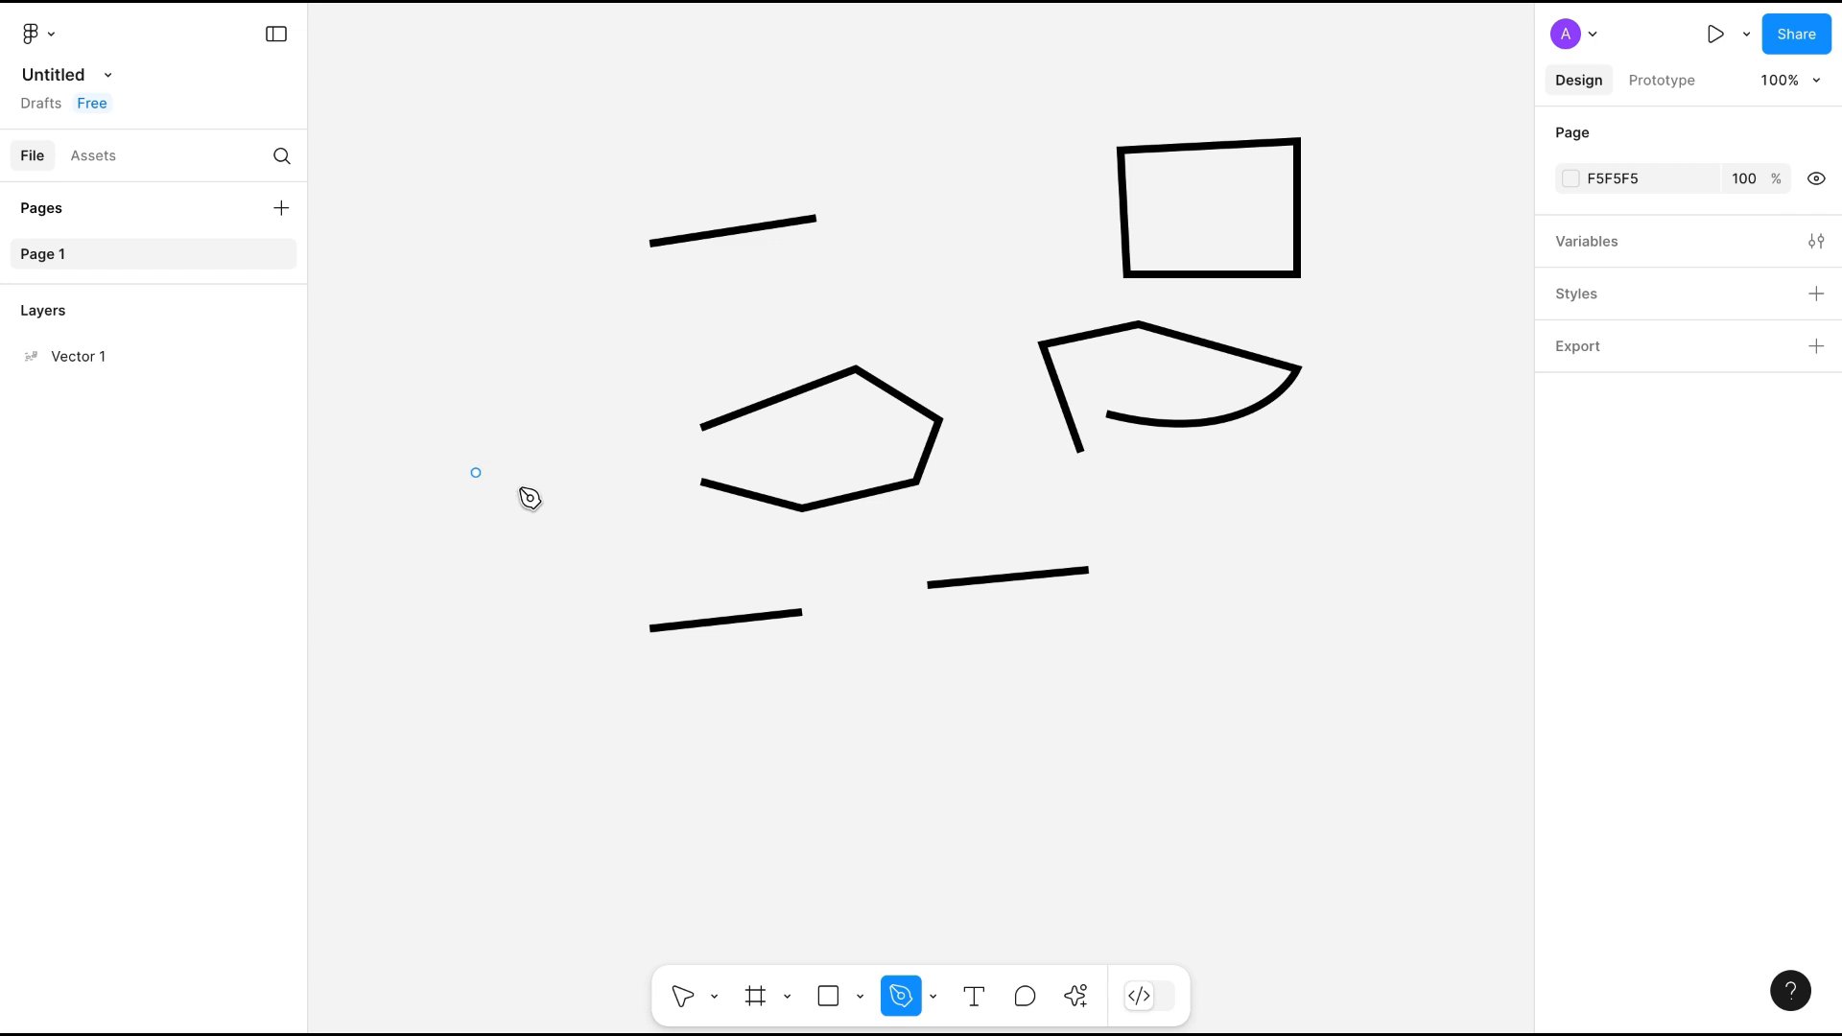
Draw a new open path below the existing lines, with two curved segments meeting at a sharp corner and a final straight segment.
{"action": "scroll", "coordinate": [575, 518], "scroll_direction": "down", "scroll_amount": 8}
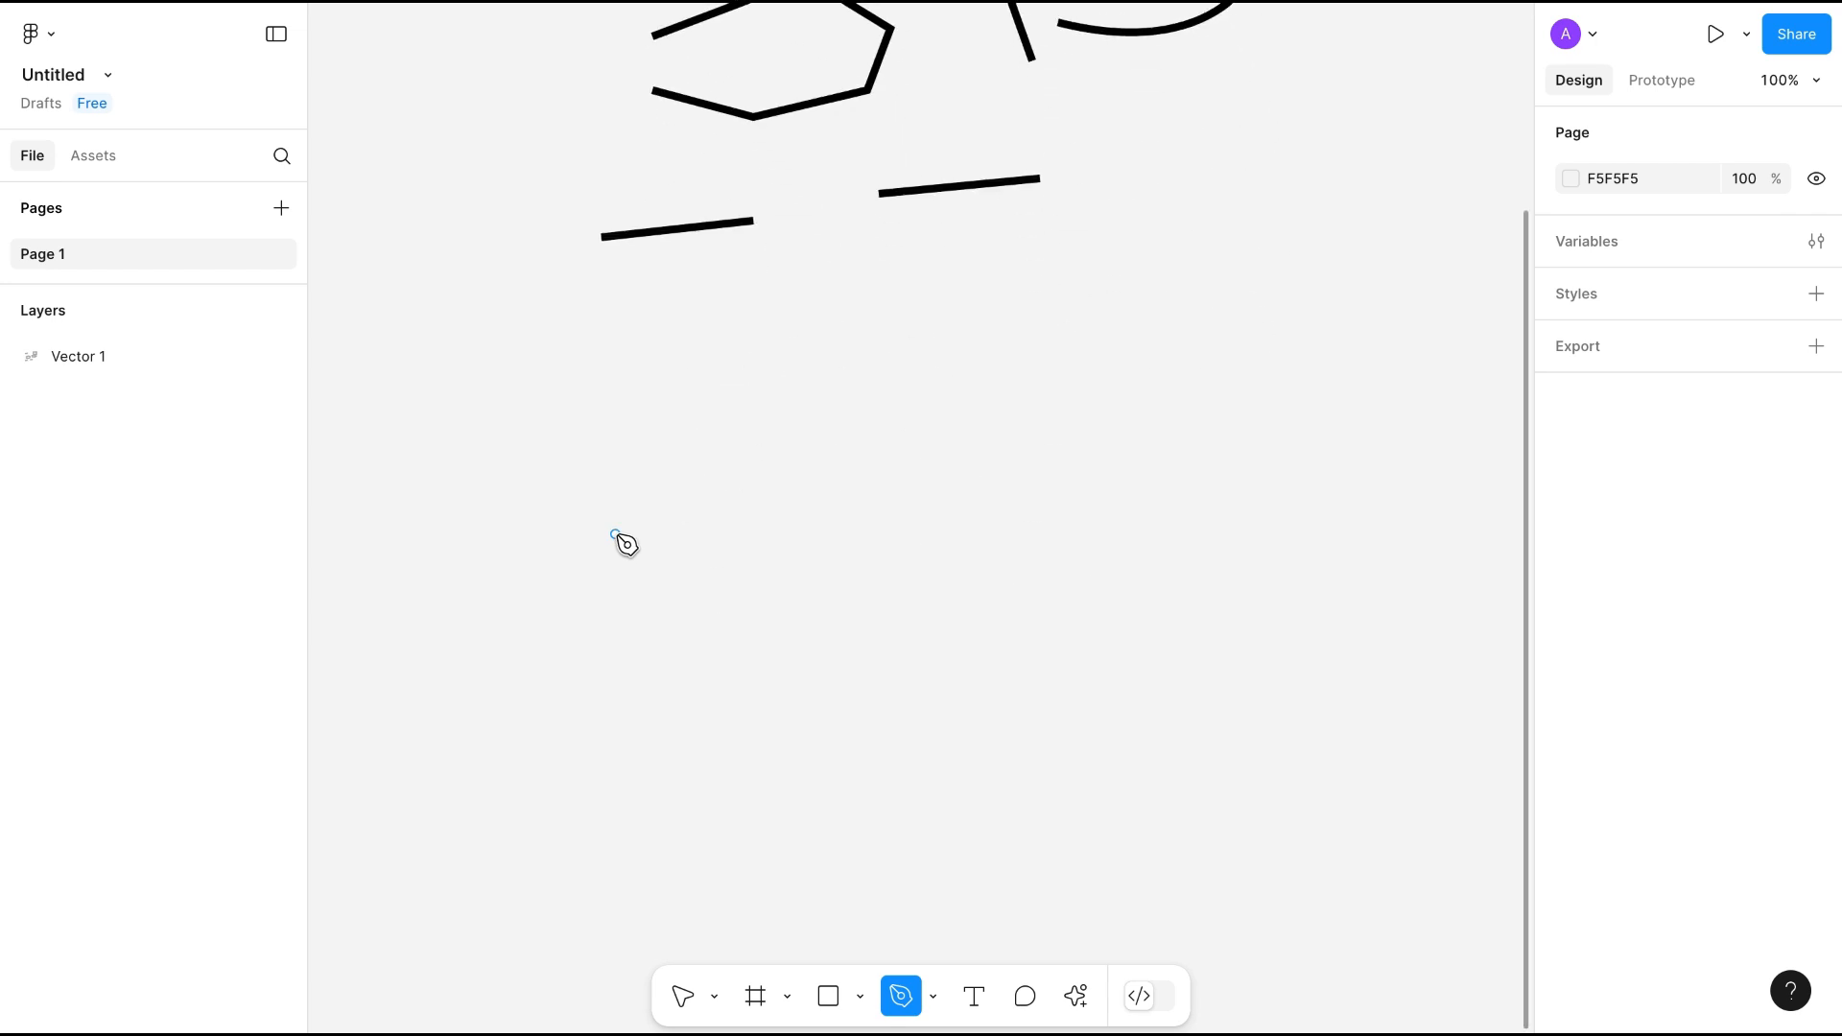
{"action": "left_click", "coordinate": [601, 401]}
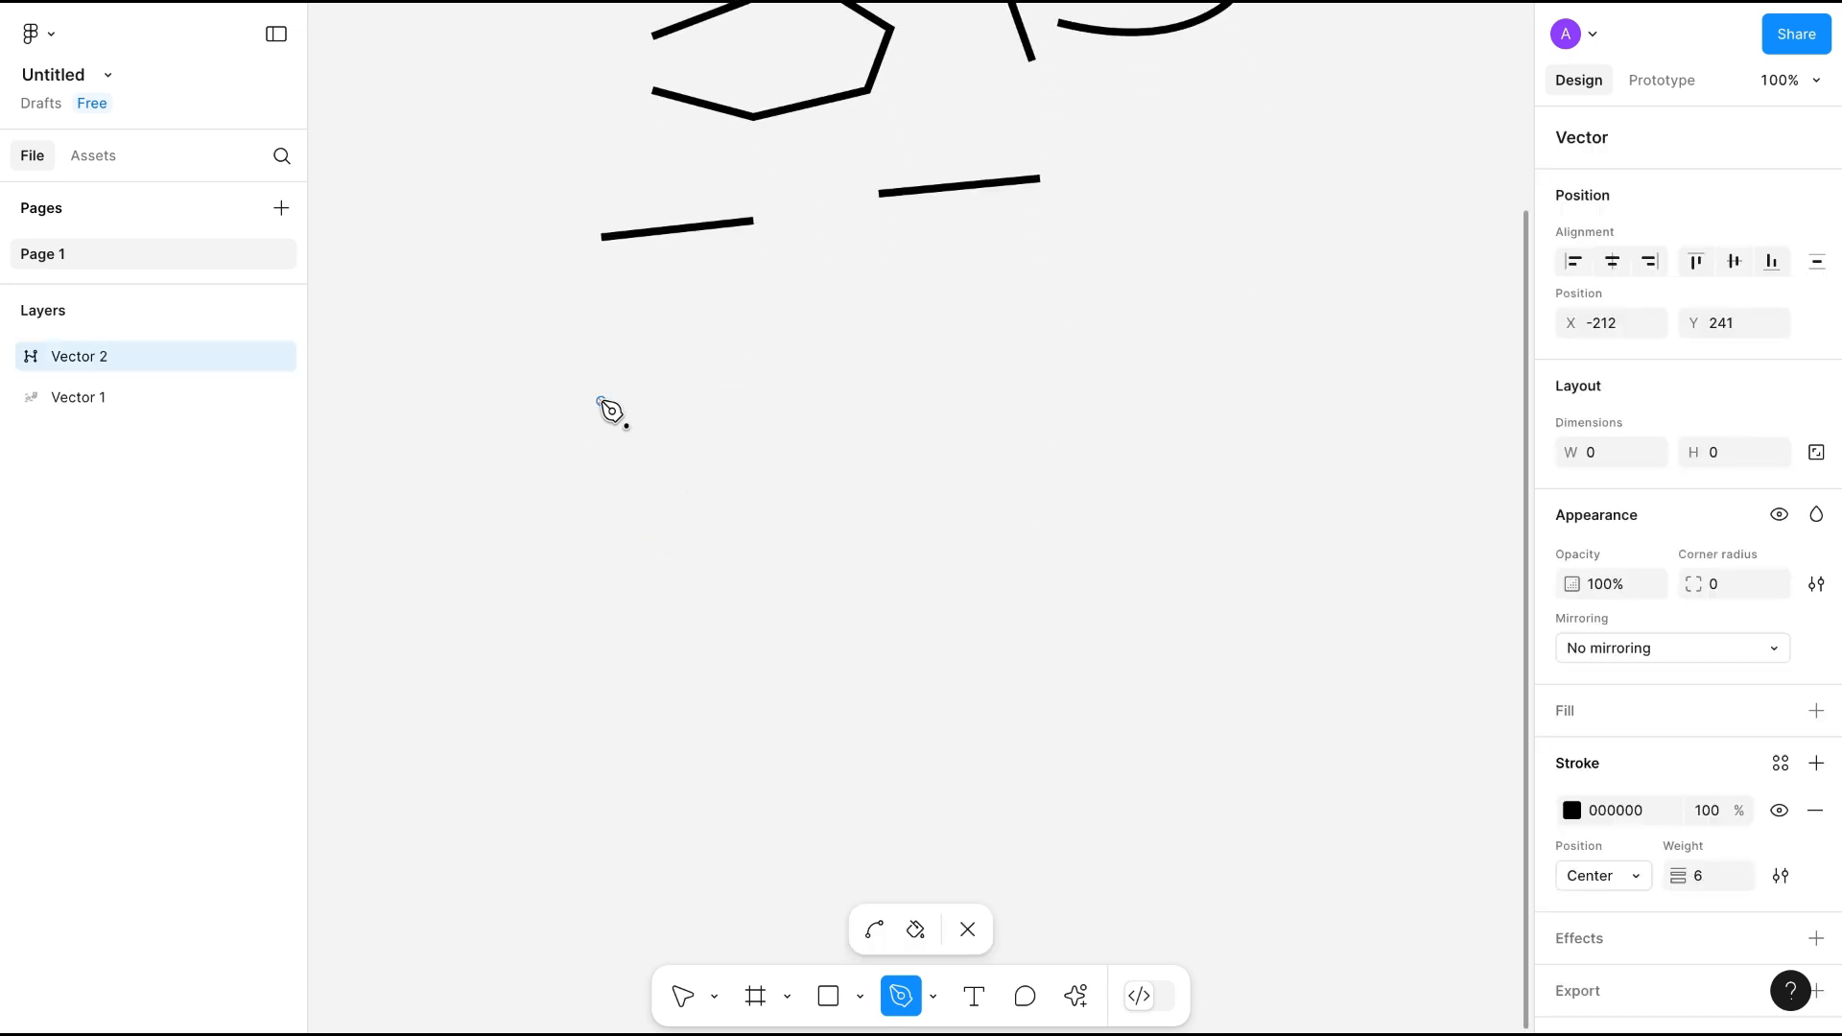
{"action": "left_click_drag", "start_coordinate": [602, 401], "coordinate": [852, 401]}
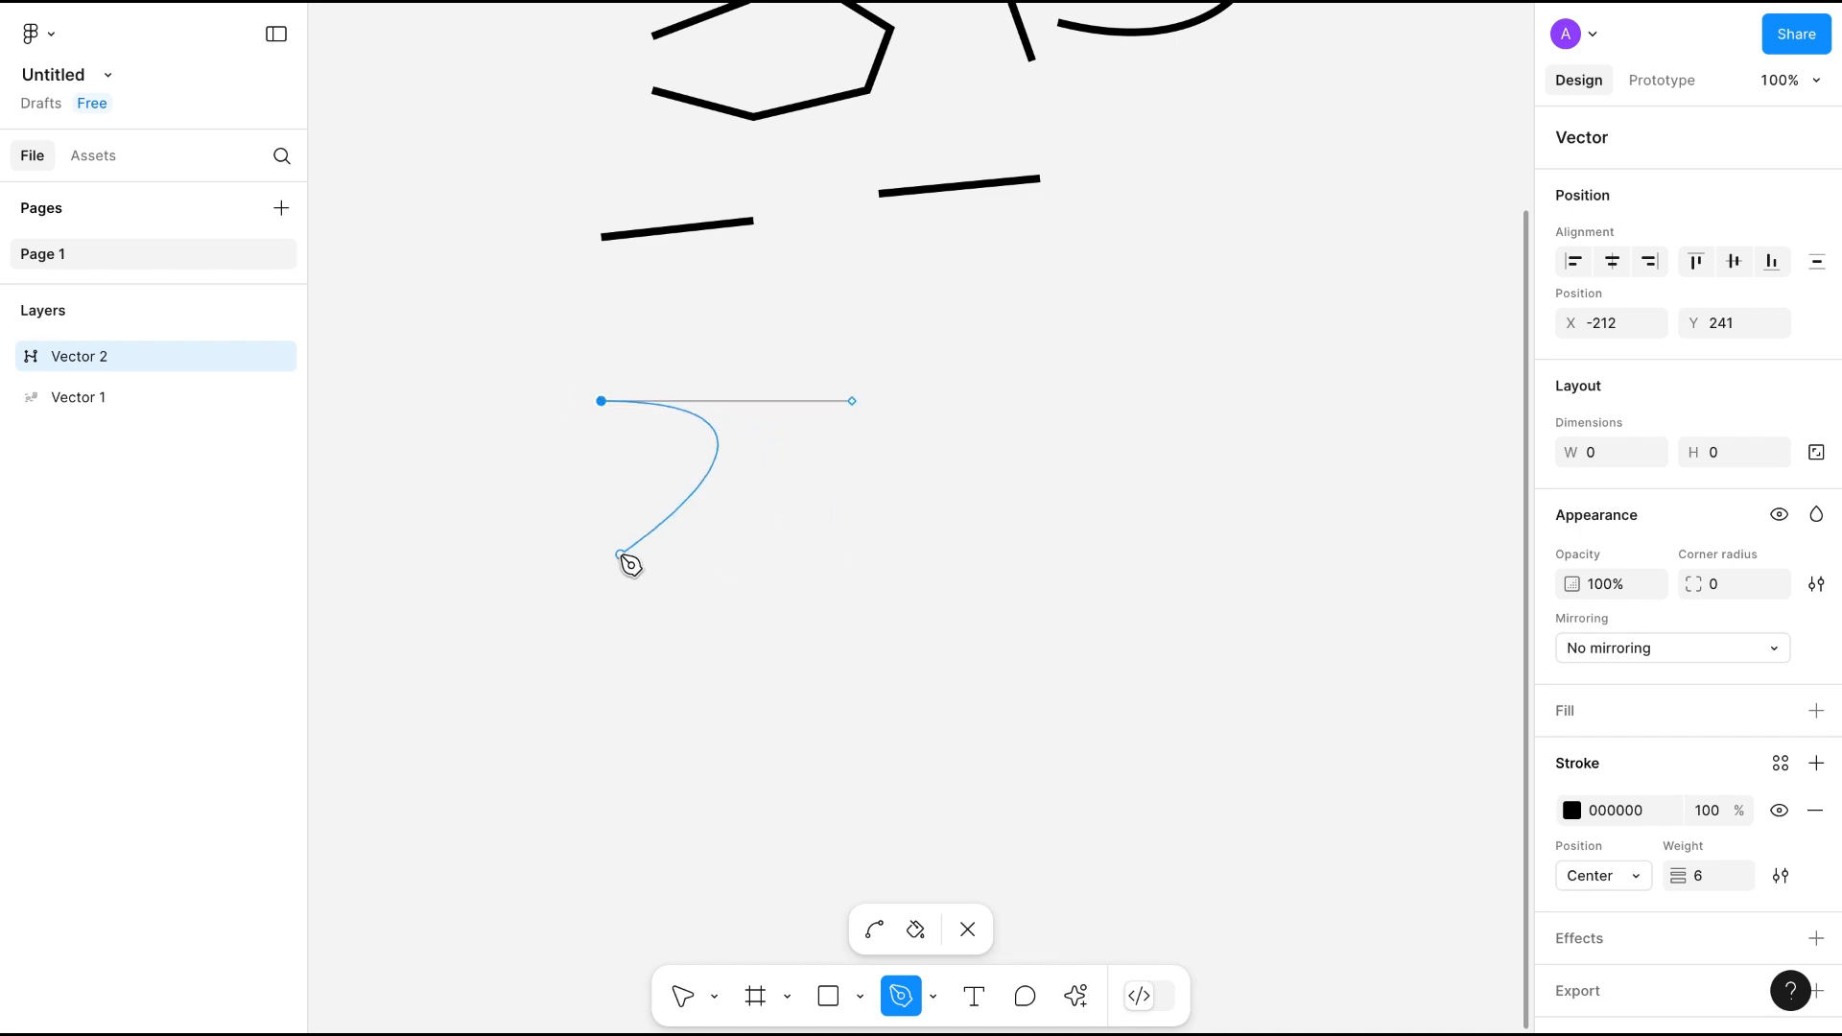
{"action": "mouse_move", "coordinate": [867, 594]}
{"action": "left_mouse_down"}
{"action": "mouse_move", "coordinate": [892, 614]}
{"action": "mouse_move", "coordinate": [1110, 594]}
{"action": "left_mouse_up"}
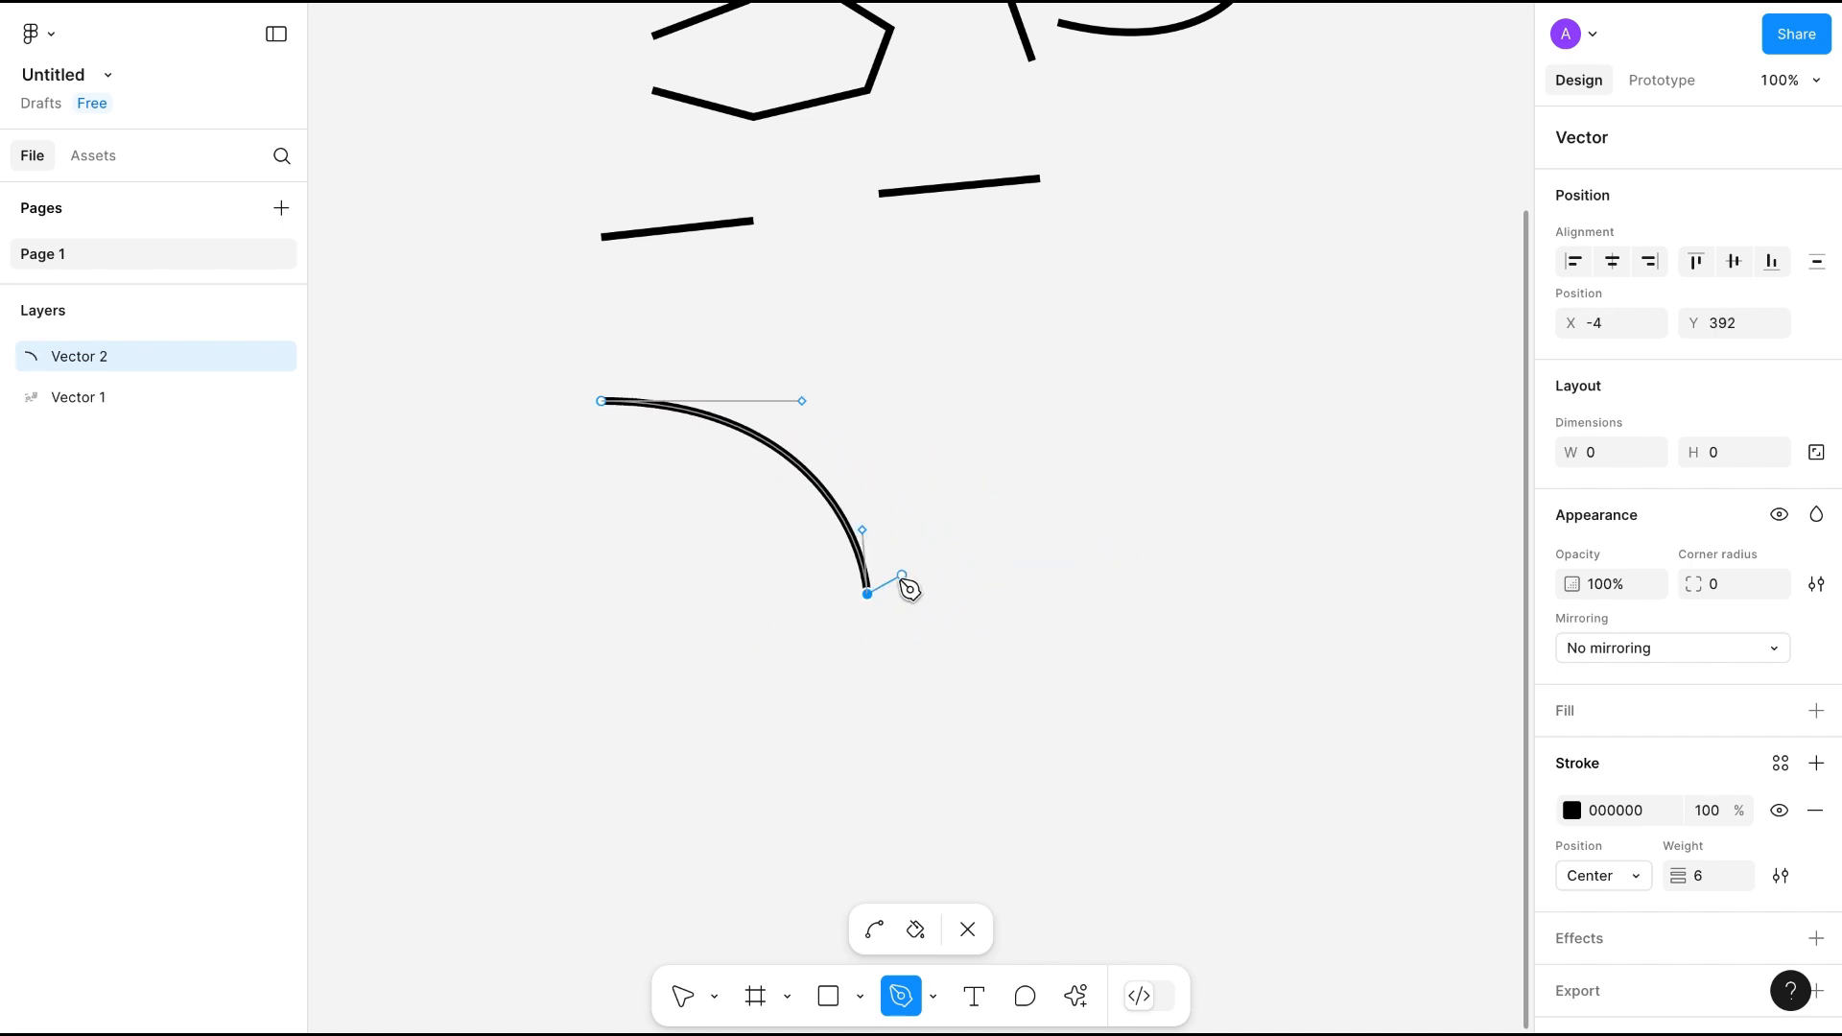
{"action": "left_click", "coordinate": [867, 595]}
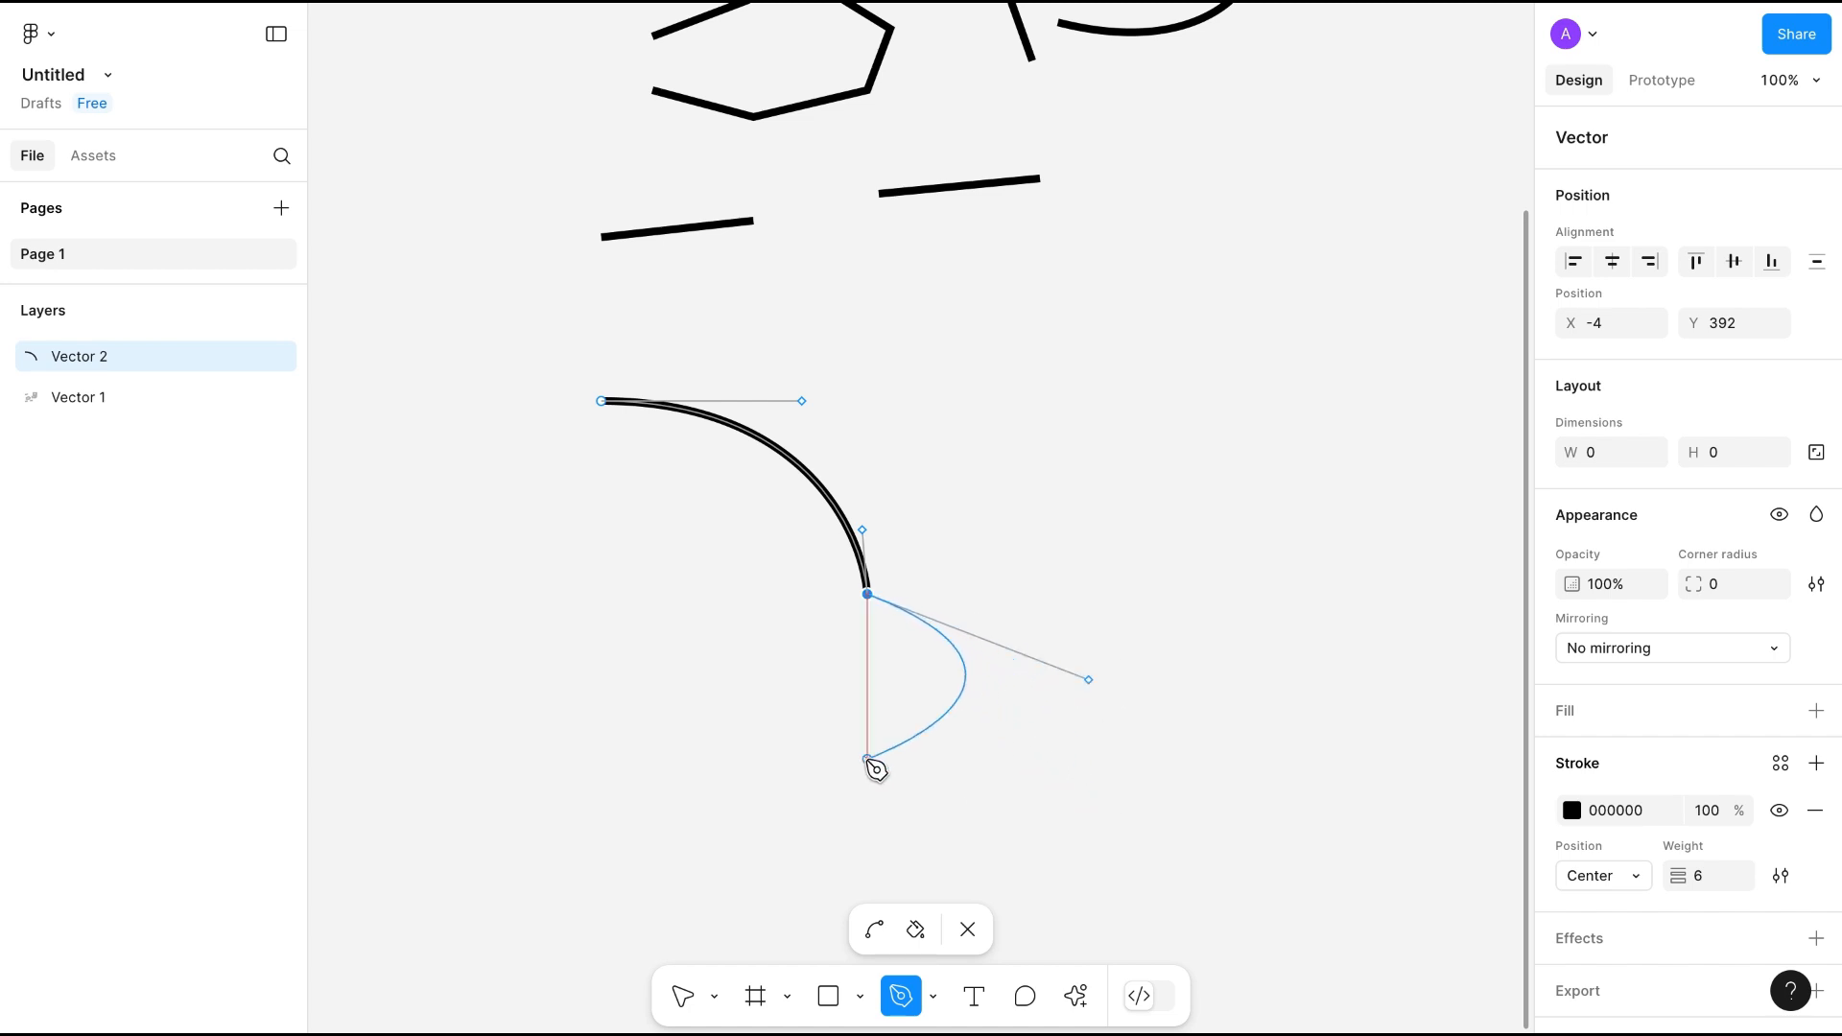
{"action": "left_click", "coordinate": [846, 765]}
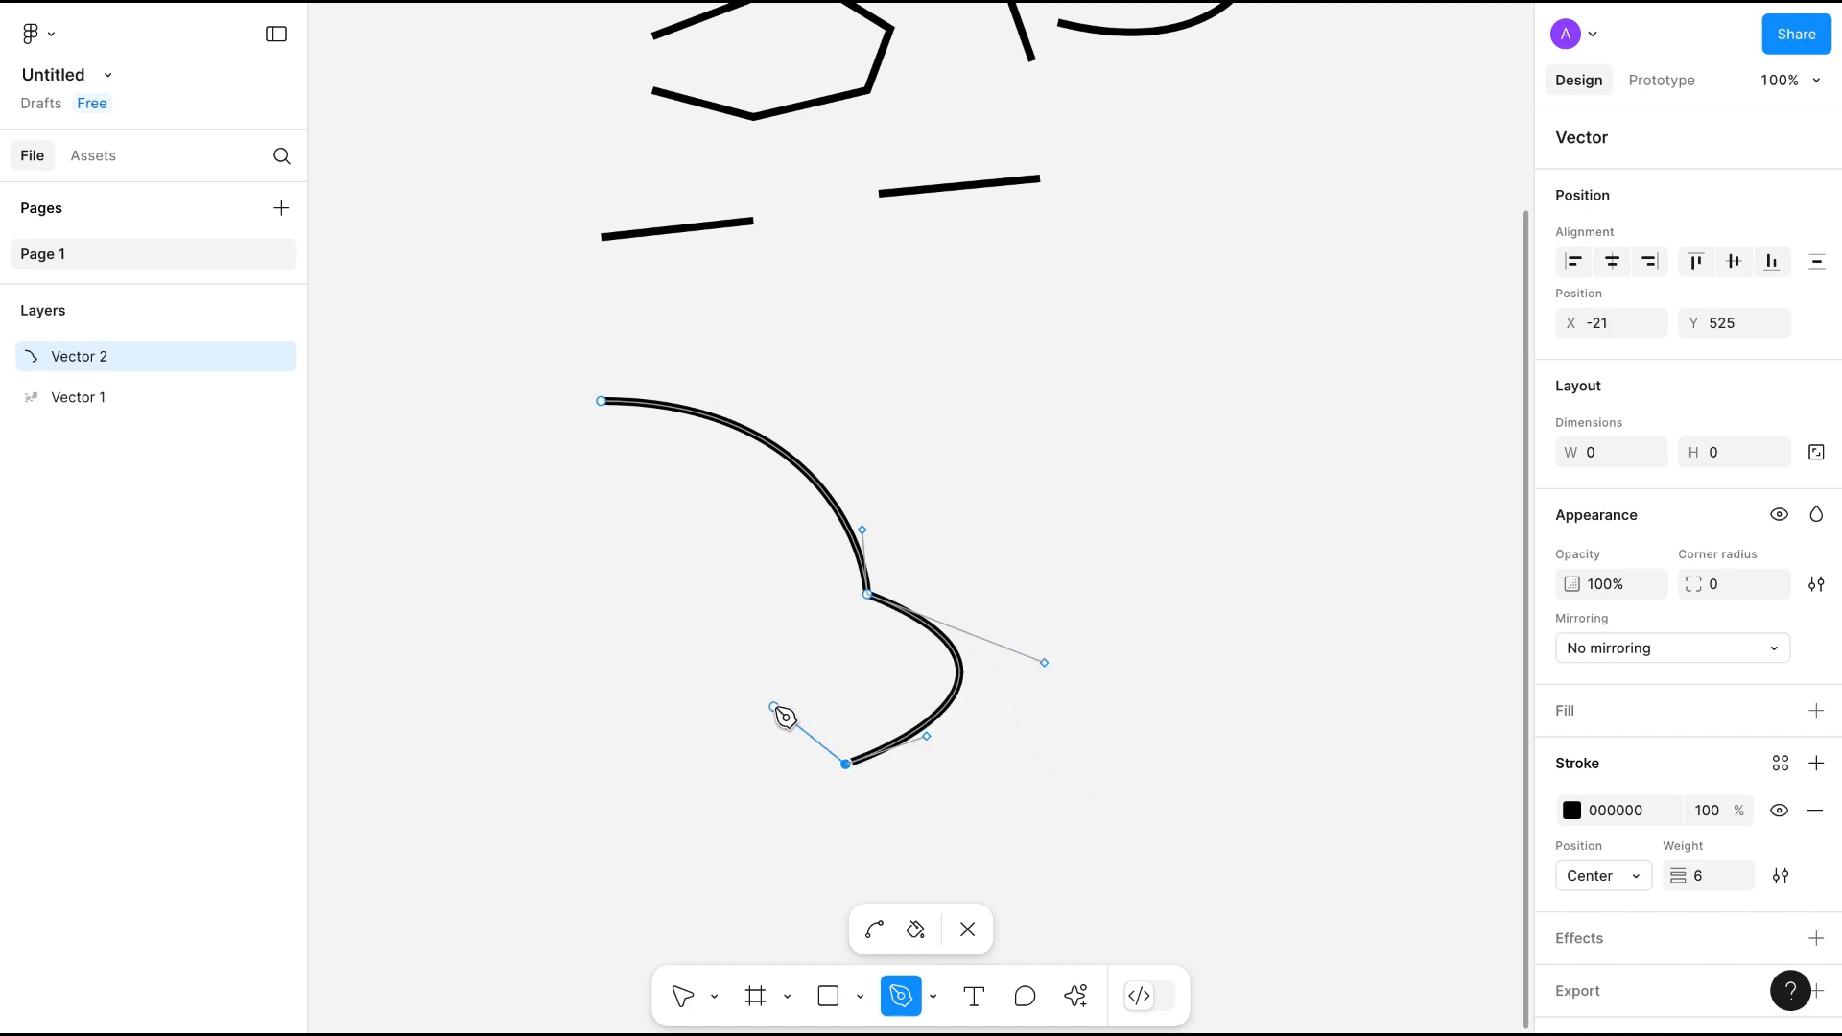
{"action": "left_click", "coordinate": [734, 620]}
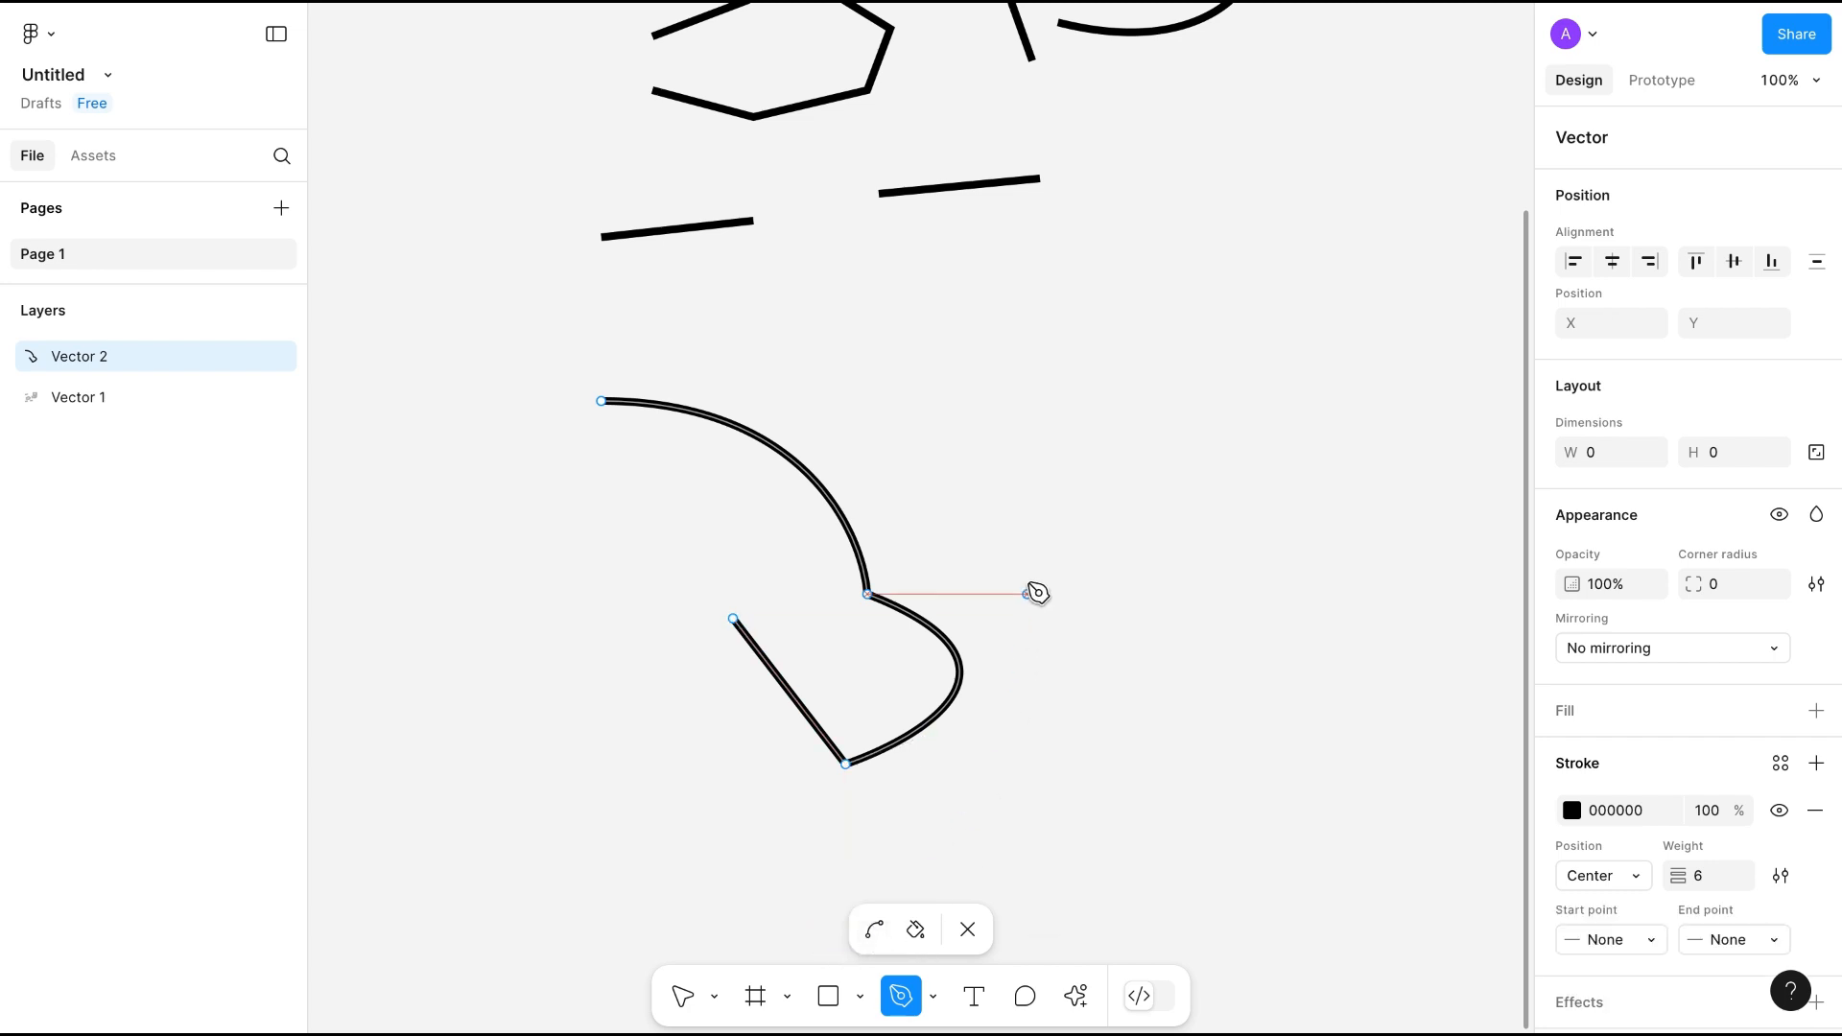
Draw a closed four-sided shape with straight edges above and to the right of the curved path.
{"action": "left_click", "coordinate": [998, 289]}
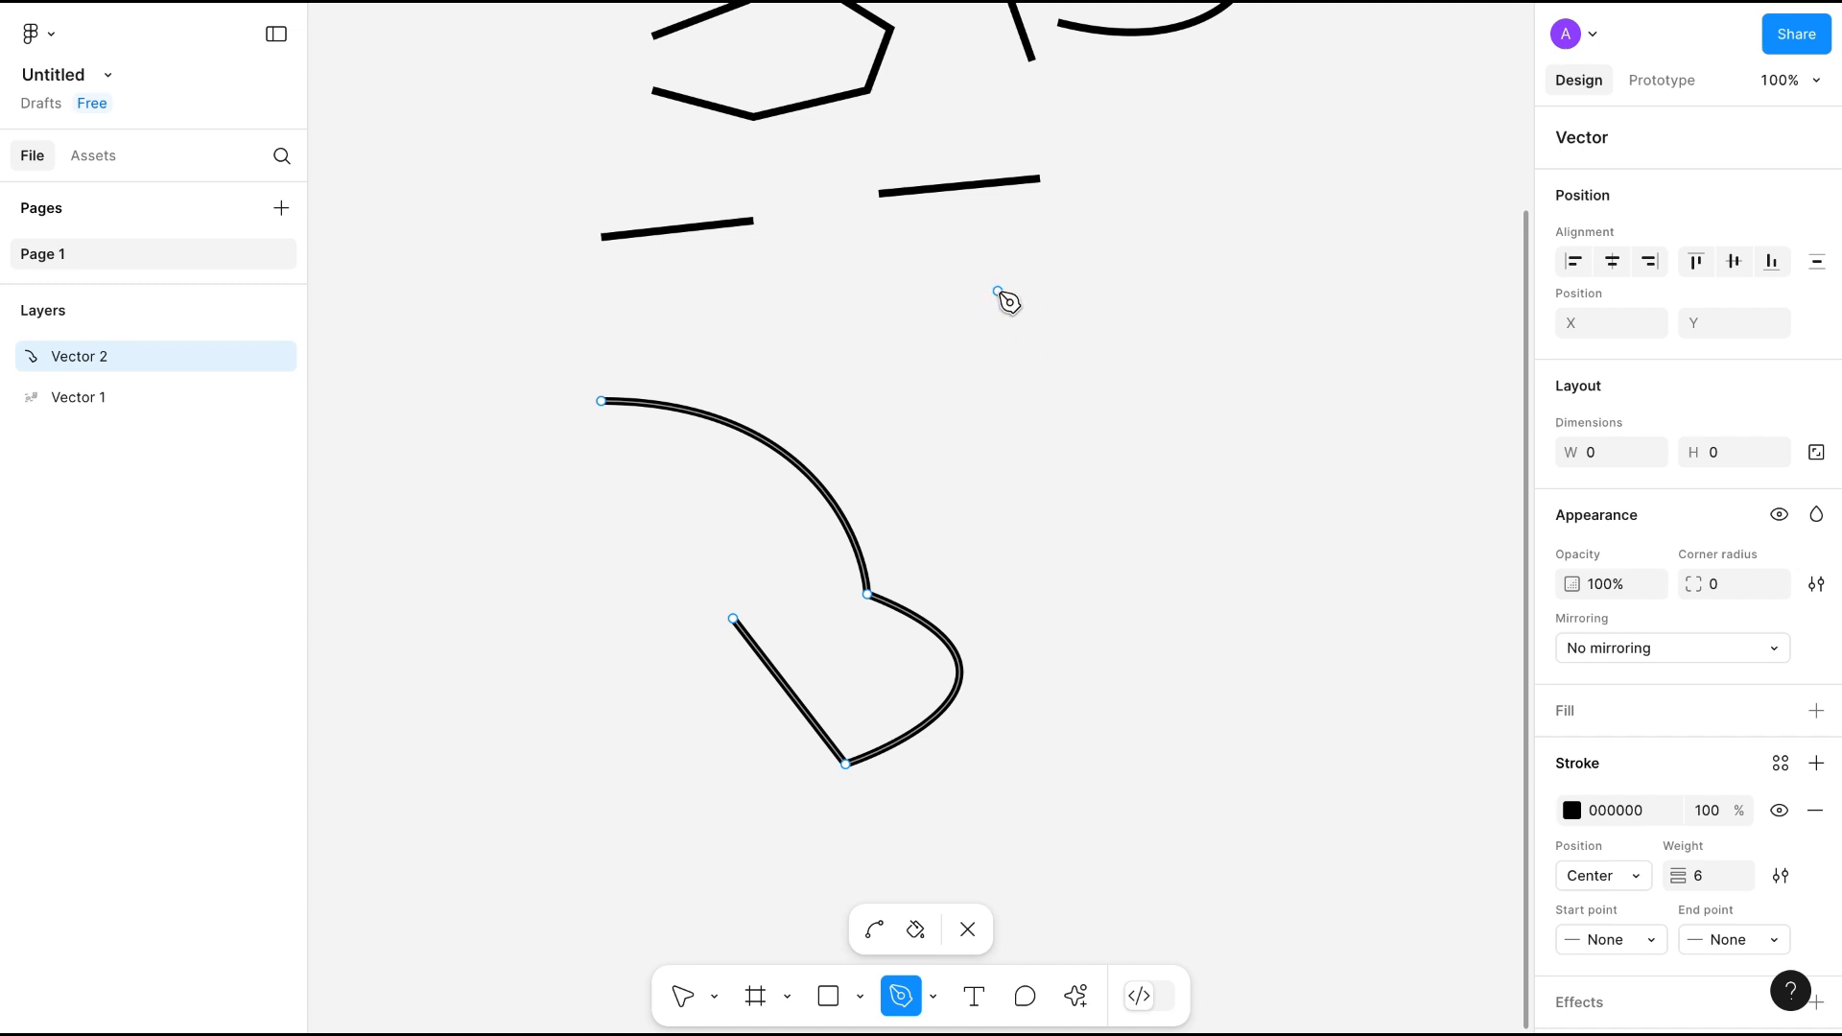
{"action": "left_click", "coordinate": [1196, 266]}
{"action": "left_click", "coordinate": [1235, 432]}
{"action": "left_click", "coordinate": [1097, 447]}
{"action": "left_click", "coordinate": [997, 290]}
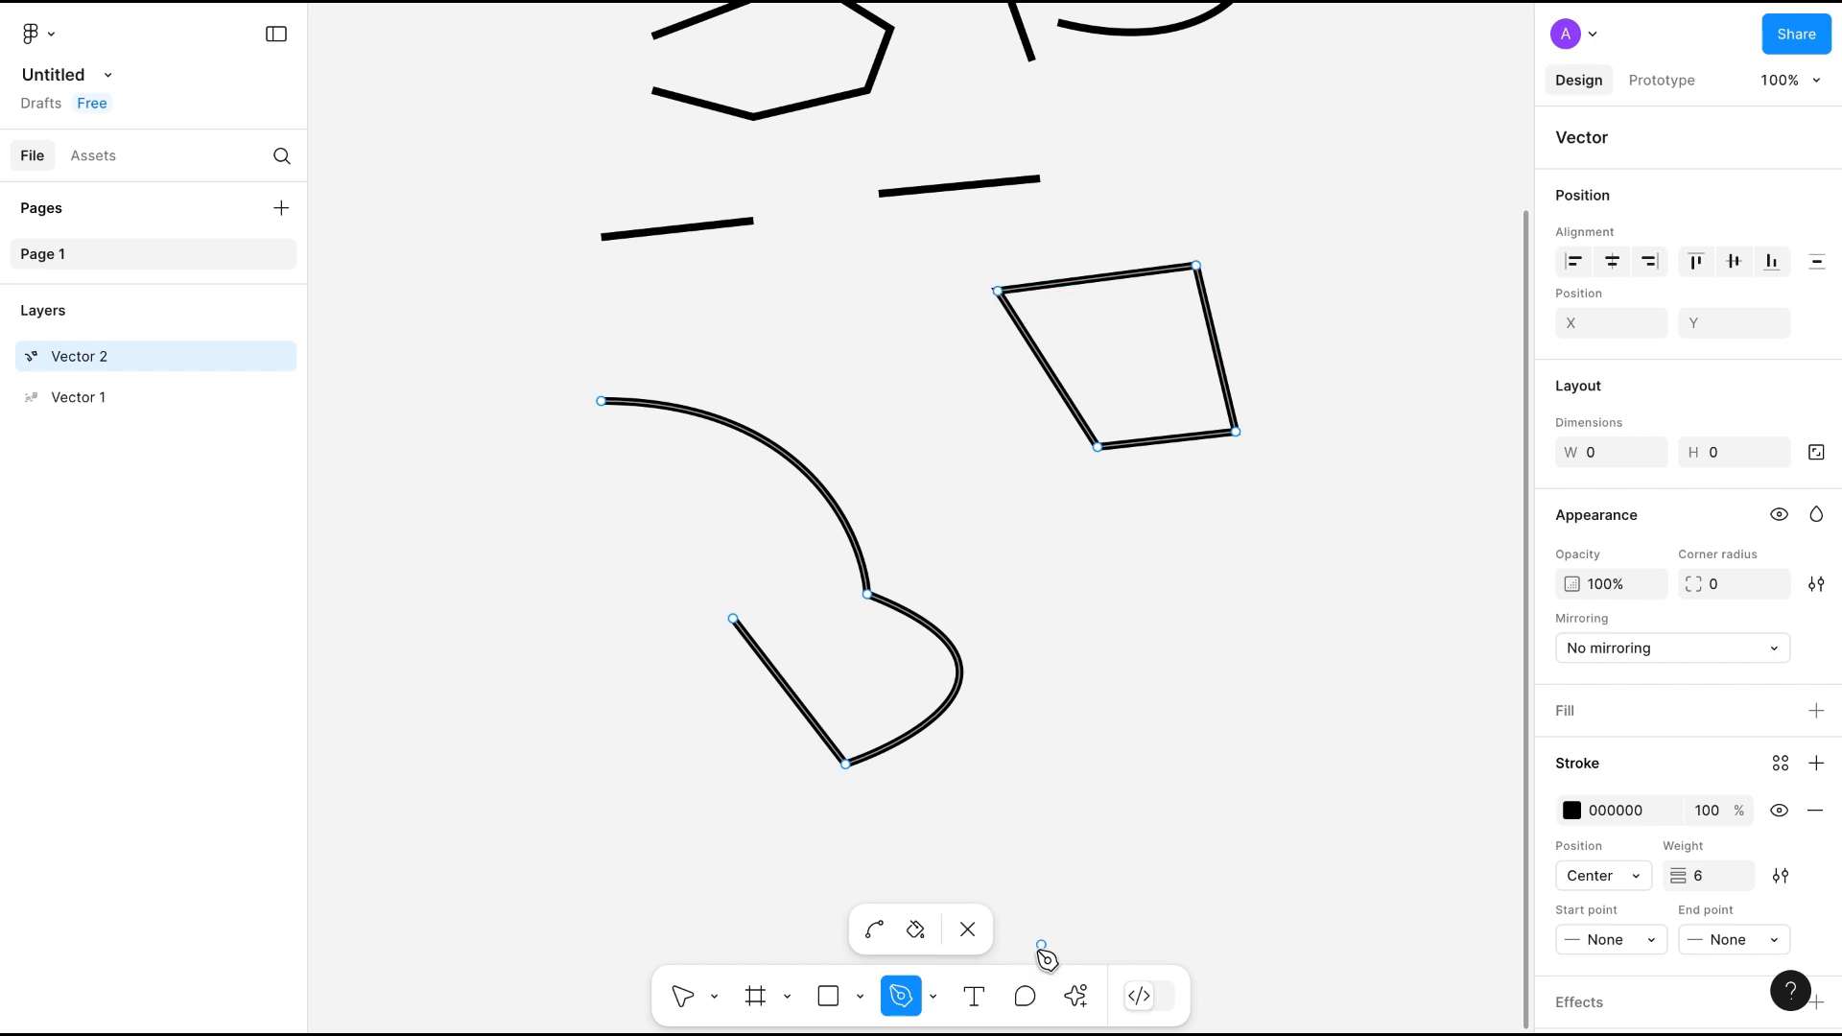
Switch to the Bend tool and set the vector's mirroring to Mirror angle and length.
{"action": "left_click", "coordinate": [873, 931]}
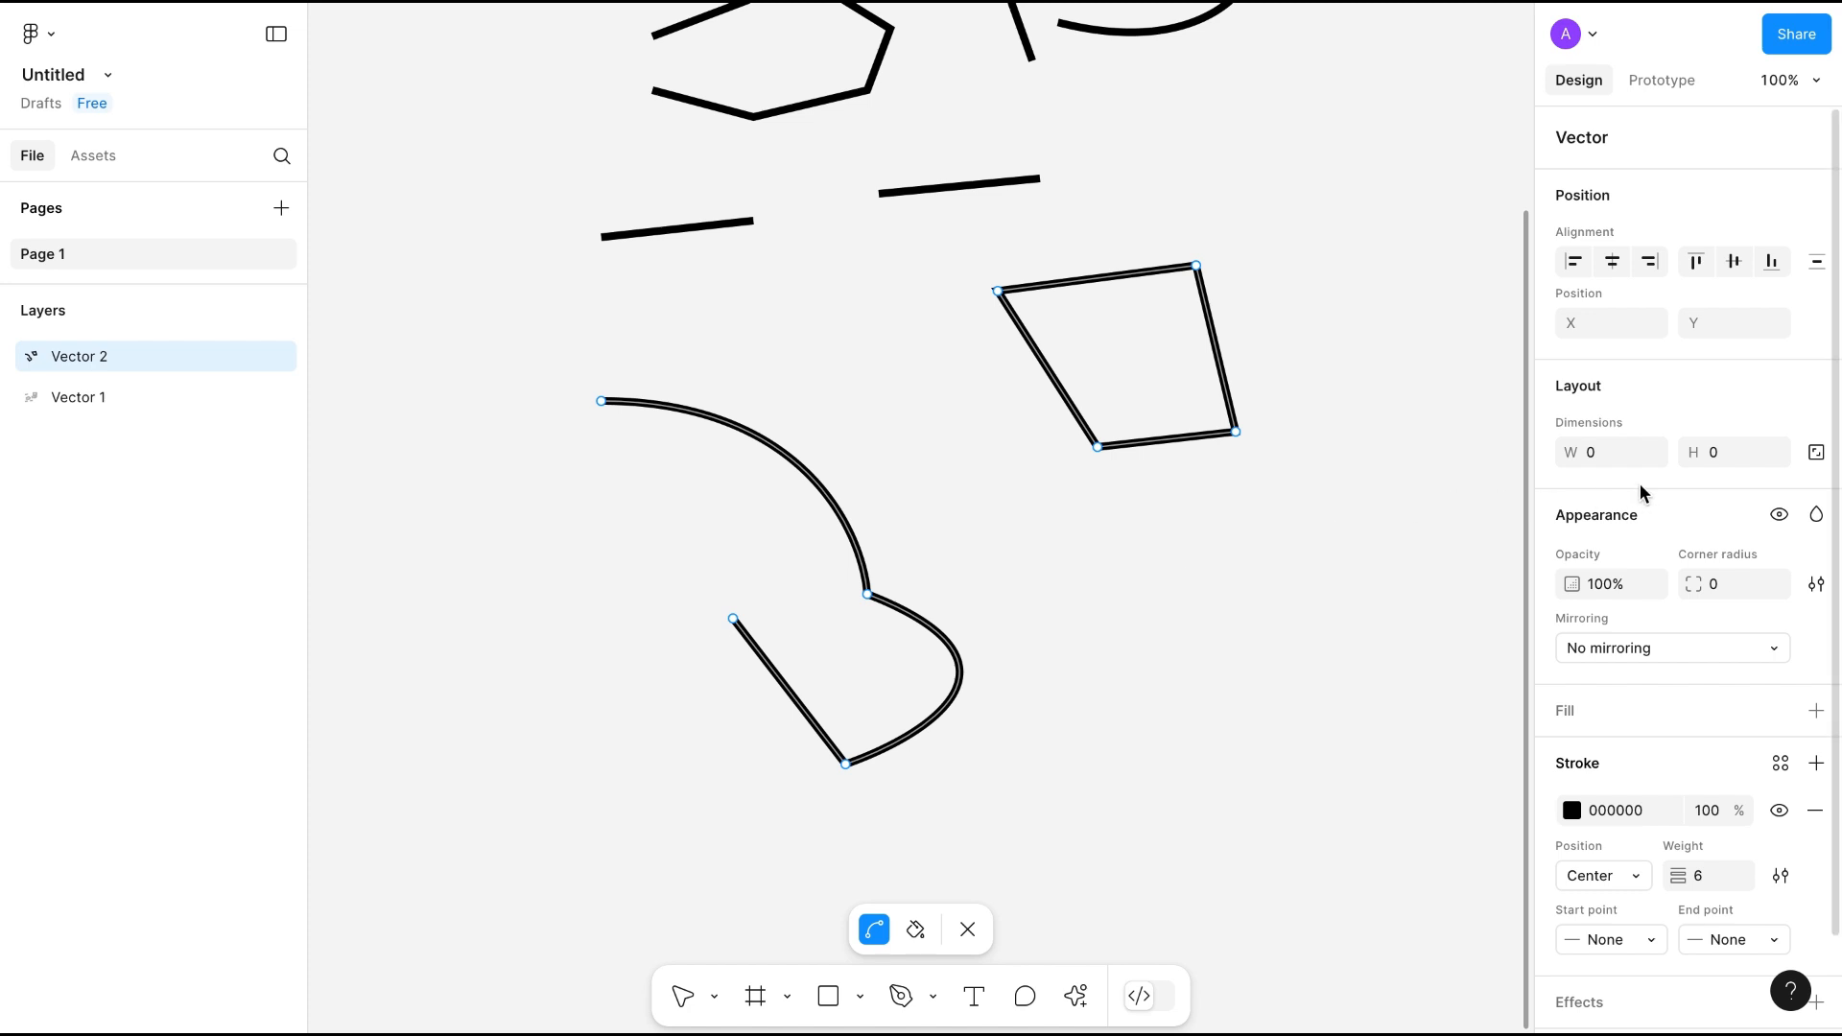
{"action": "scroll", "coordinate": [1654, 386], "scroll_direction": "down", "scroll_amount": 2}
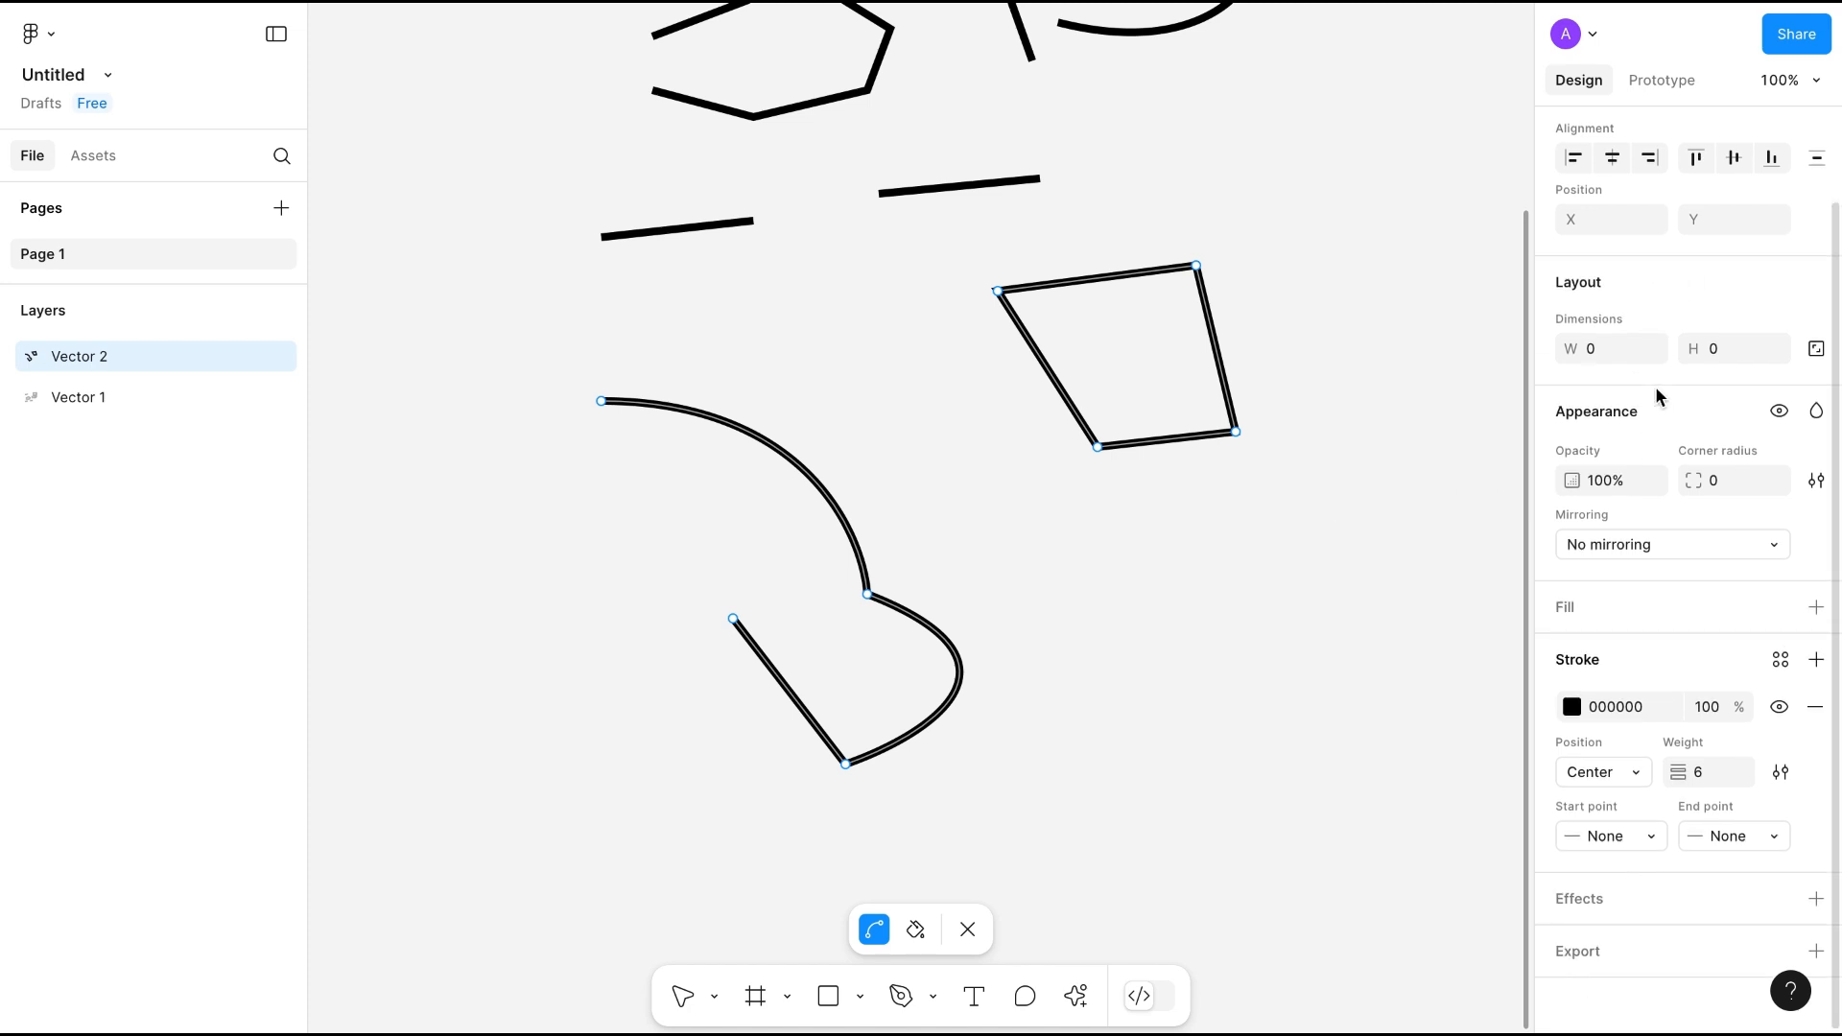
{"action": "left_click", "coordinate": [1623, 548]}
{"action": "left_click", "coordinate": [1623, 545]}
{"action": "left_click", "coordinate": [1623, 544]}
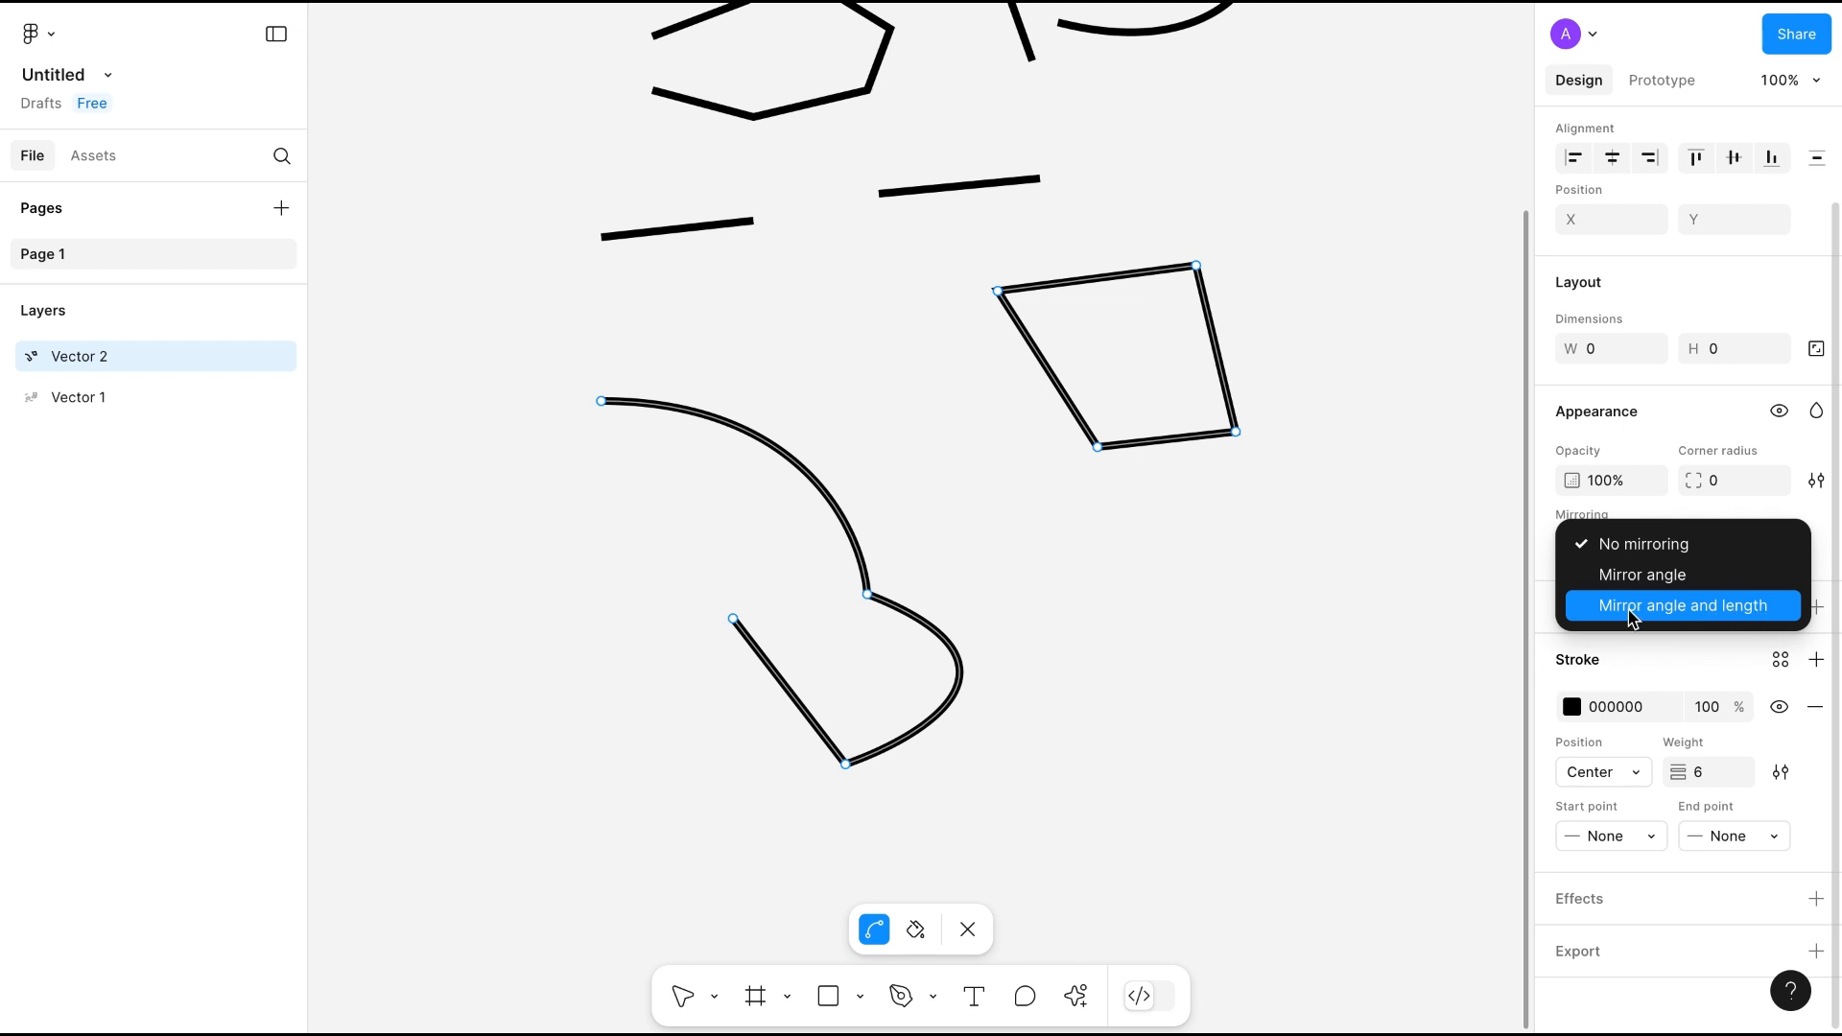
{"action": "left_click", "coordinate": [1663, 614]}
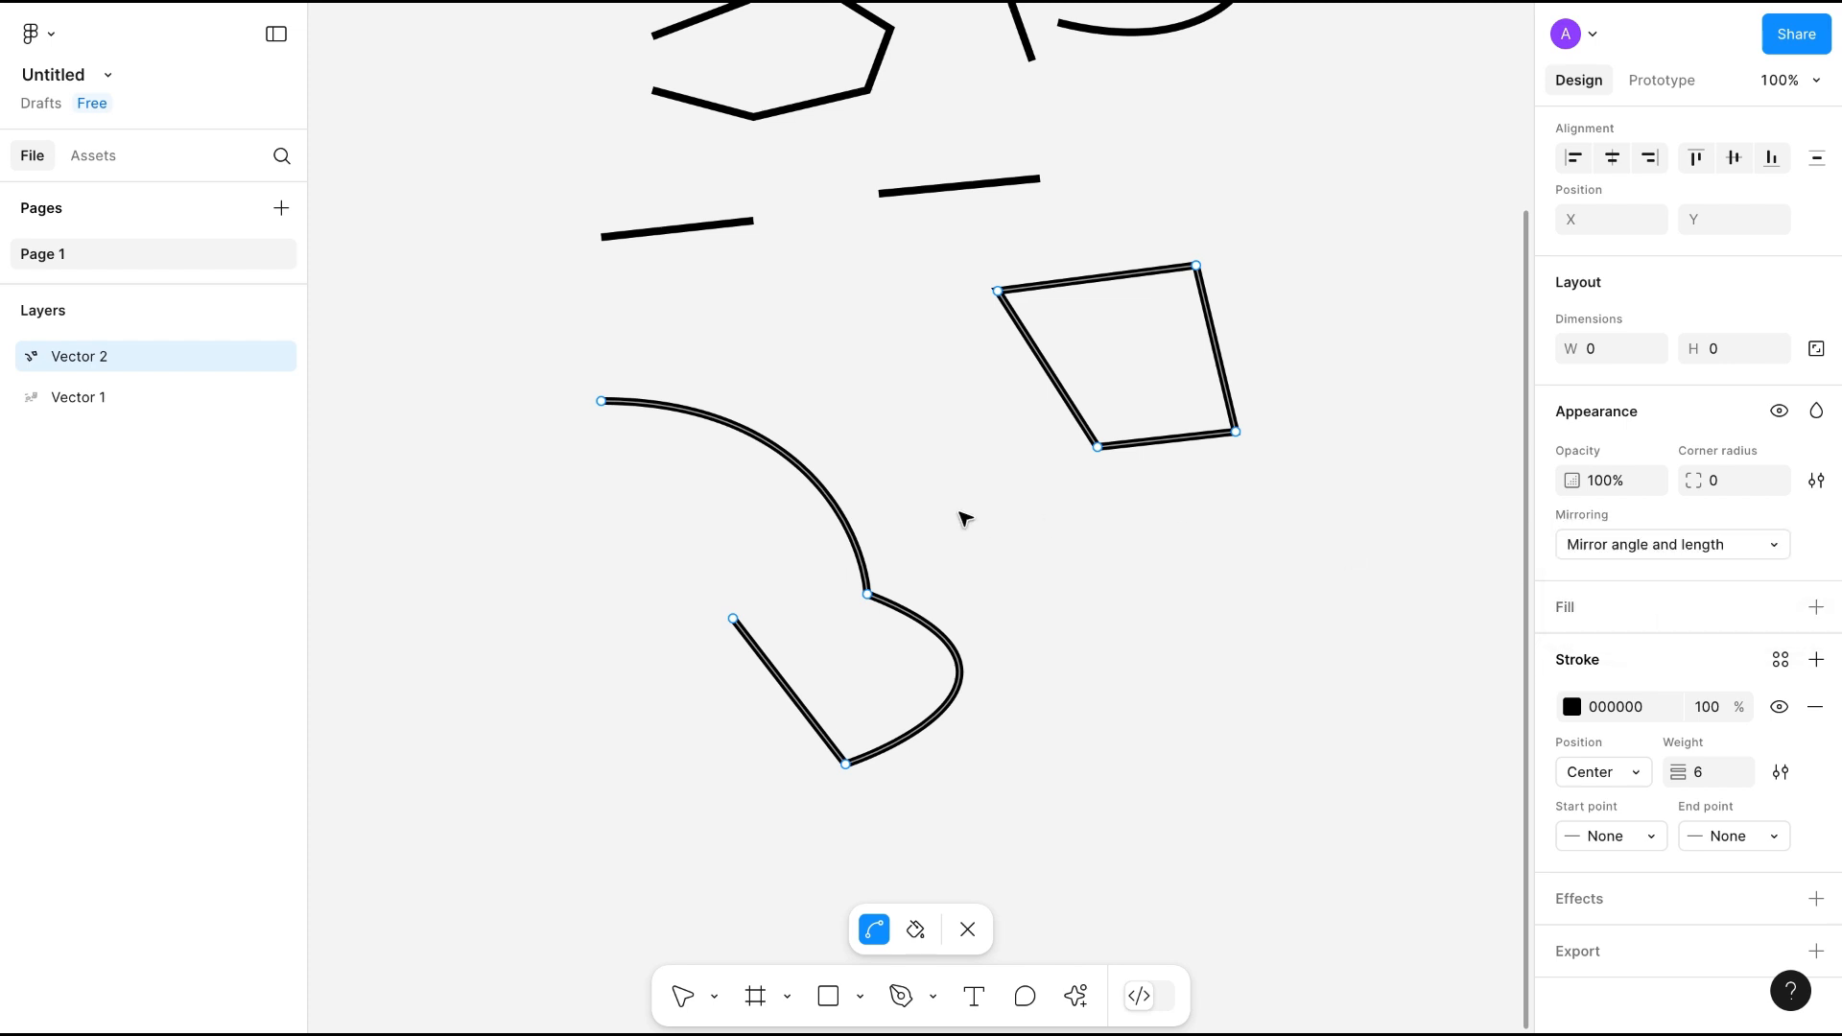
Bend the lower-left corner of the four-sided shape into a smooth curve and lengthen its handles toward the lower right.
{"action": "left_click", "coordinate": [1098, 447]}
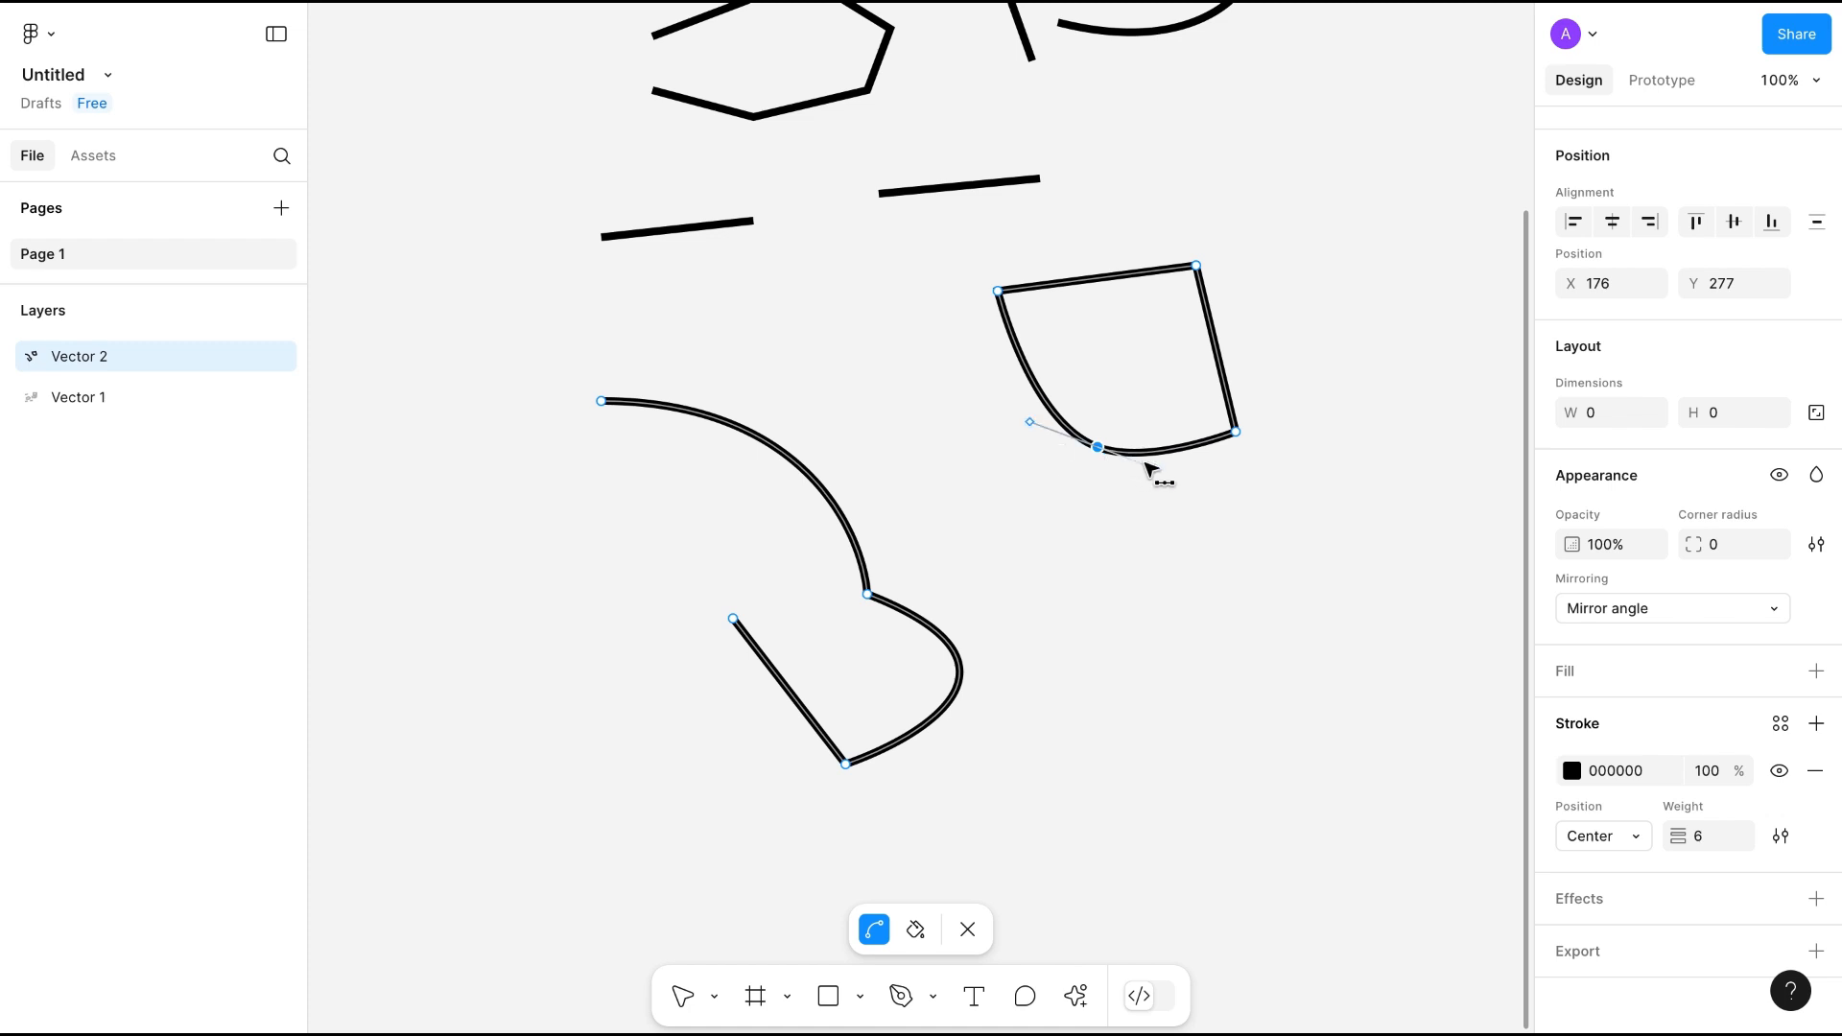
{"action": "left_click", "coordinate": [1148, 466]}
{"action": "left_click_drag", "start_coordinate": [1157, 469], "coordinate": [1189, 490]}
Set the curved corner's handles to No mirroring and move its right handle independently, up into the shape.
{"action": "left_click", "coordinate": [1592, 608]}
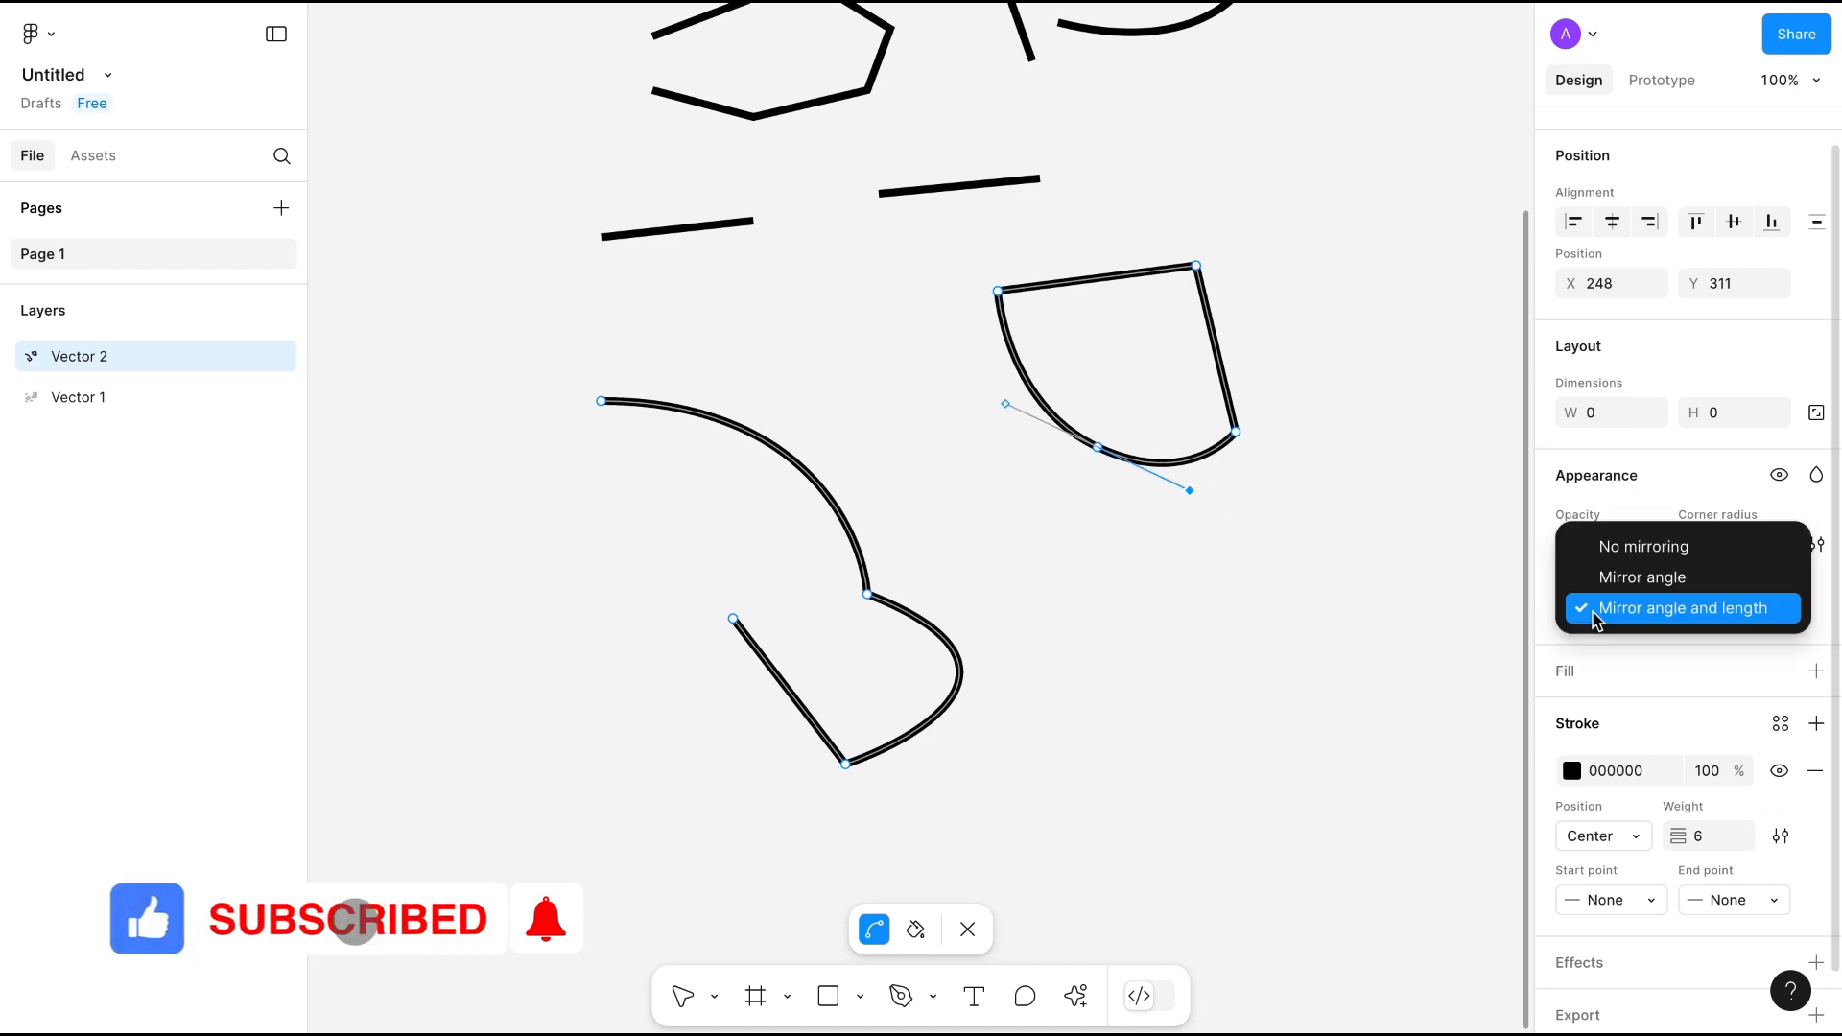
{"action": "left_click", "coordinate": [1611, 545]}
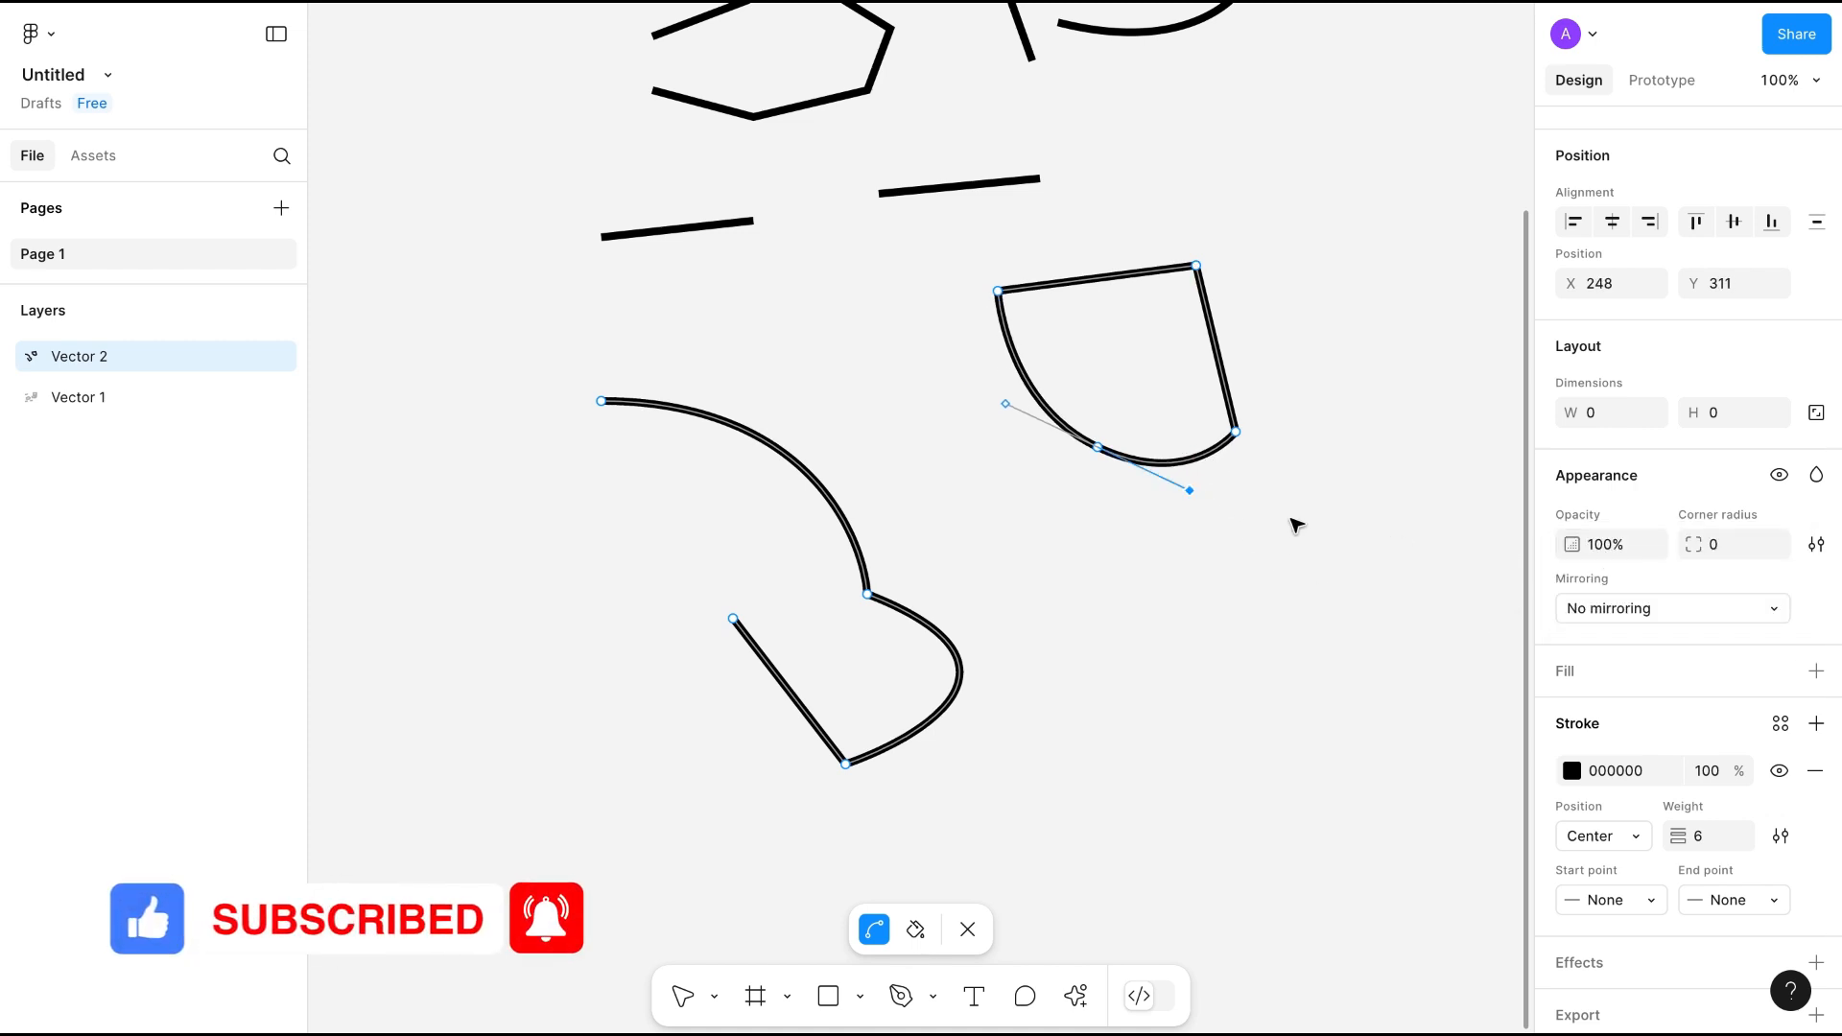
{"action": "left_click_drag", "start_coordinate": [1192, 495], "coordinate": [1146, 429]}
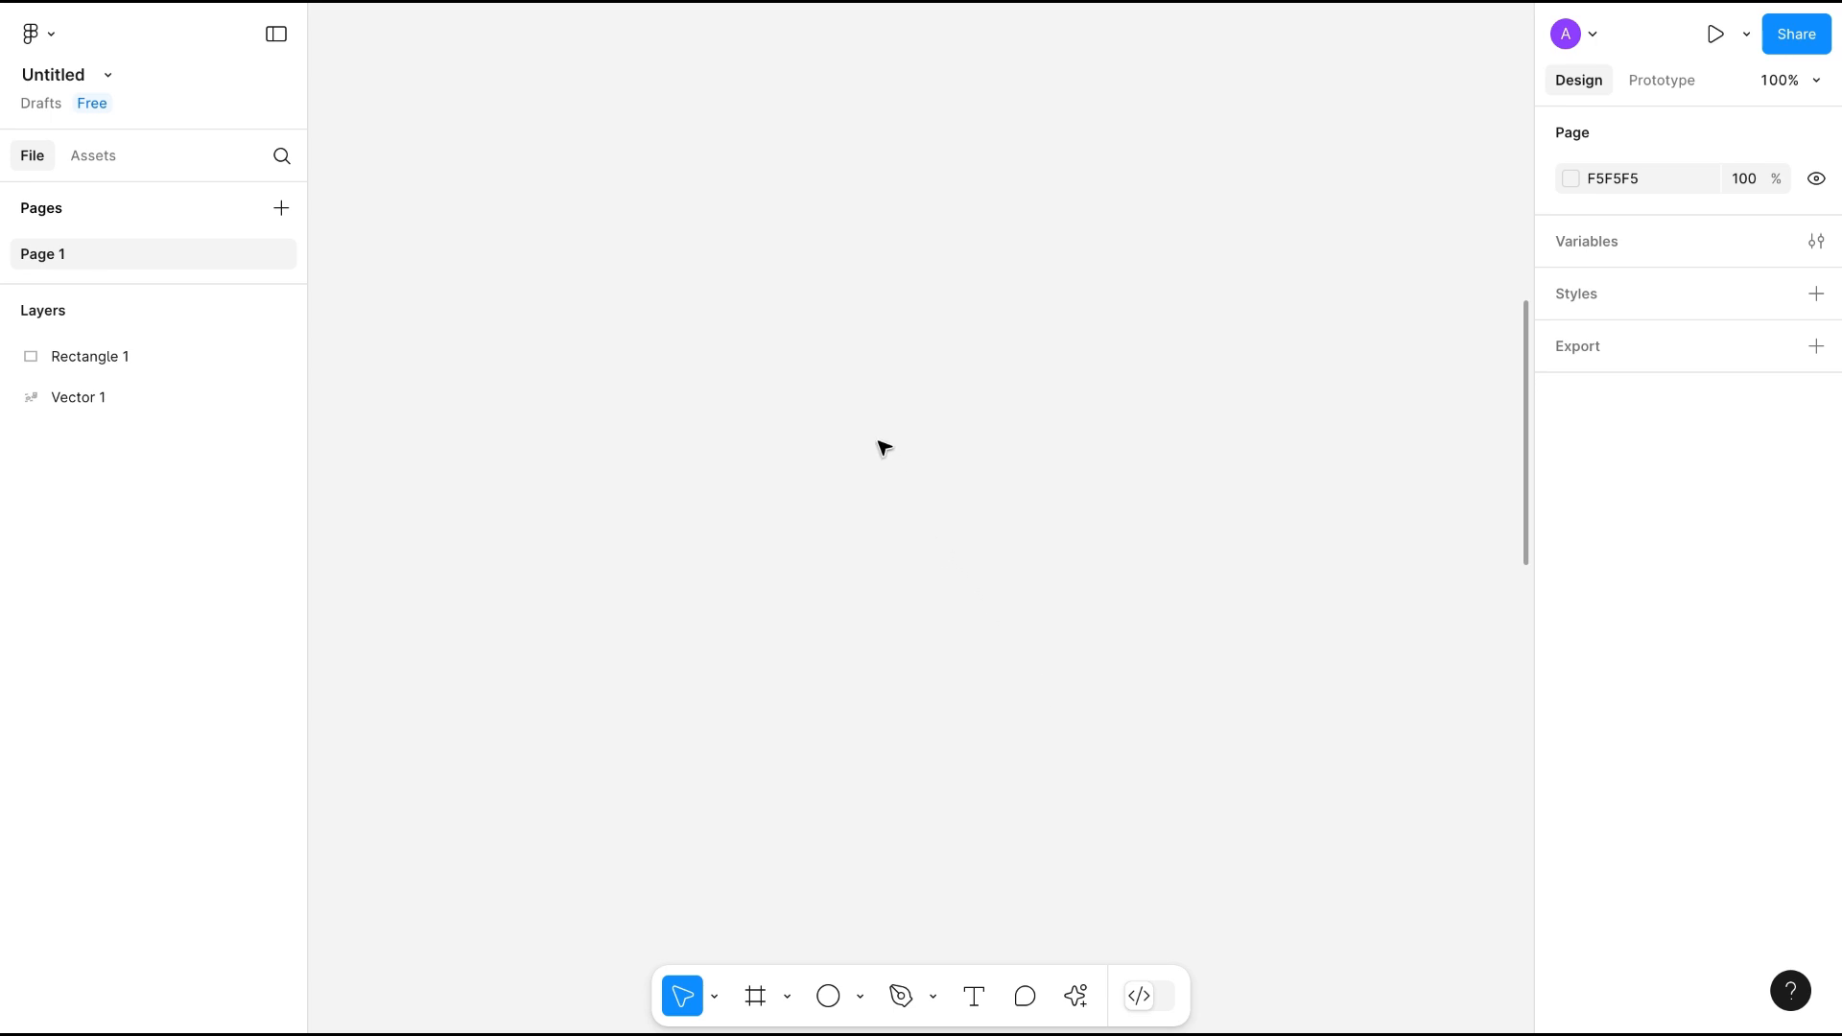
Draw a closed rectangle about 158 × 123 with the Pen tool and split it diagonally from its lower-right to upper-left corner.
{"action": "key", "text": "p"}
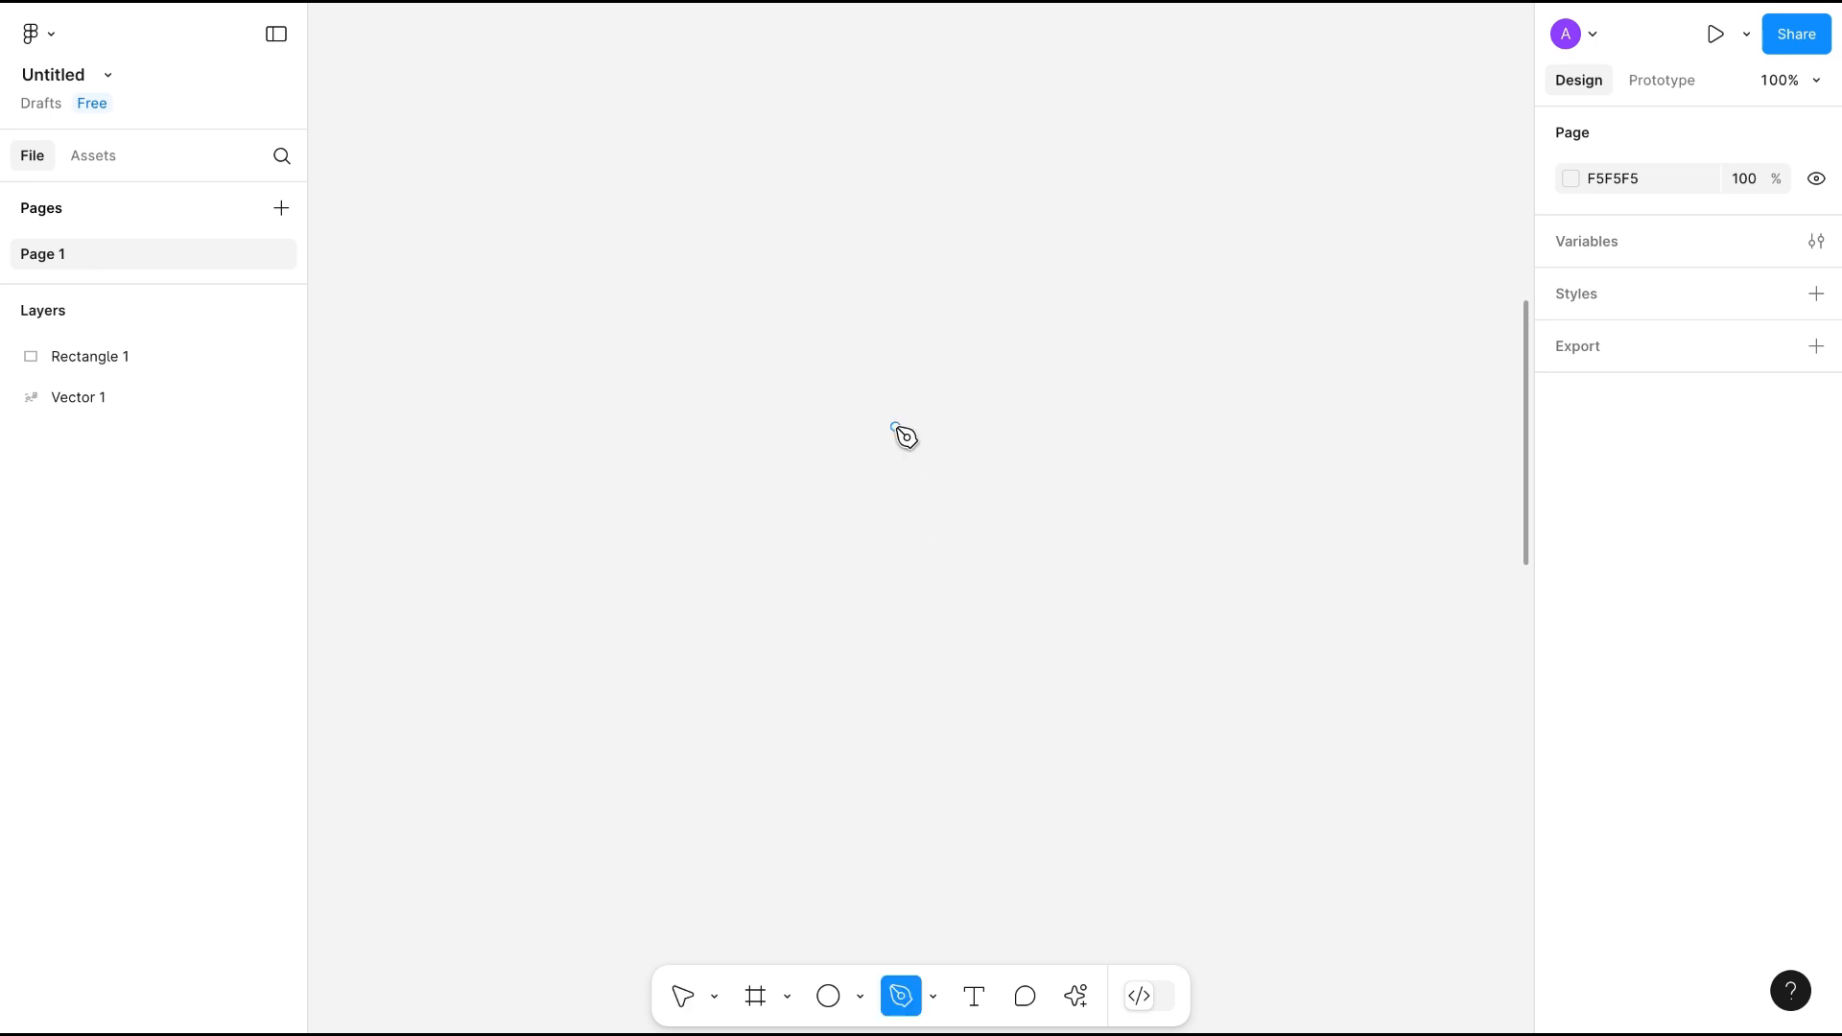
{"action": "left_click", "coordinate": [769, 327]}
{"action": "left_click", "coordinate": [972, 327]}
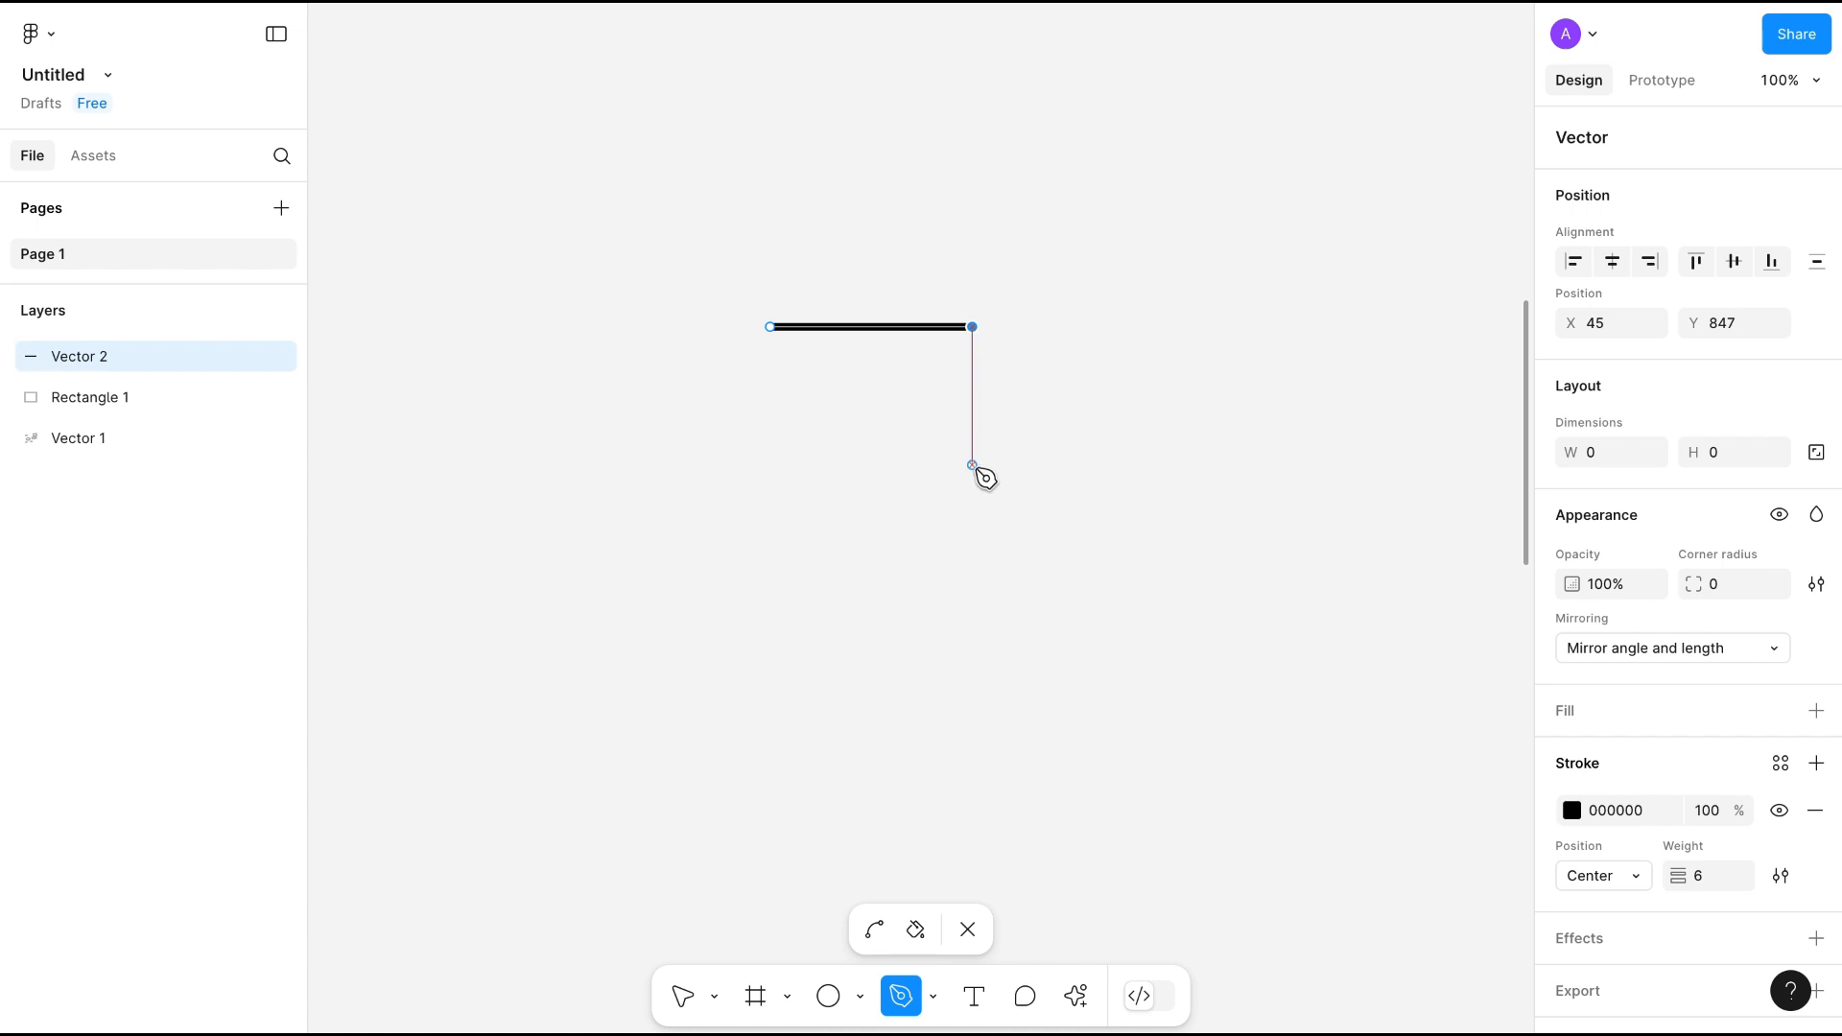
{"action": "left_click", "coordinate": [972, 483]}
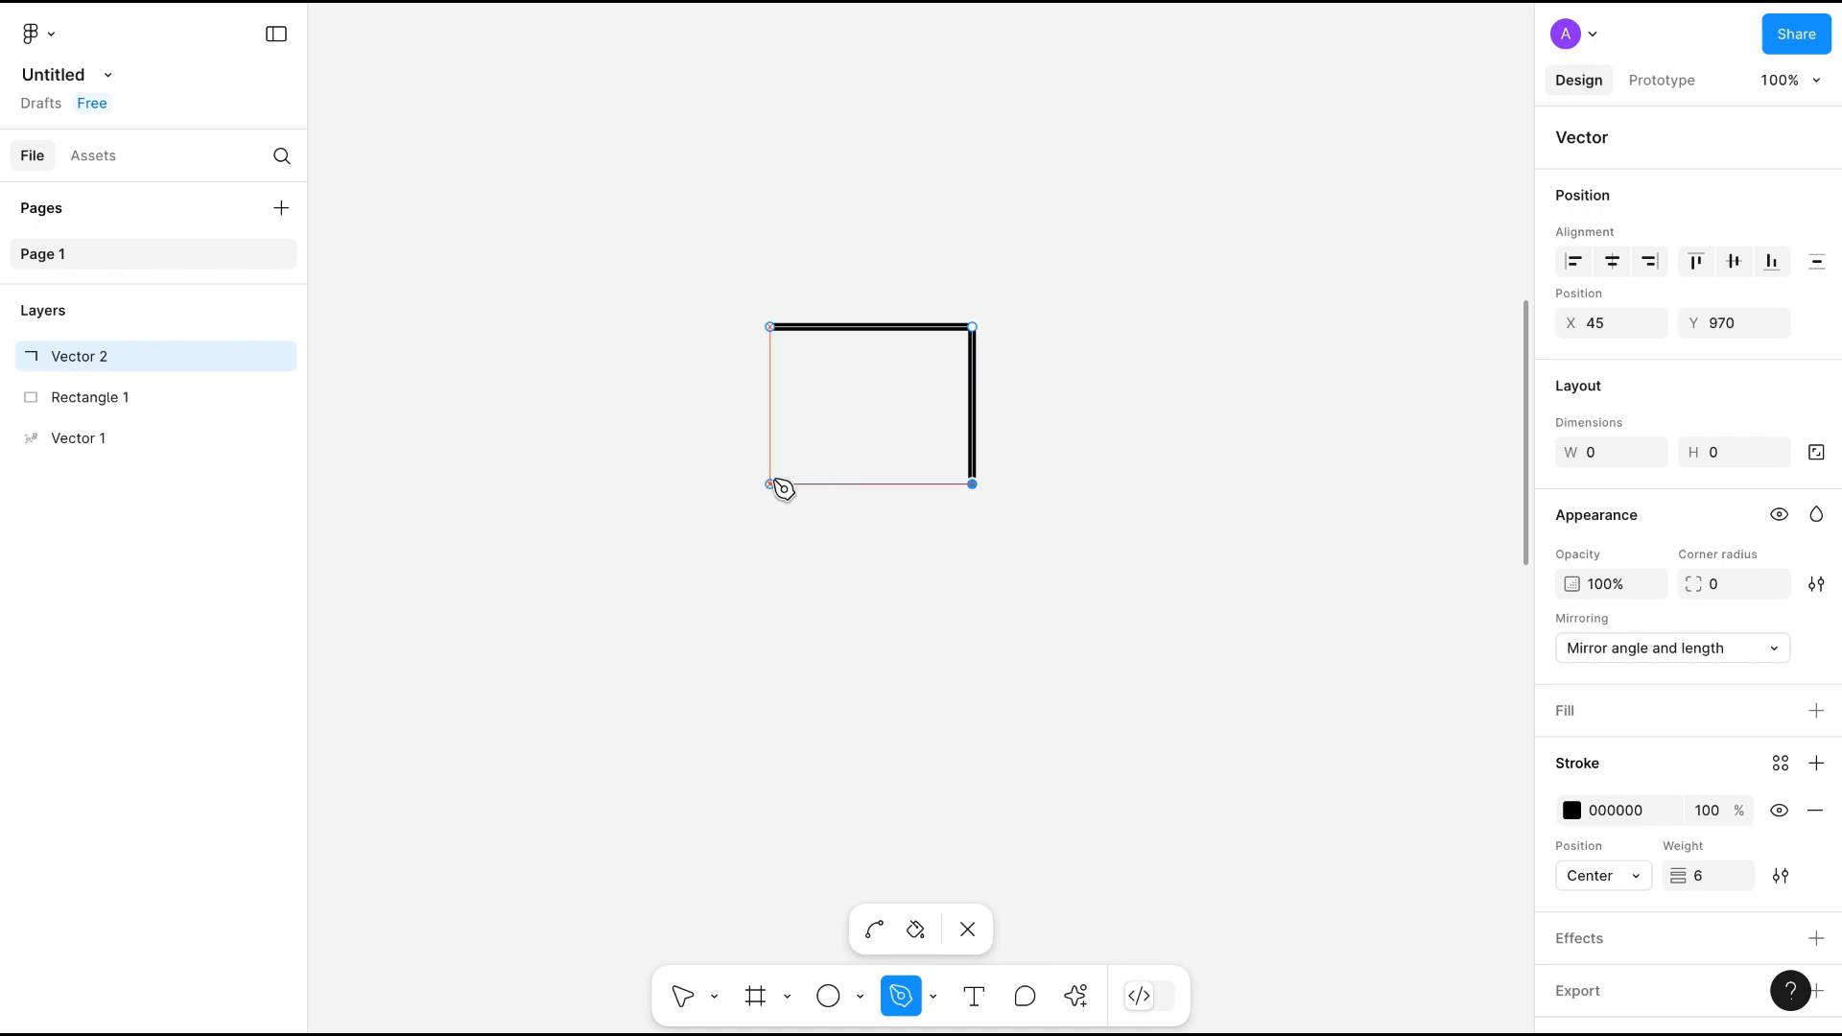
{"action": "left_click", "coordinate": [771, 483]}
{"action": "left_click", "coordinate": [771, 327]}
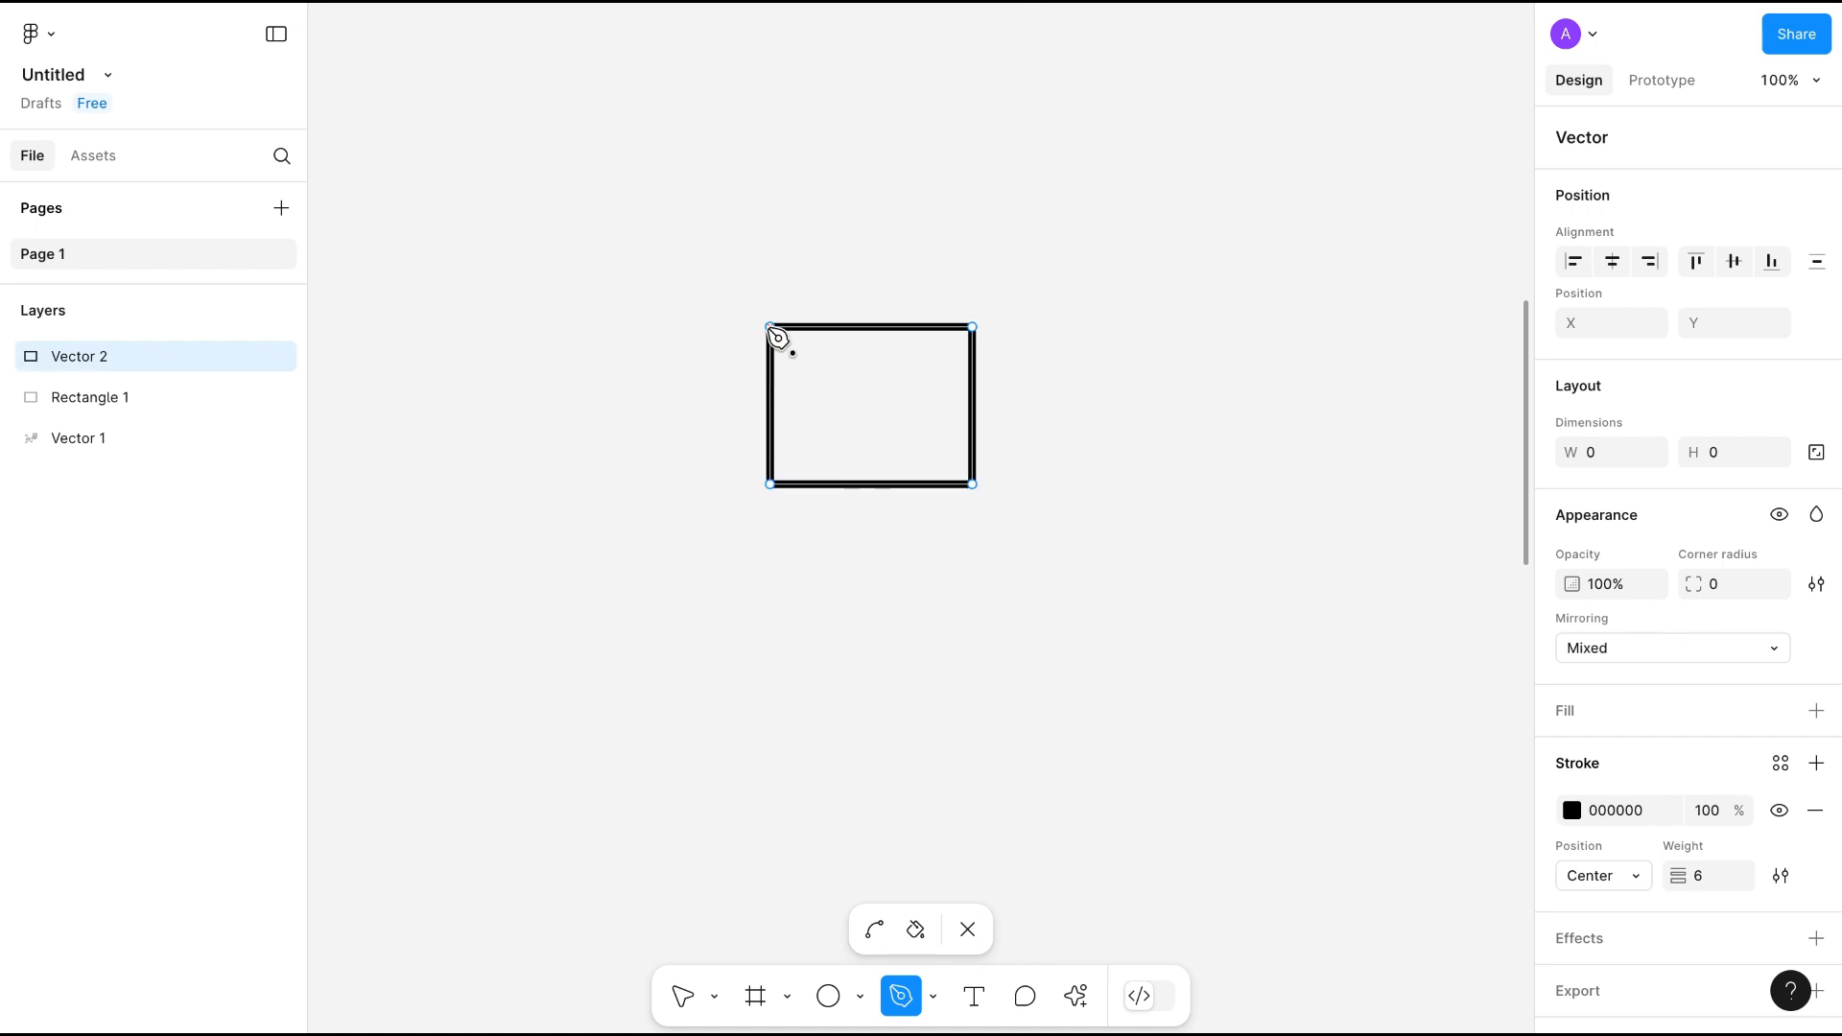
{"action": "left_click", "coordinate": [972, 485]}
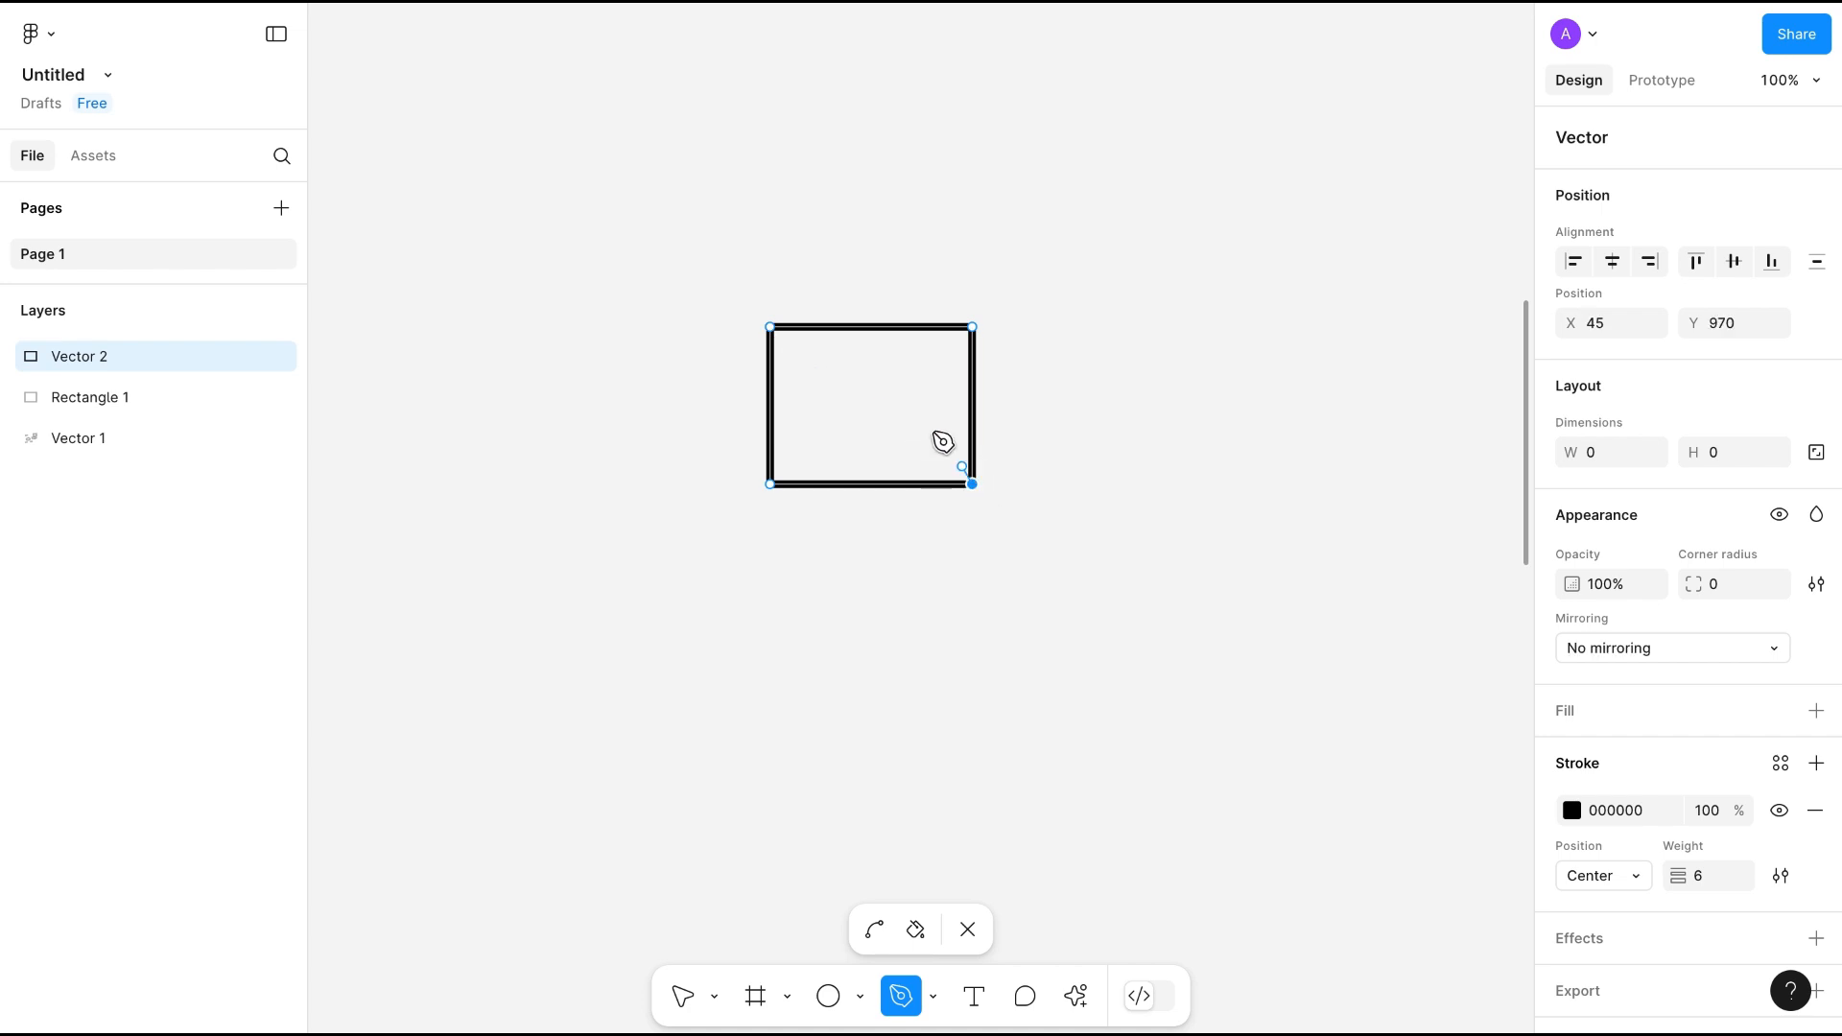
{"action": "left_click", "coordinate": [770, 327]}
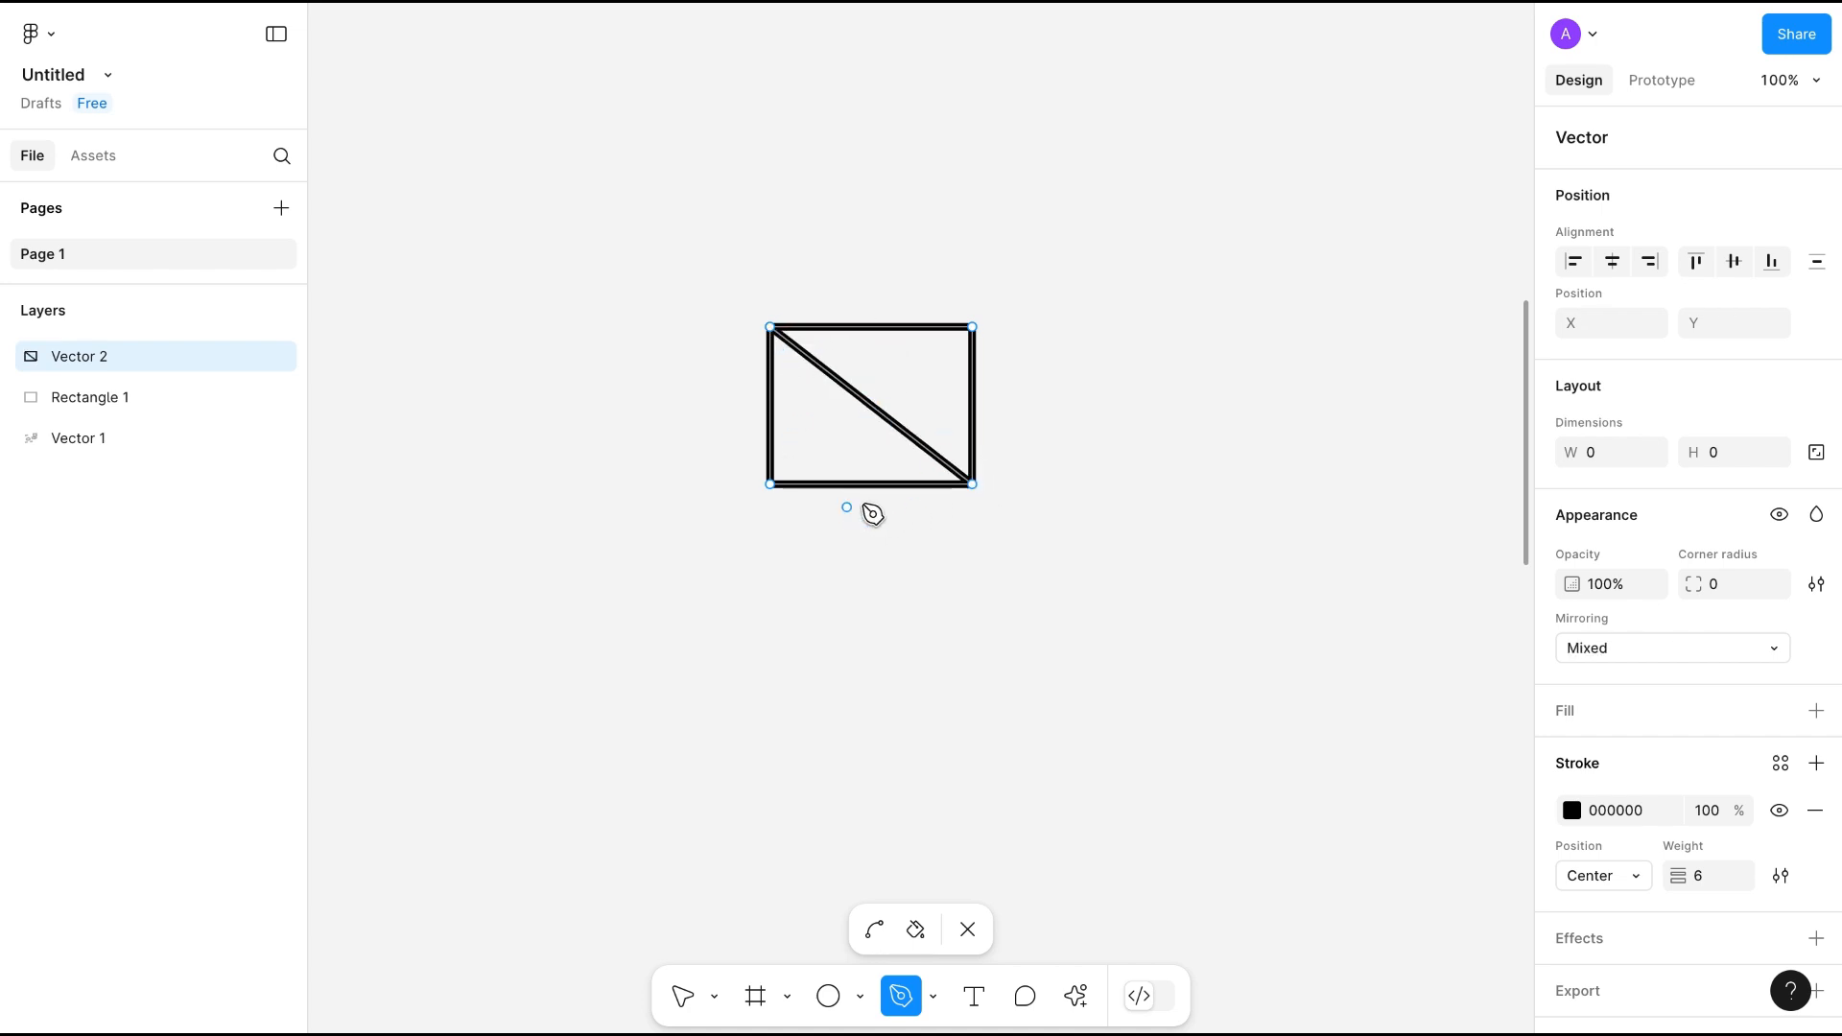
Fill both triangles inside the divided rectangle with the Paint bucket tool.
{"action": "left_click", "coordinate": [915, 932]}
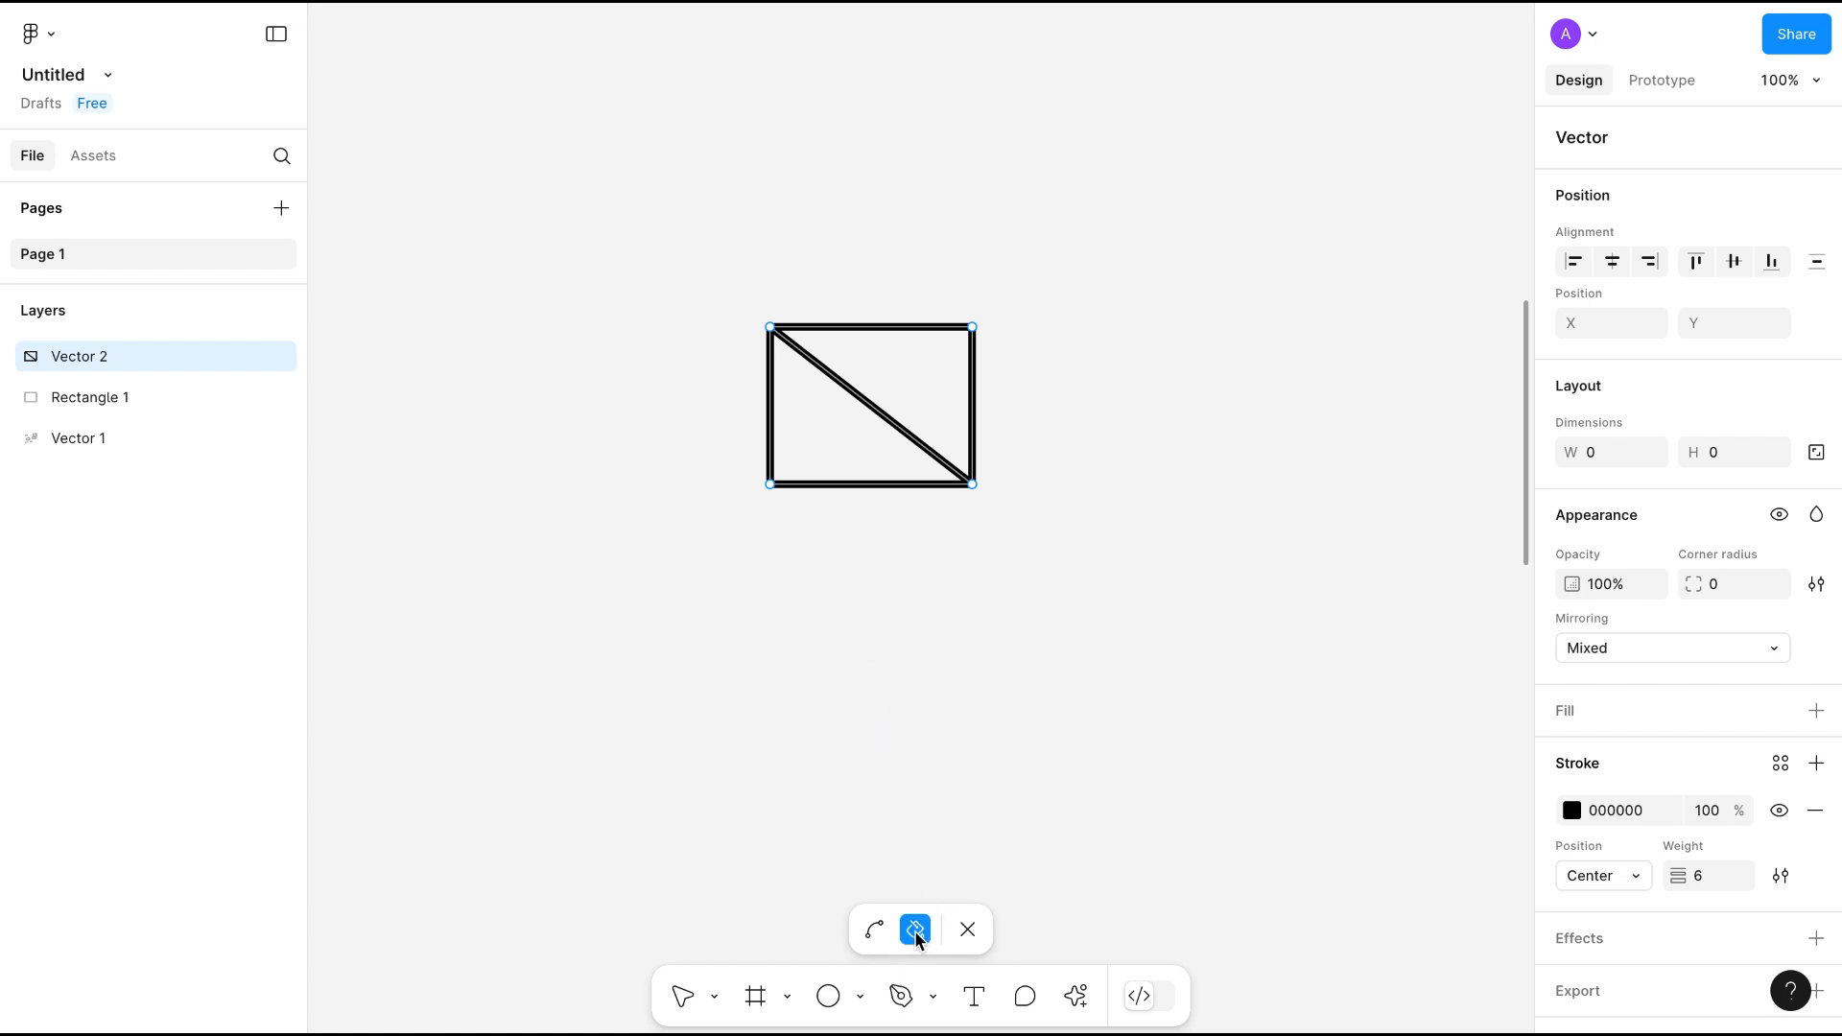
{"action": "left_click", "coordinate": [824, 451]}
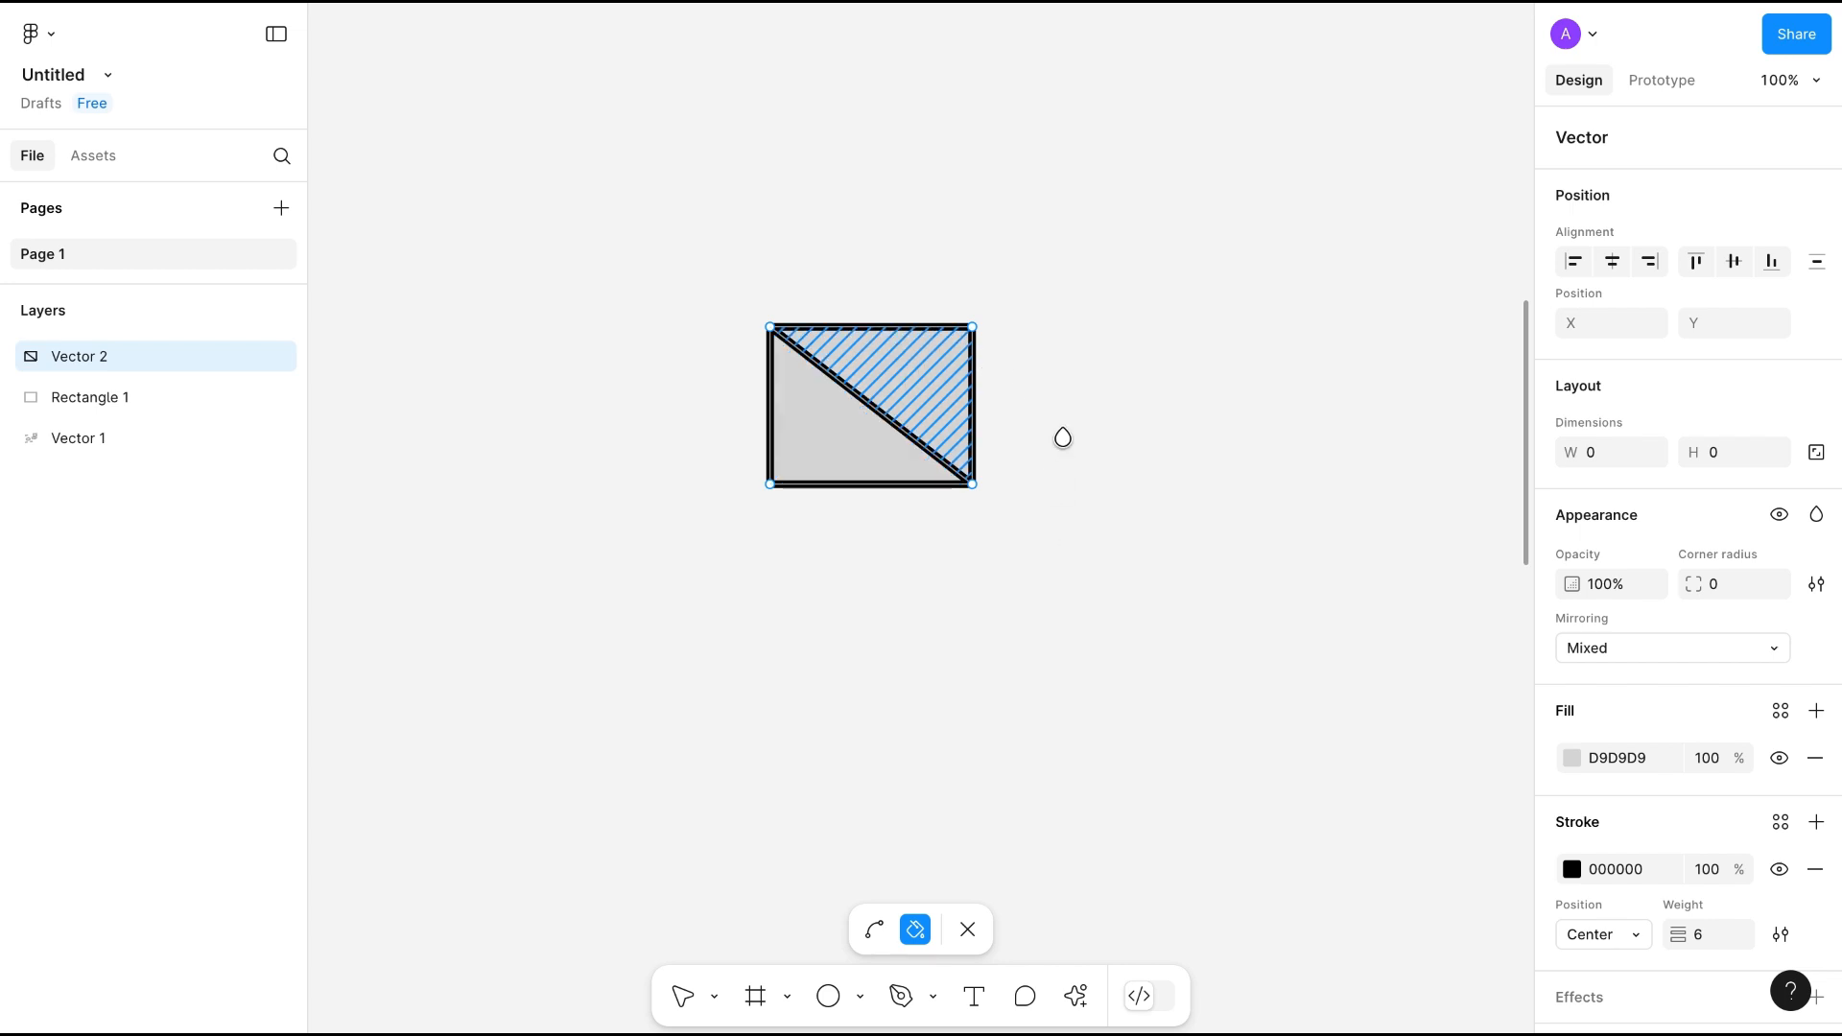
{"action": "left_click", "coordinate": [907, 380]}
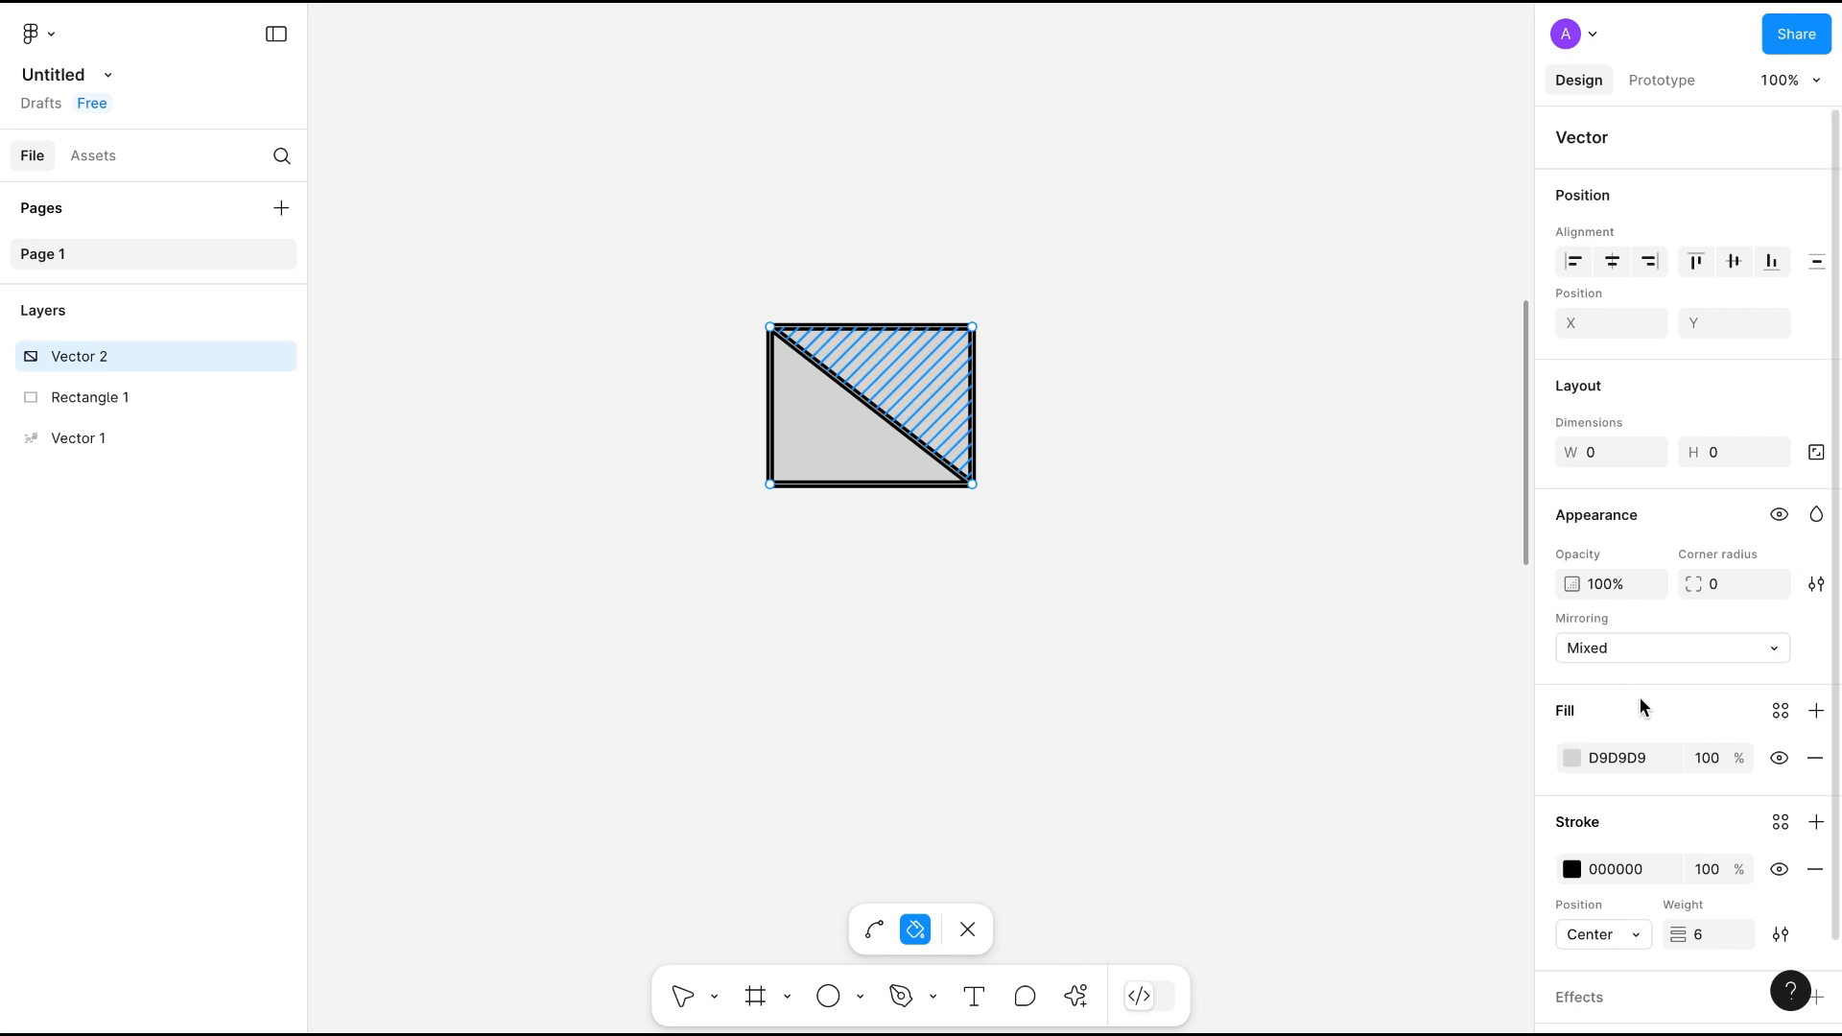
Change the upper-right triangle's fill to orange FFA334.
{"action": "scroll", "coordinate": [1630, 693], "scroll_direction": "down", "scroll_amount": 2}
{"action": "left_click", "coordinate": [1570, 660]}
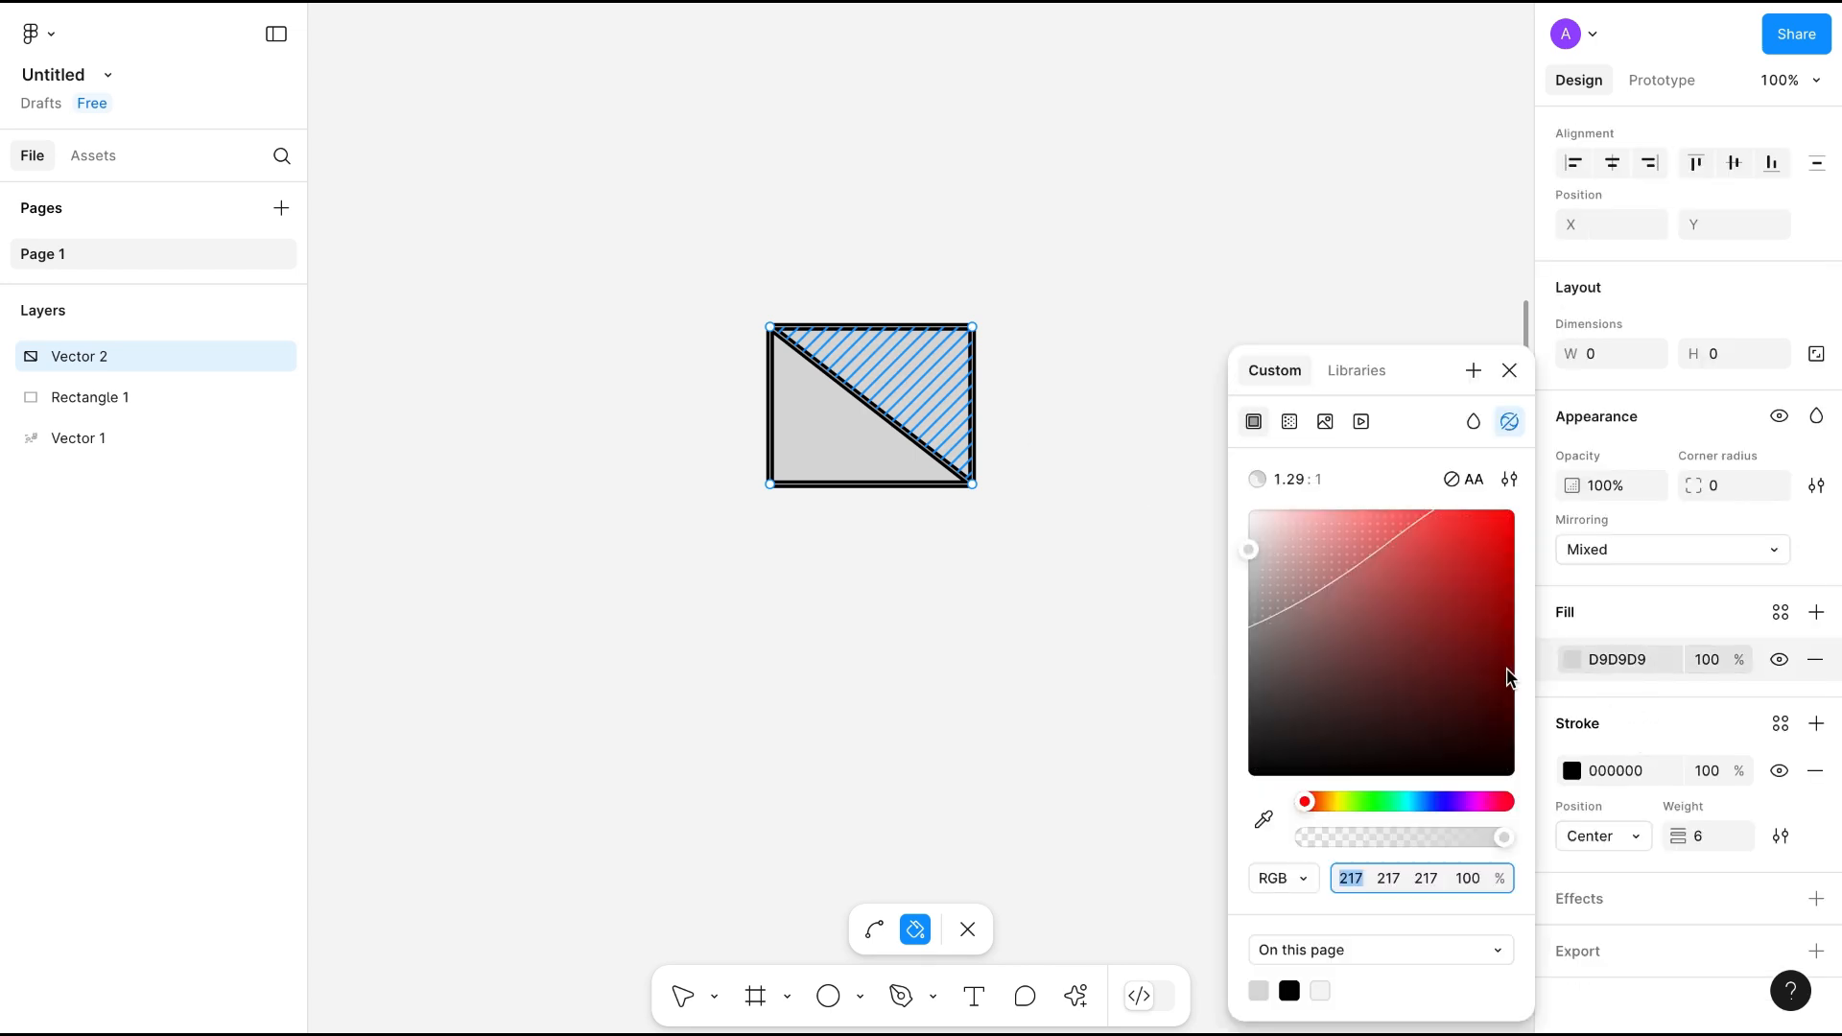
{"action": "left_click_drag", "start_coordinate": [1299, 556], "coordinate": [1501, 536]}
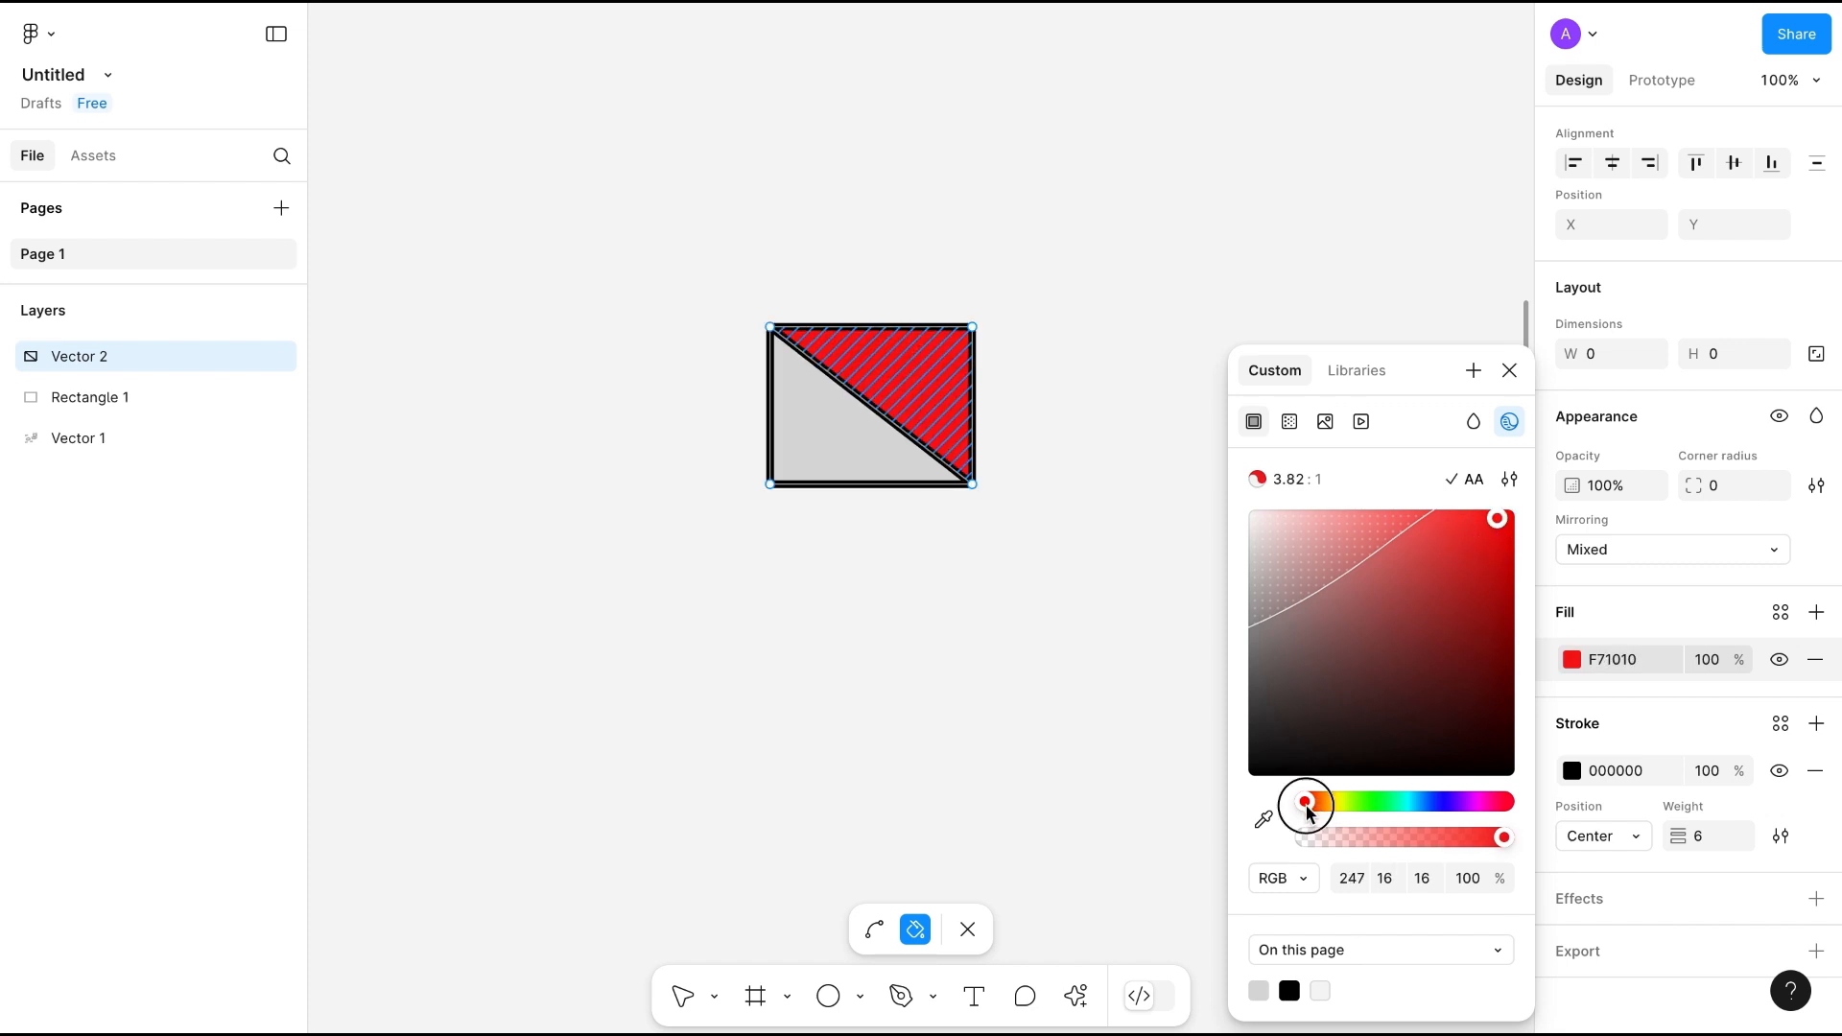
{"action": "left_click_drag", "start_coordinate": [1314, 800], "coordinate": [1323, 801]}
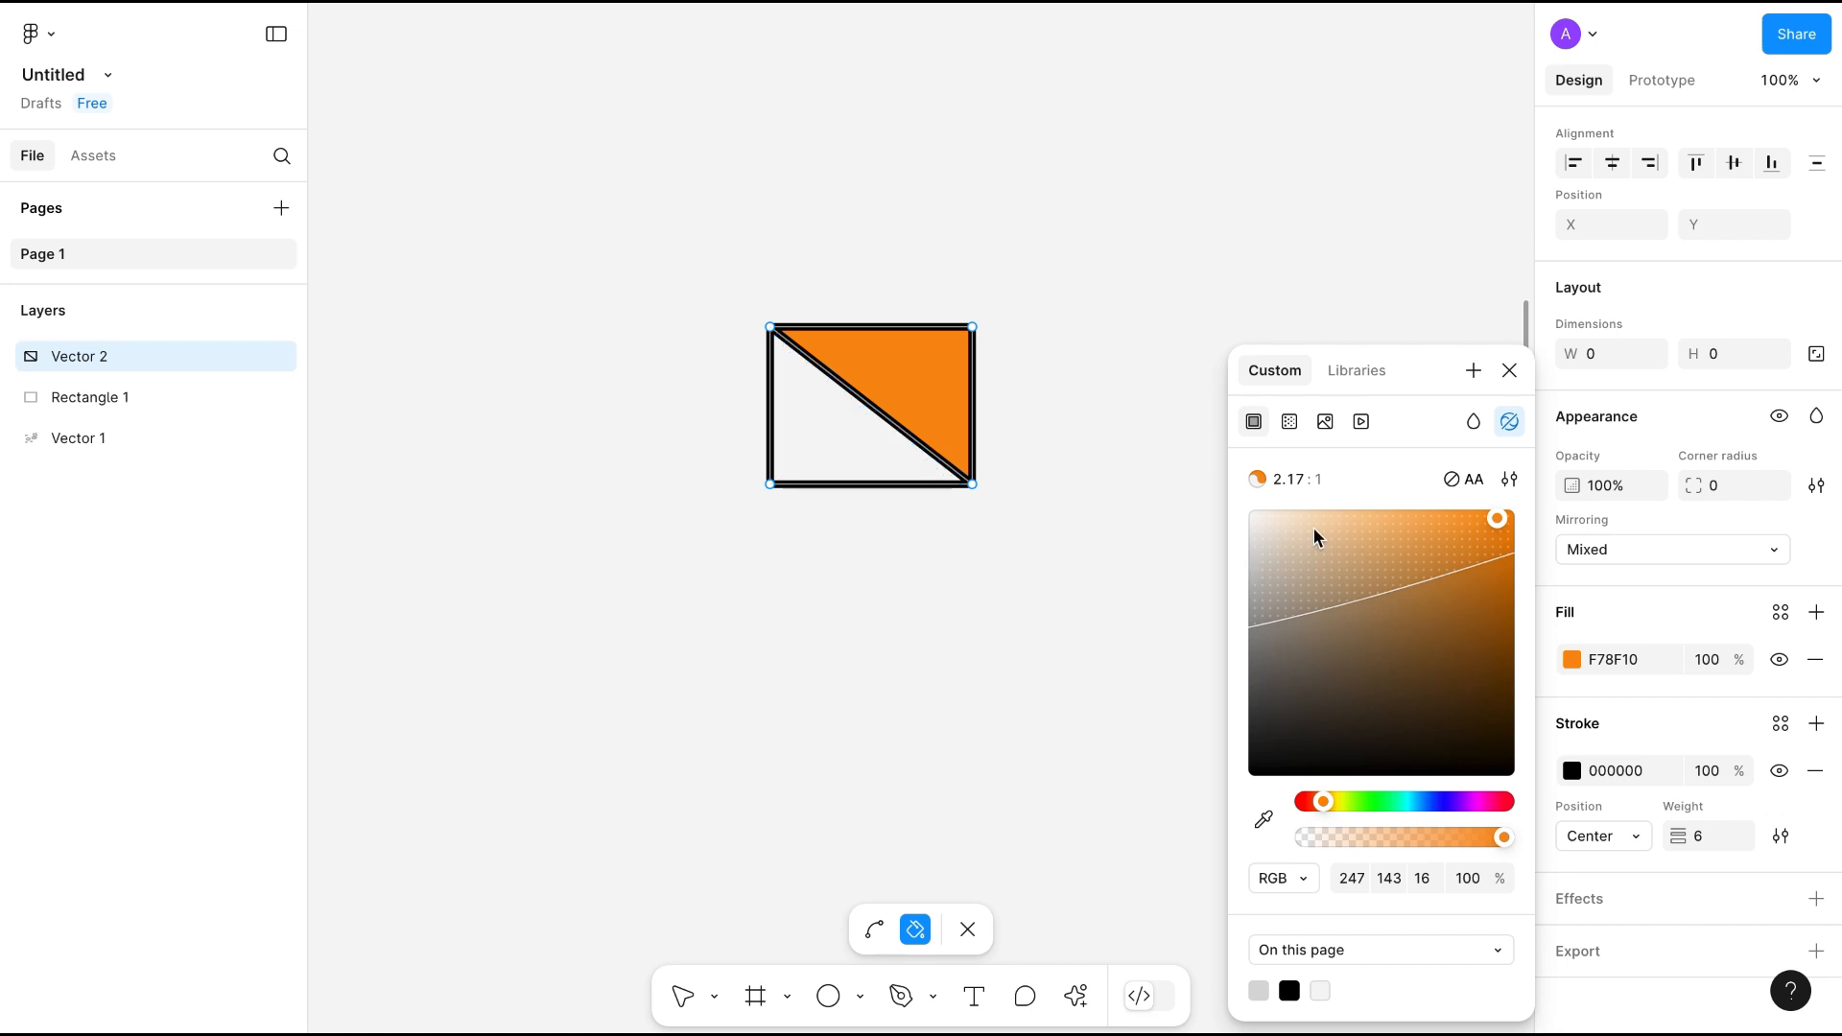
{"action": "left_click_drag", "start_coordinate": [1499, 520], "coordinate": [1460, 510]}
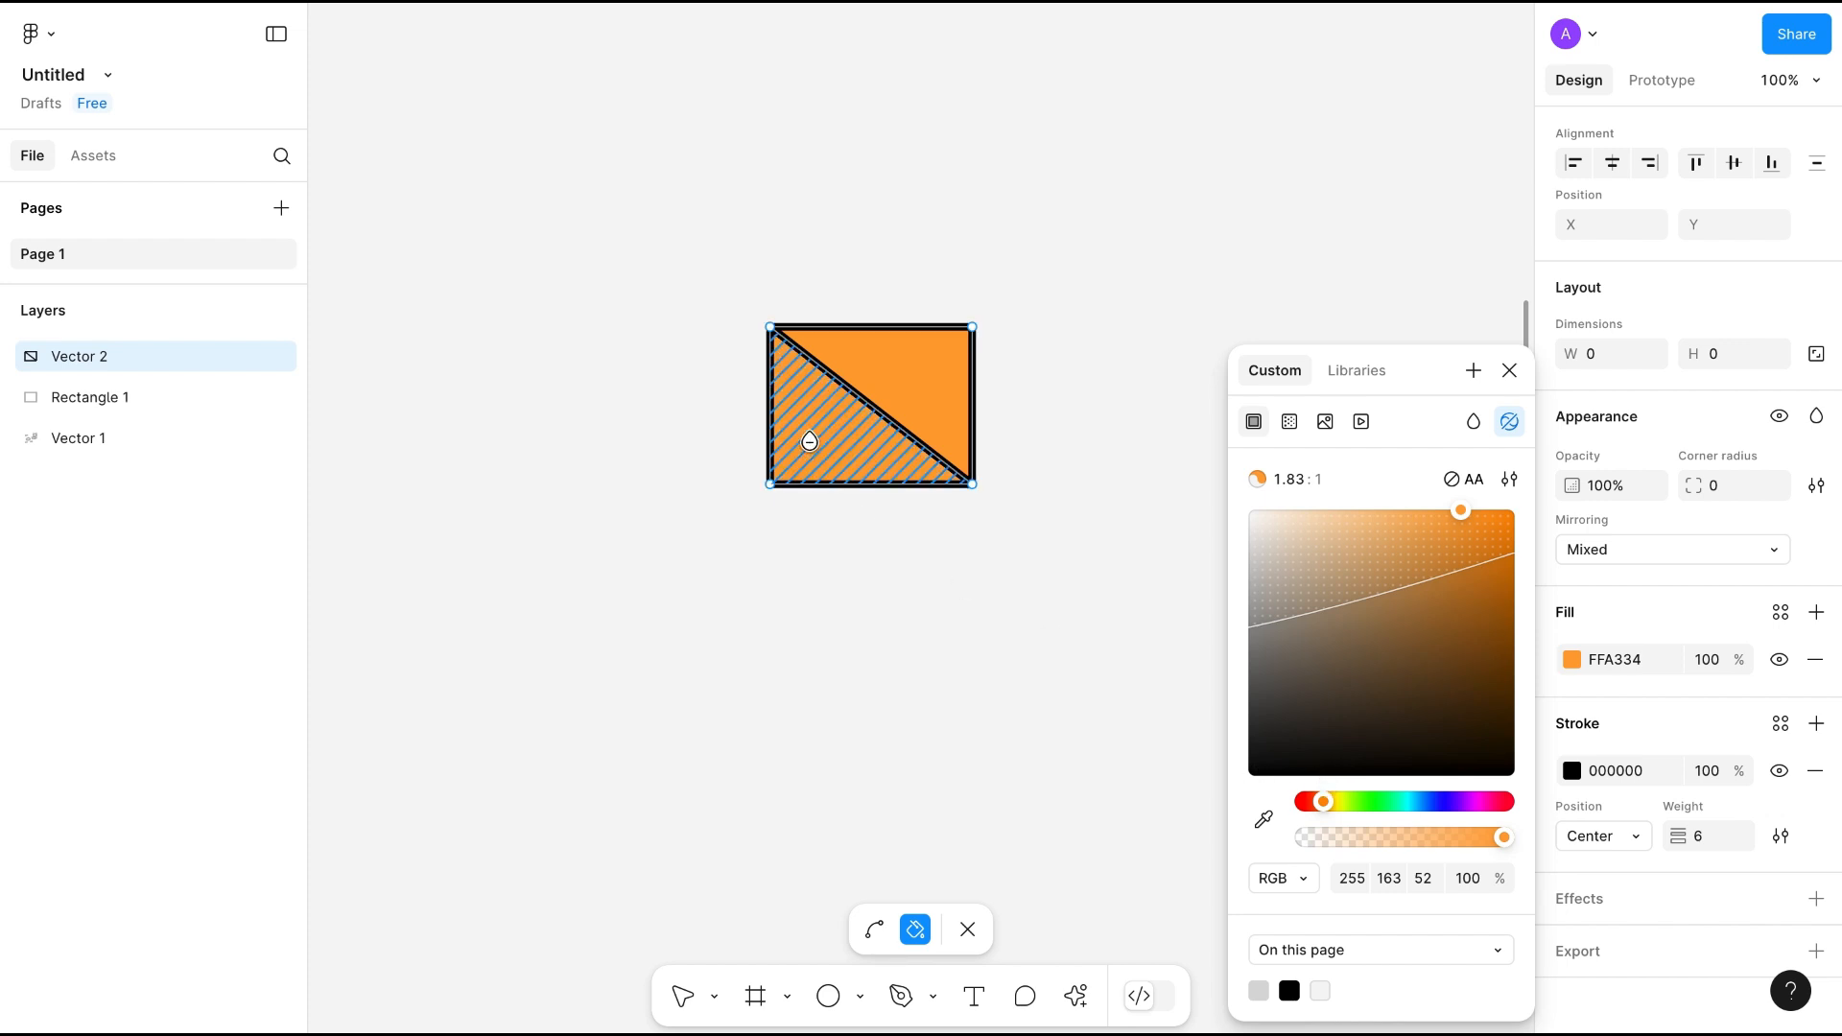
Change the lower-left triangle's fill to lime green D0FF34 and leave vector editing.
{"action": "left_click_drag", "start_coordinate": [1321, 803], "coordinate": [1321, 803]}
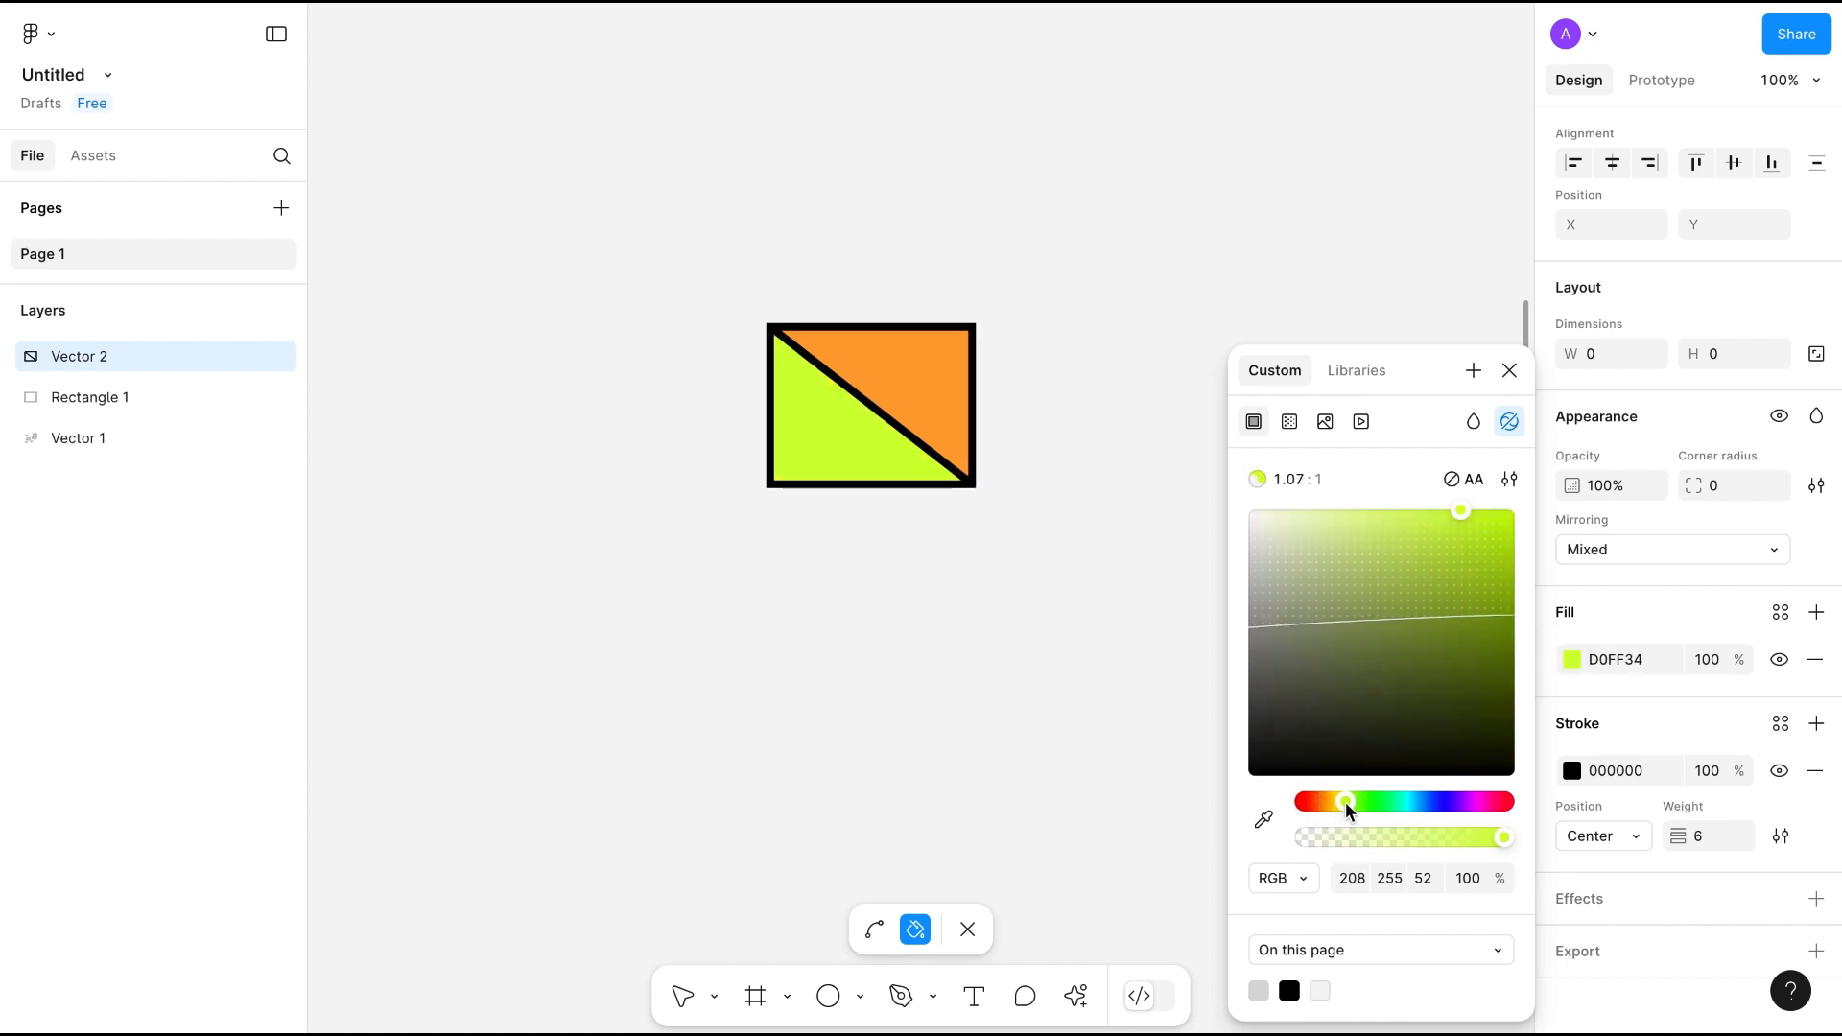
{"action": "left_click", "coordinate": [1509, 371]}
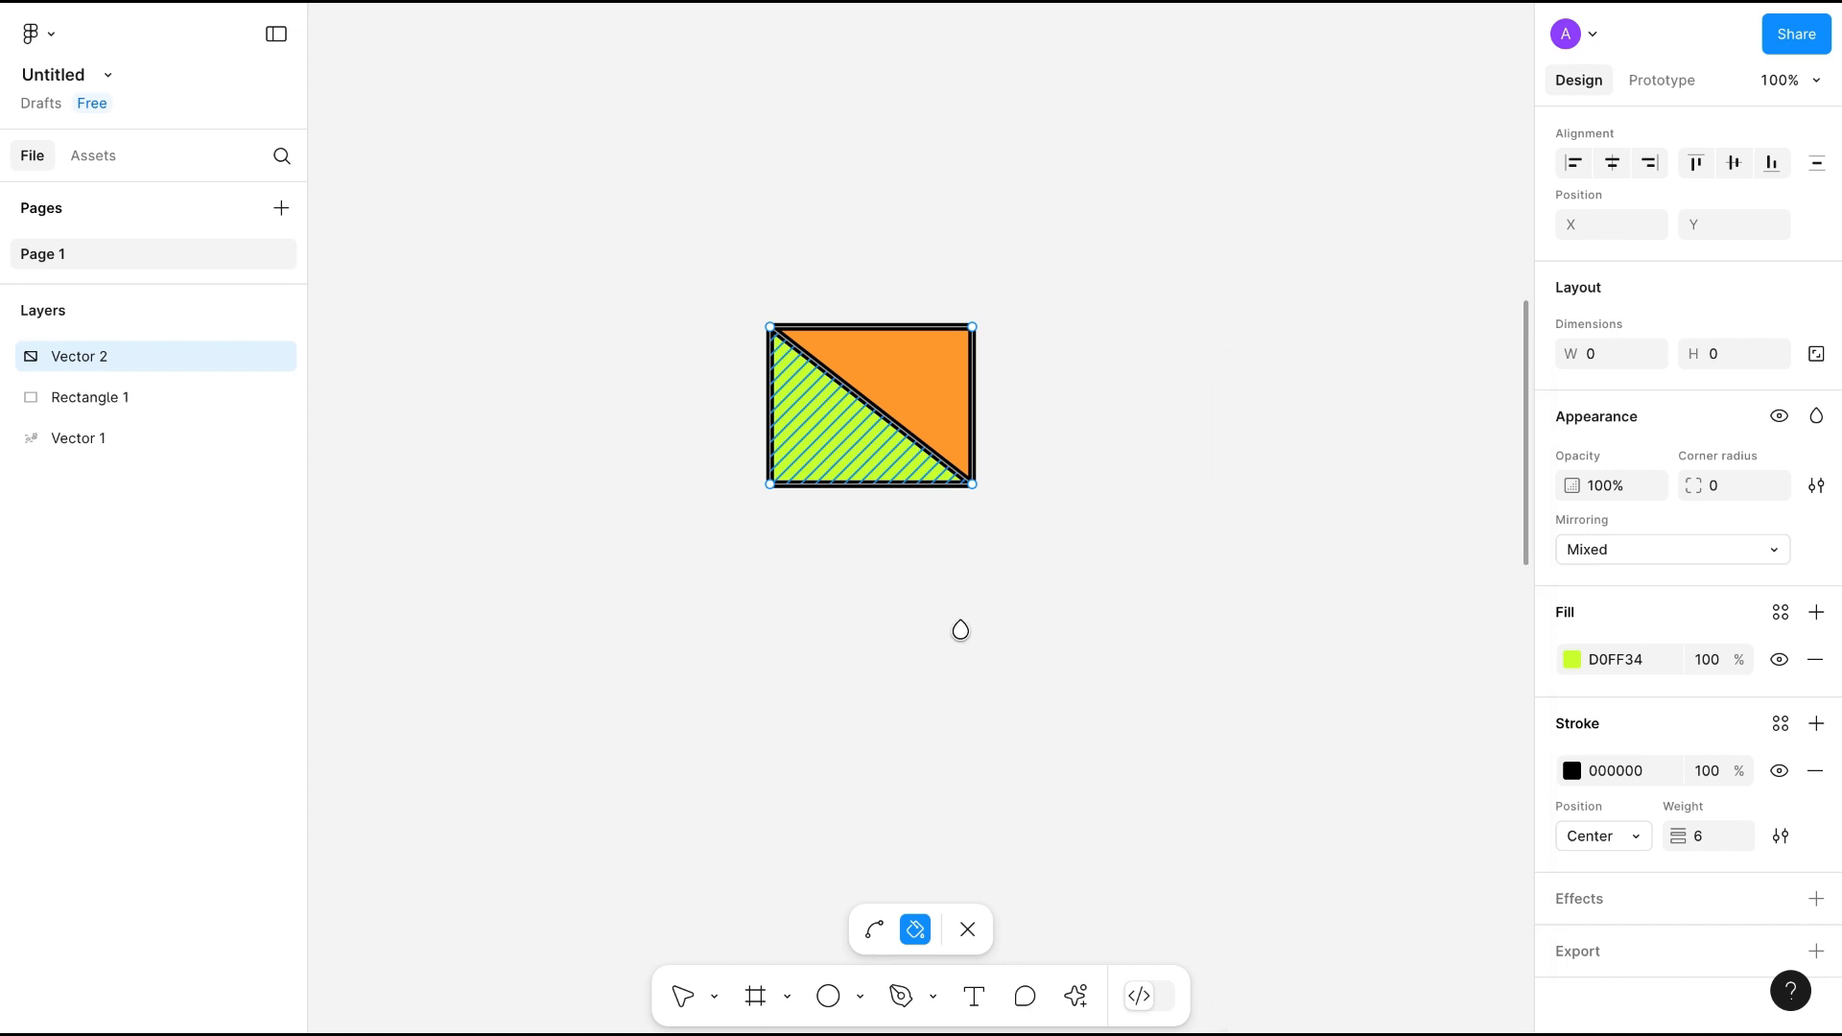
{"action": "scroll", "coordinate": [960, 629], "scroll_direction": "down", "scroll_amount": 3}
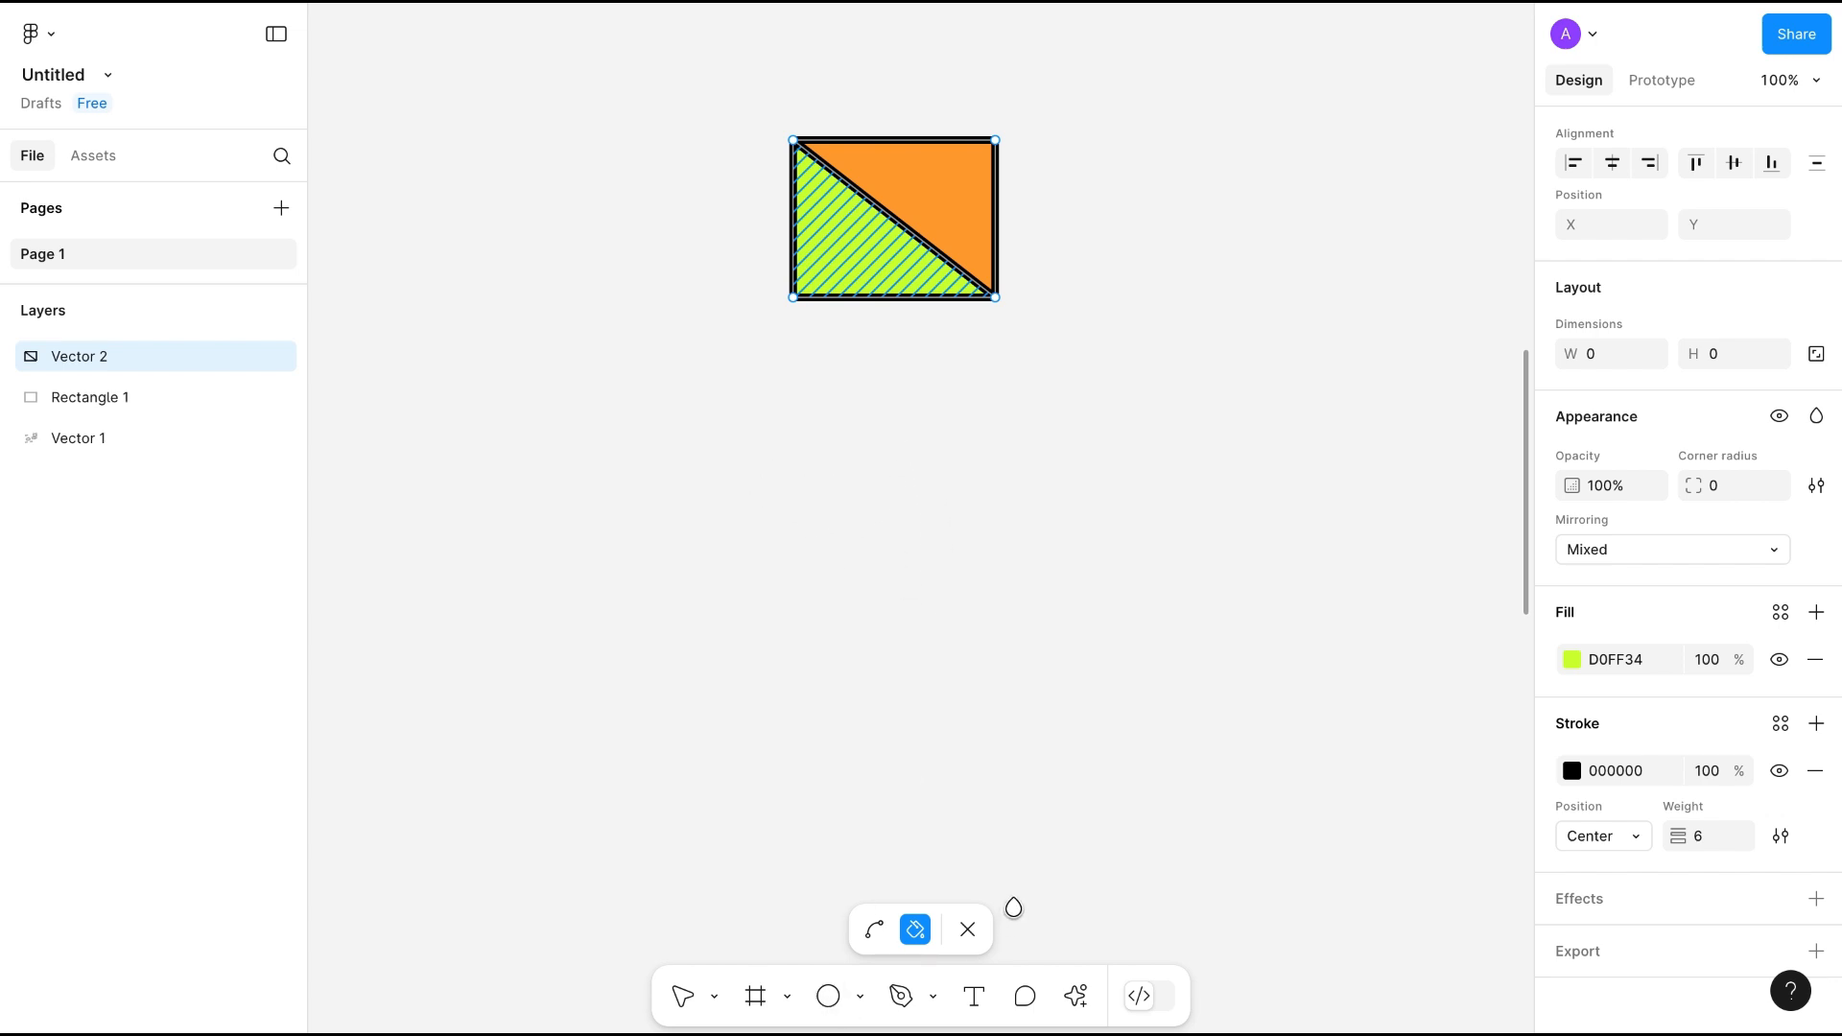
{"action": "left_click", "coordinate": [967, 929]}
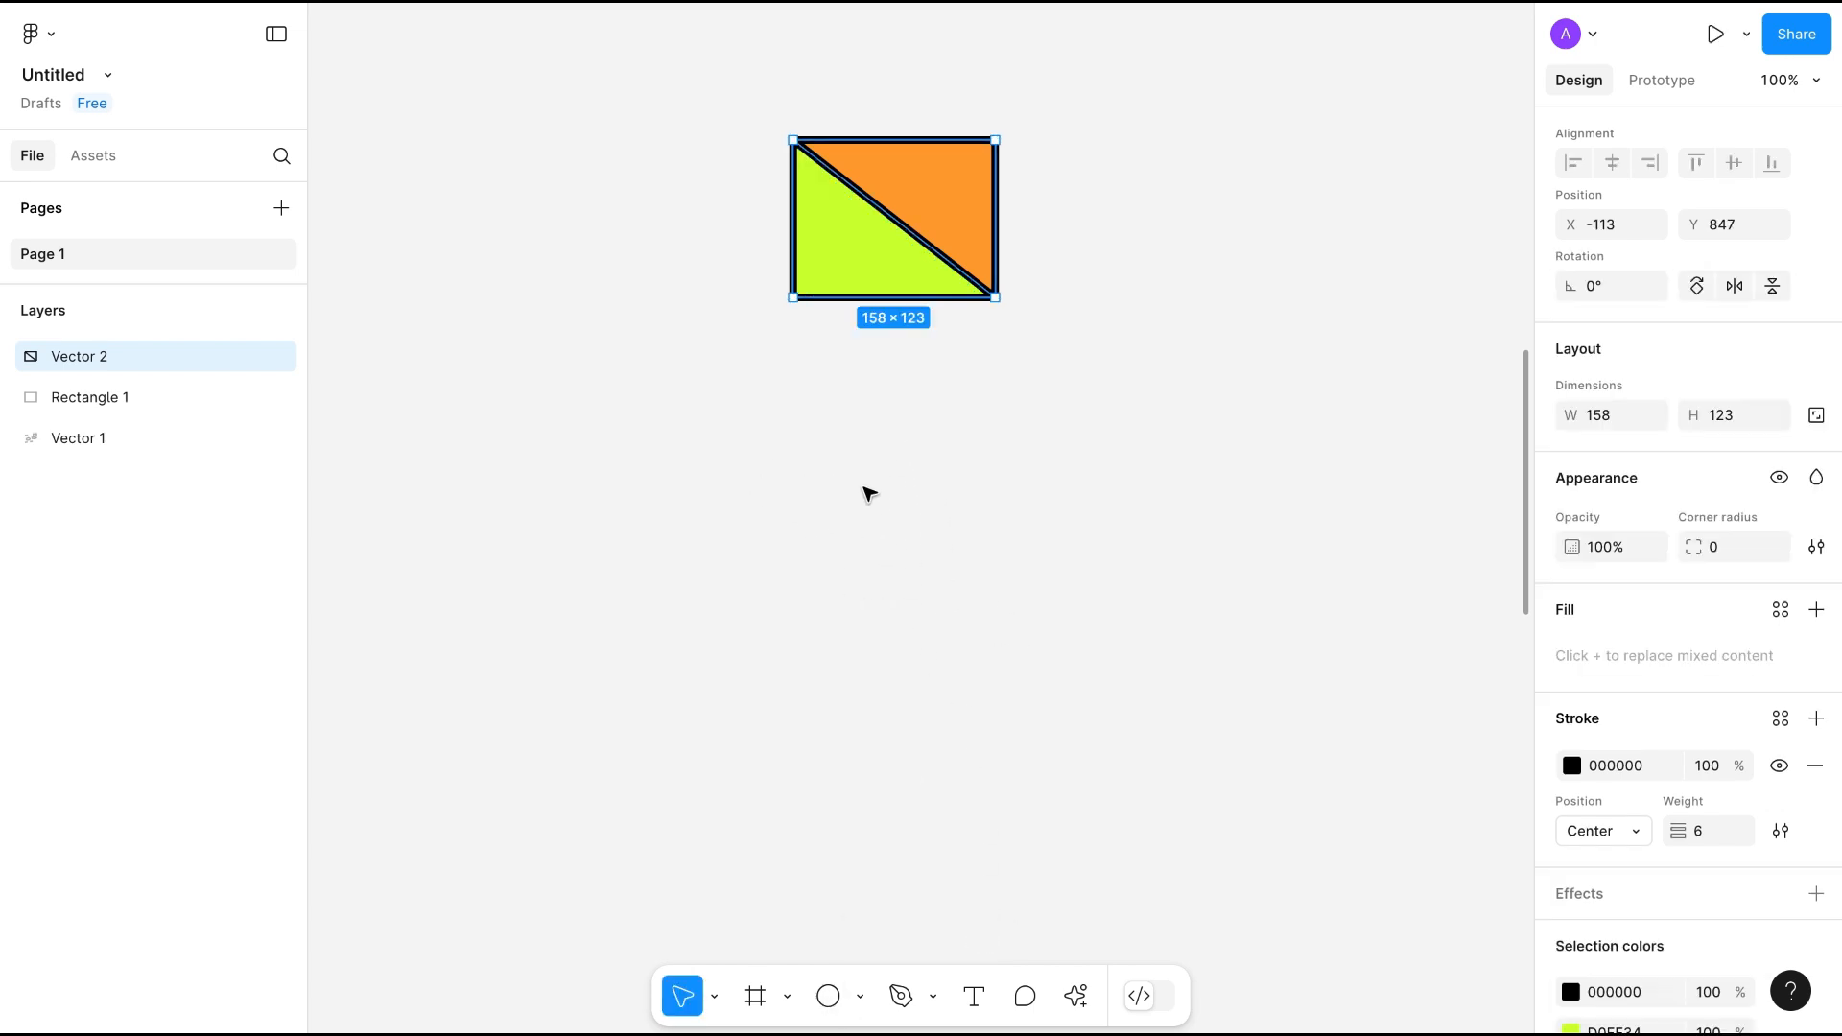
Draw a closed five-sided shape with straight edges below the two-coloured rectangle using the Pen tool.
{"action": "key", "text": "p"}
{"action": "left_click", "coordinate": [759, 455]}
{"action": "left_click", "coordinate": [1041, 444]}
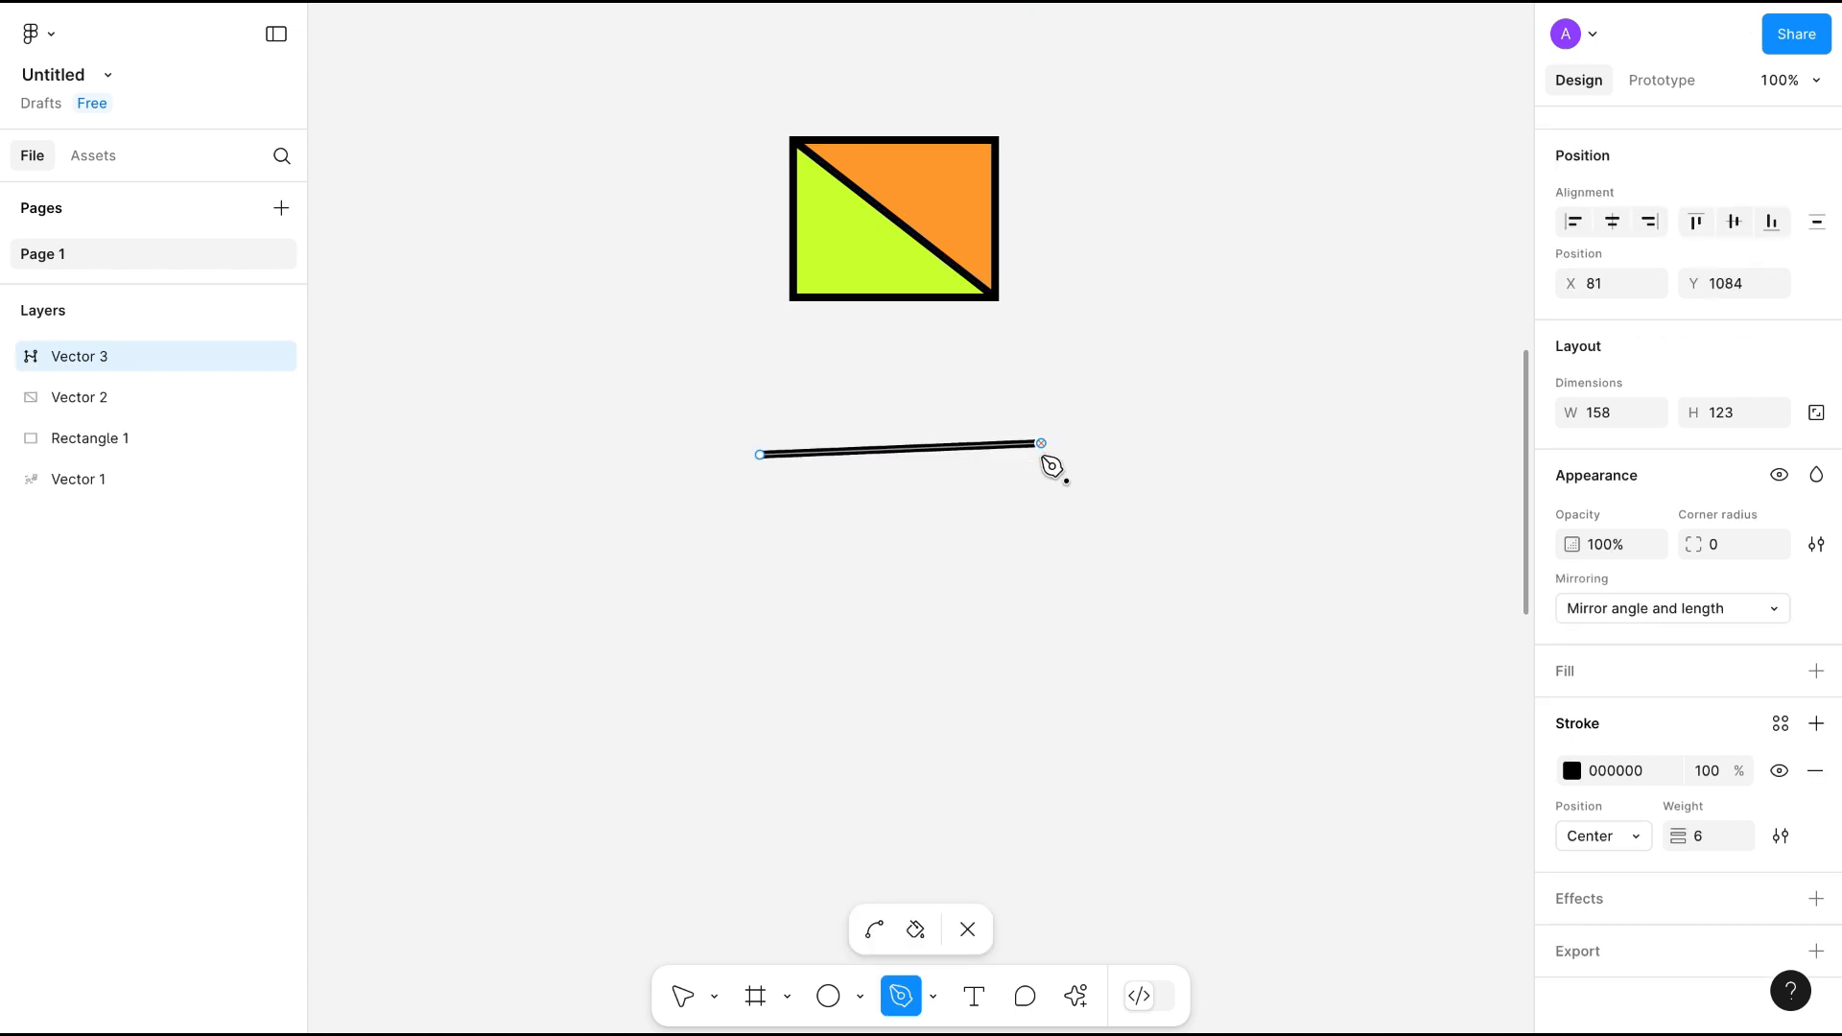
{"action": "left_click", "coordinate": [1058, 596]}
{"action": "left_click", "coordinate": [904, 670]}
{"action": "left_click", "coordinate": [710, 628]}
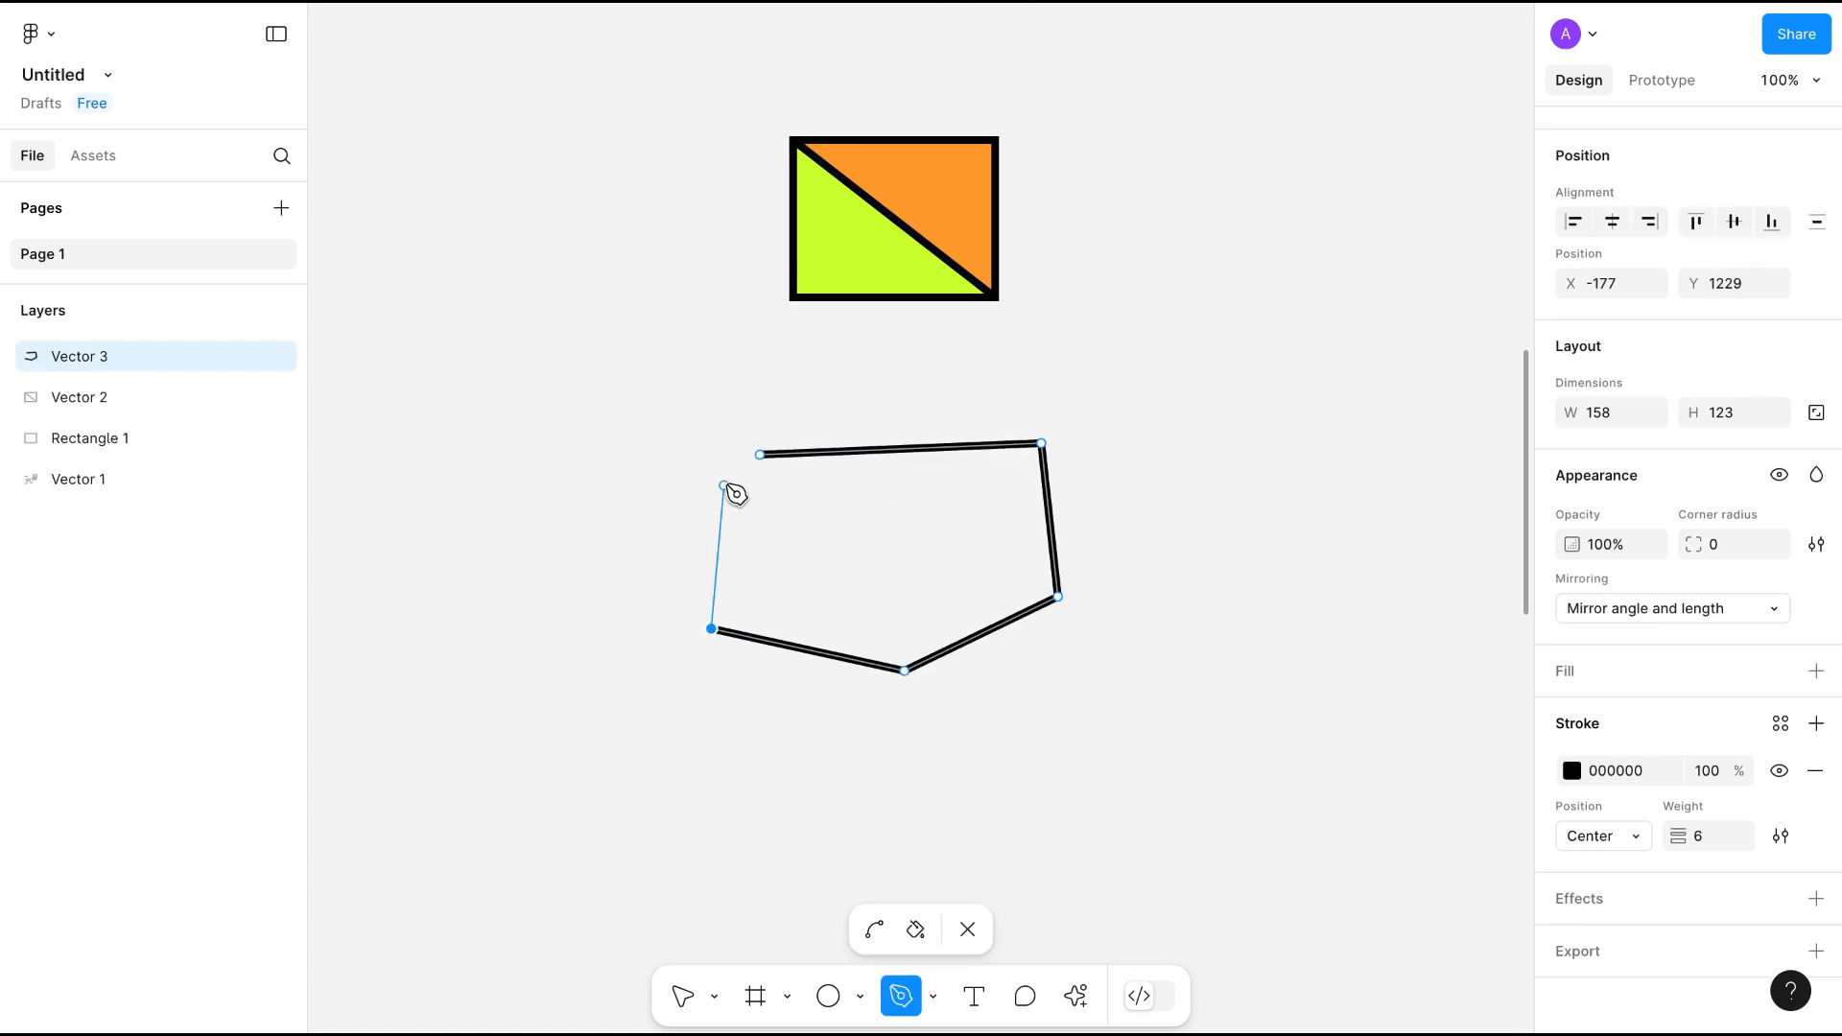
{"action": "left_click", "coordinate": [759, 455]}
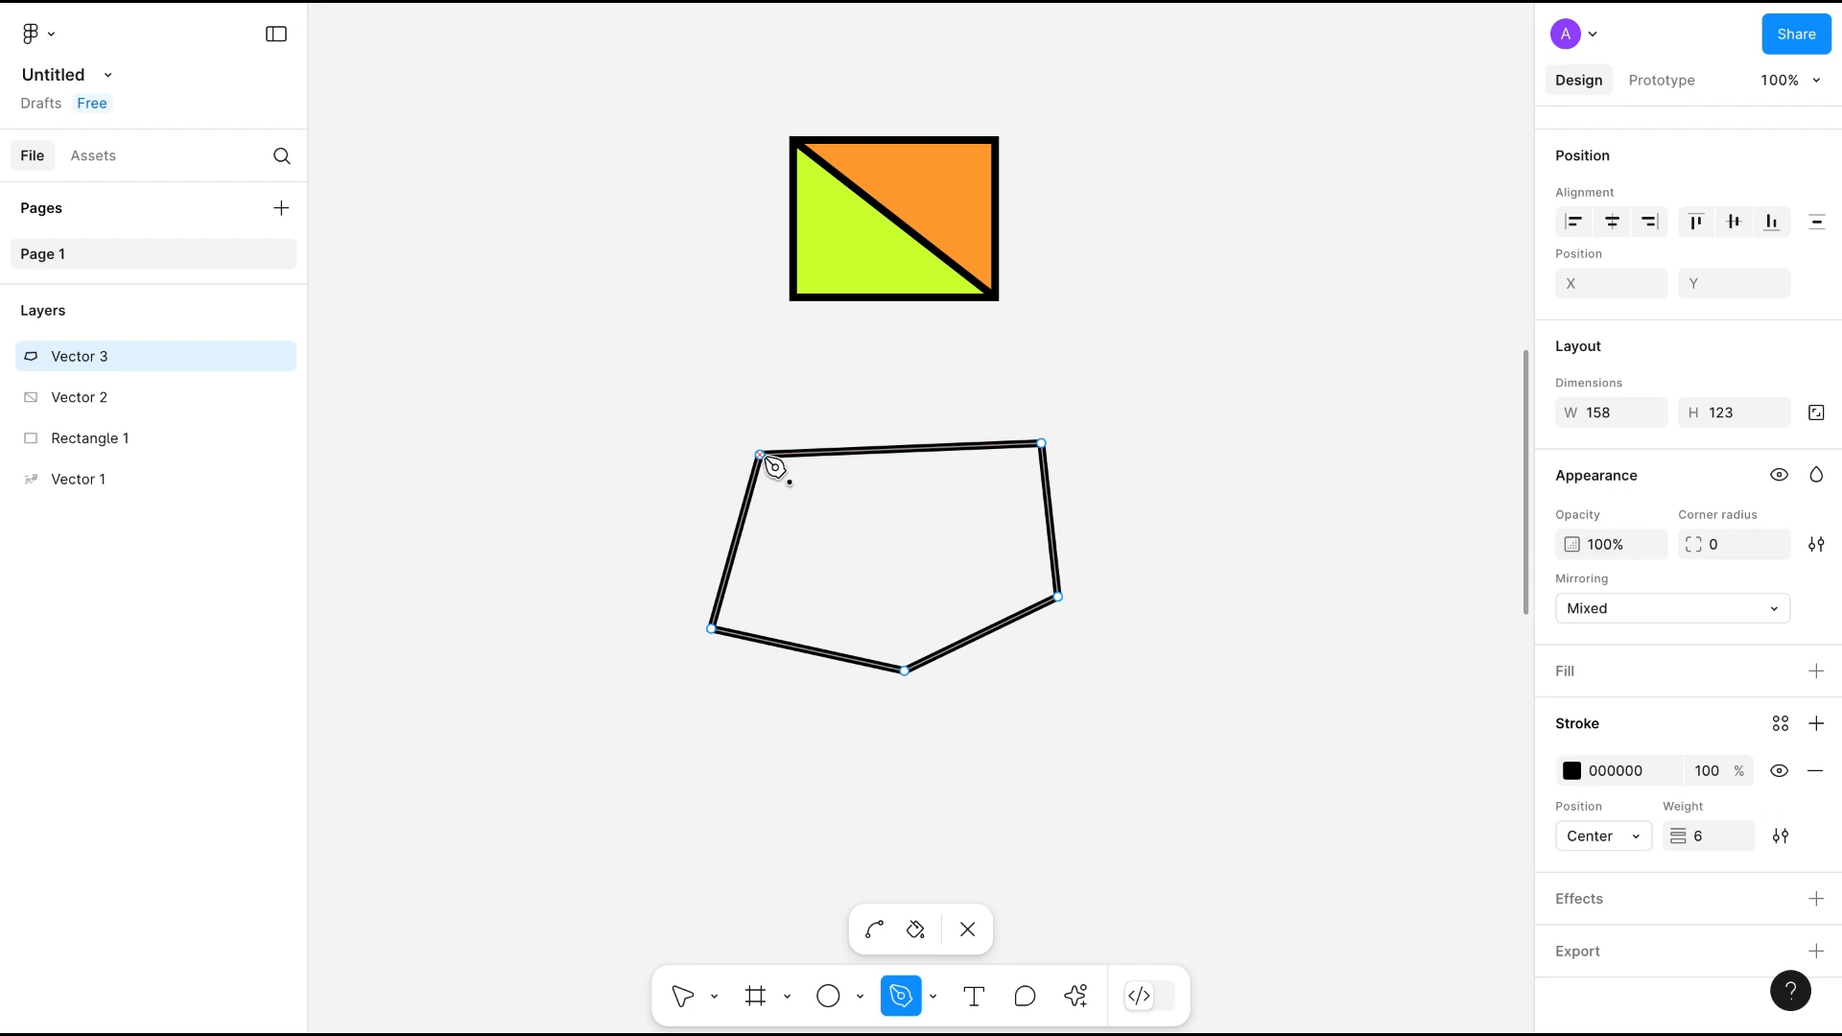
Delete the five-sided shape's upper-left corner point, undoing the first deletion before deleting the point again.
{"action": "left_click", "coordinate": [761, 457]}
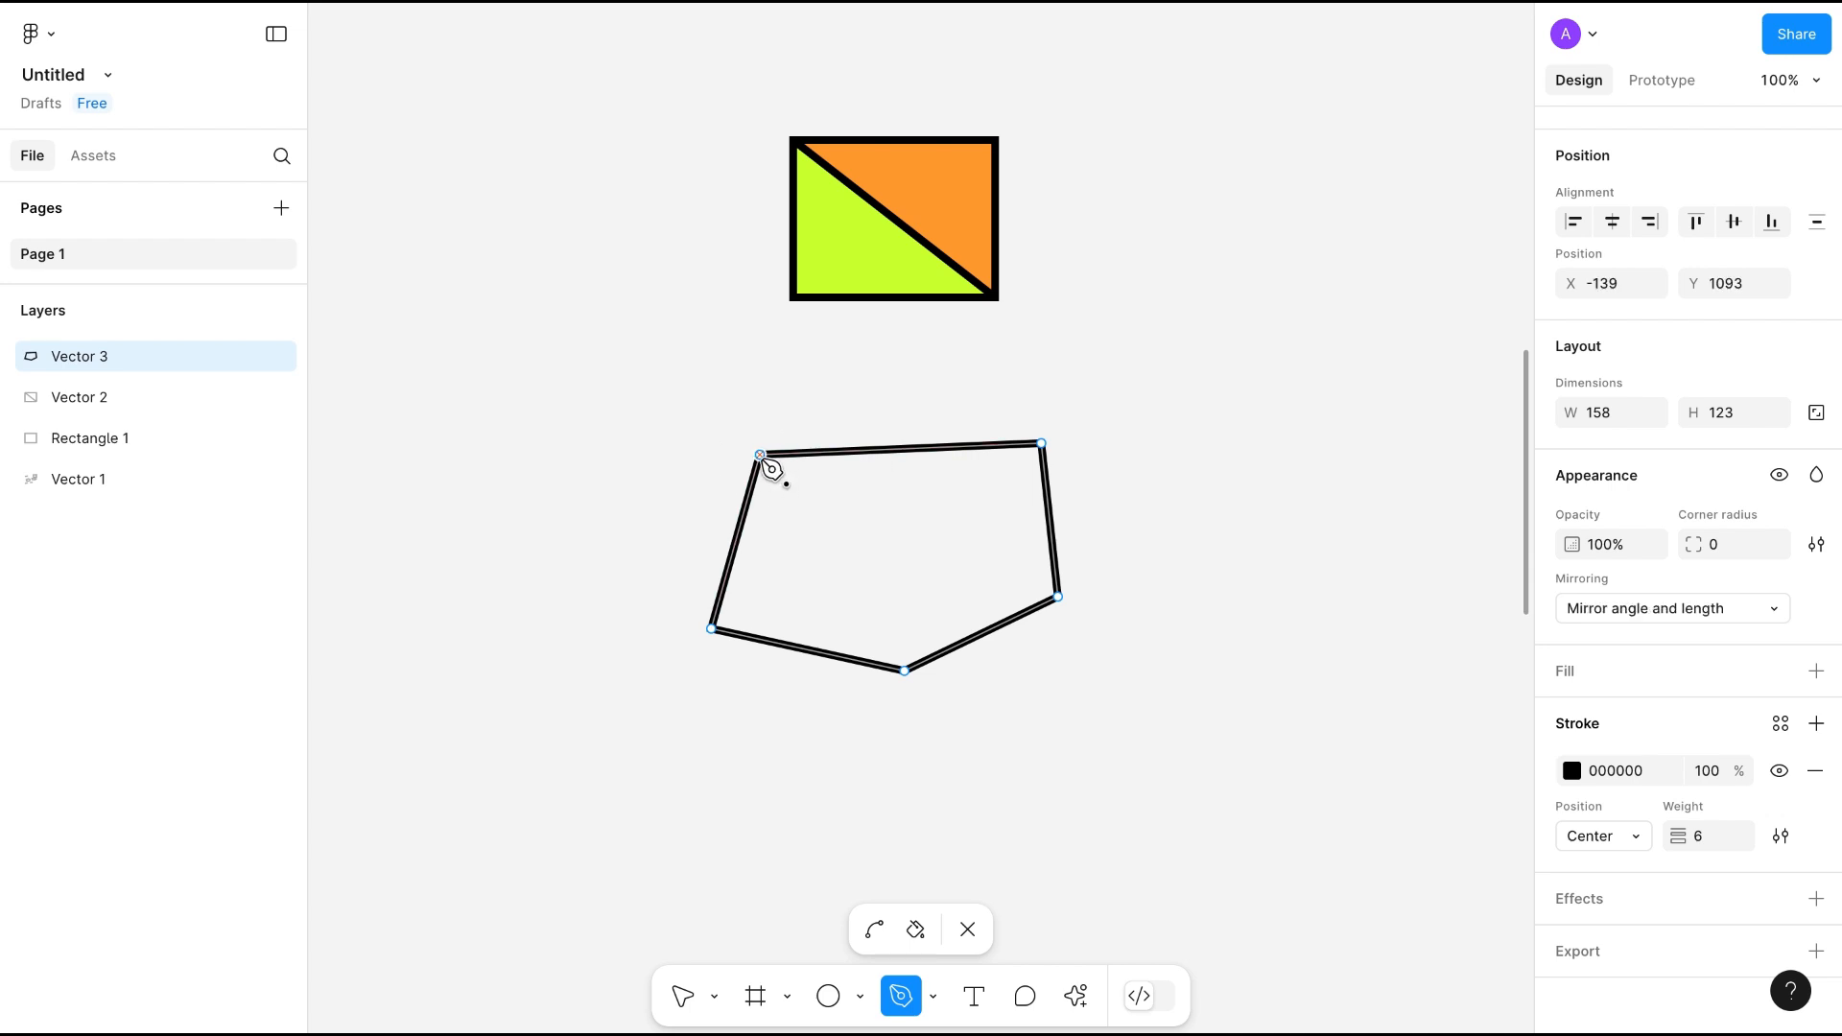
{"action": "key", "text": "Delete"}
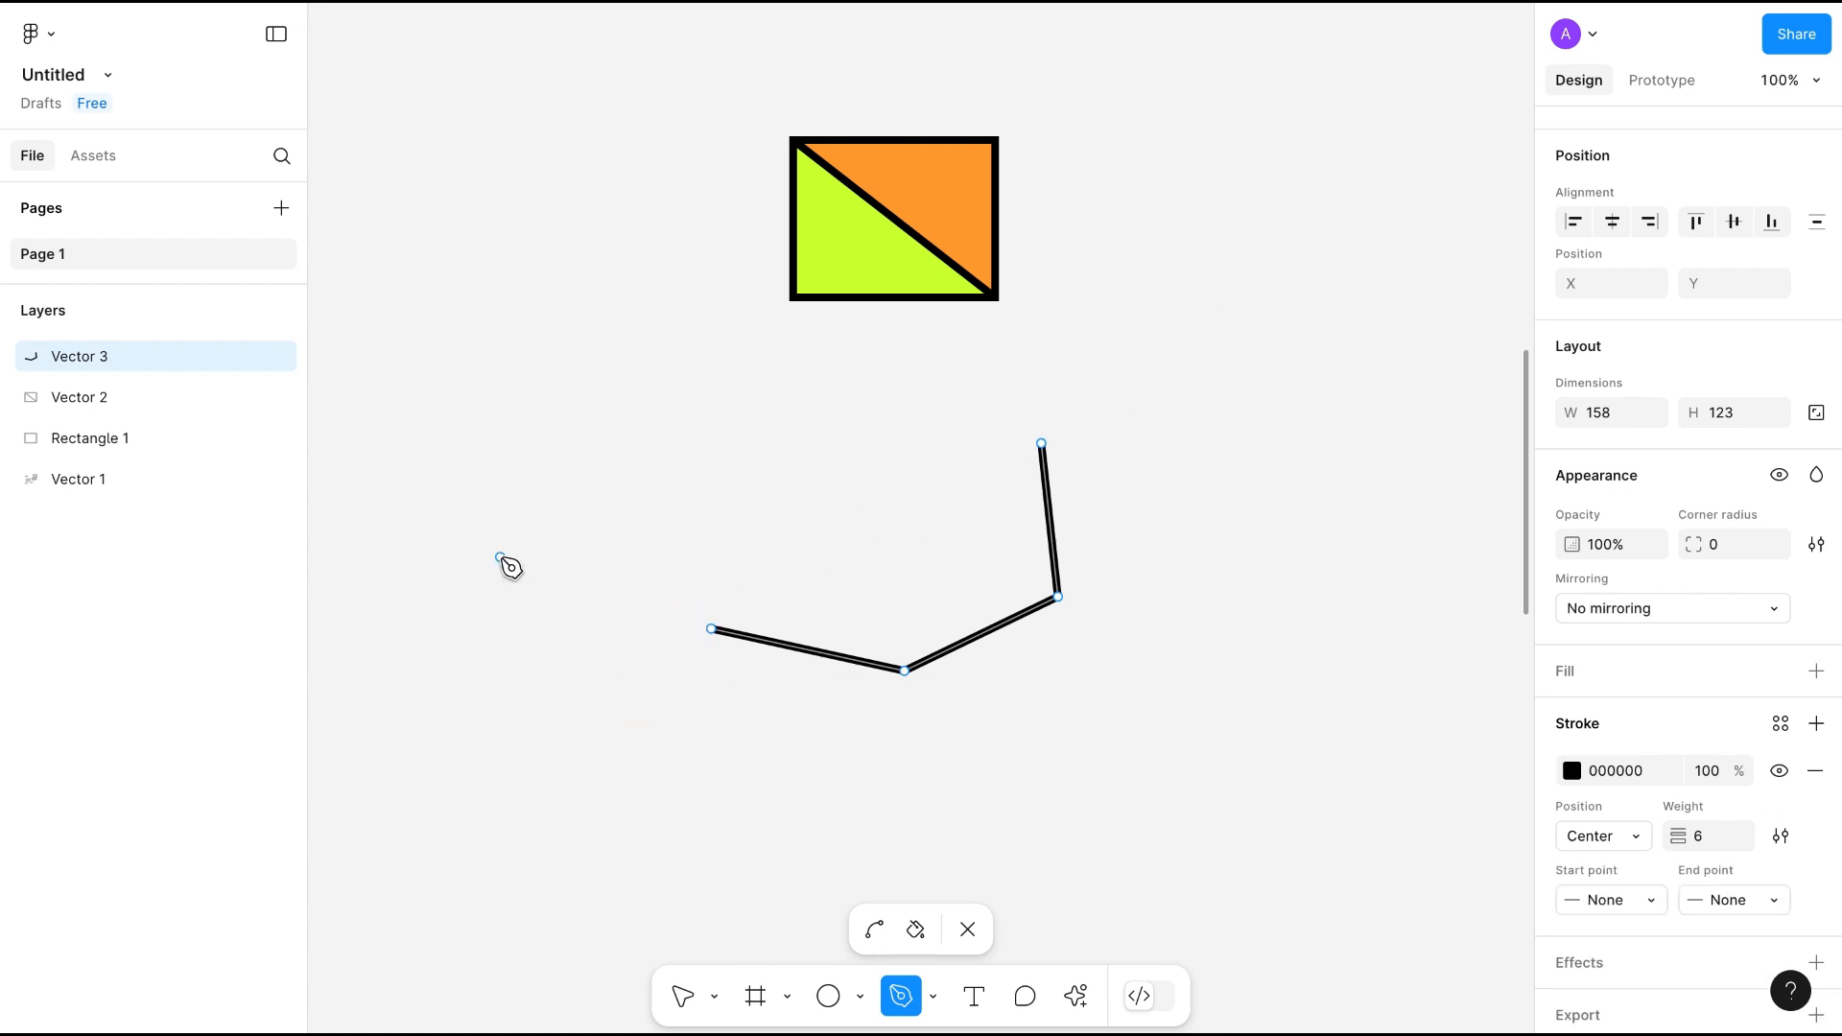
{"action": "key", "text": "ctrl+z"}
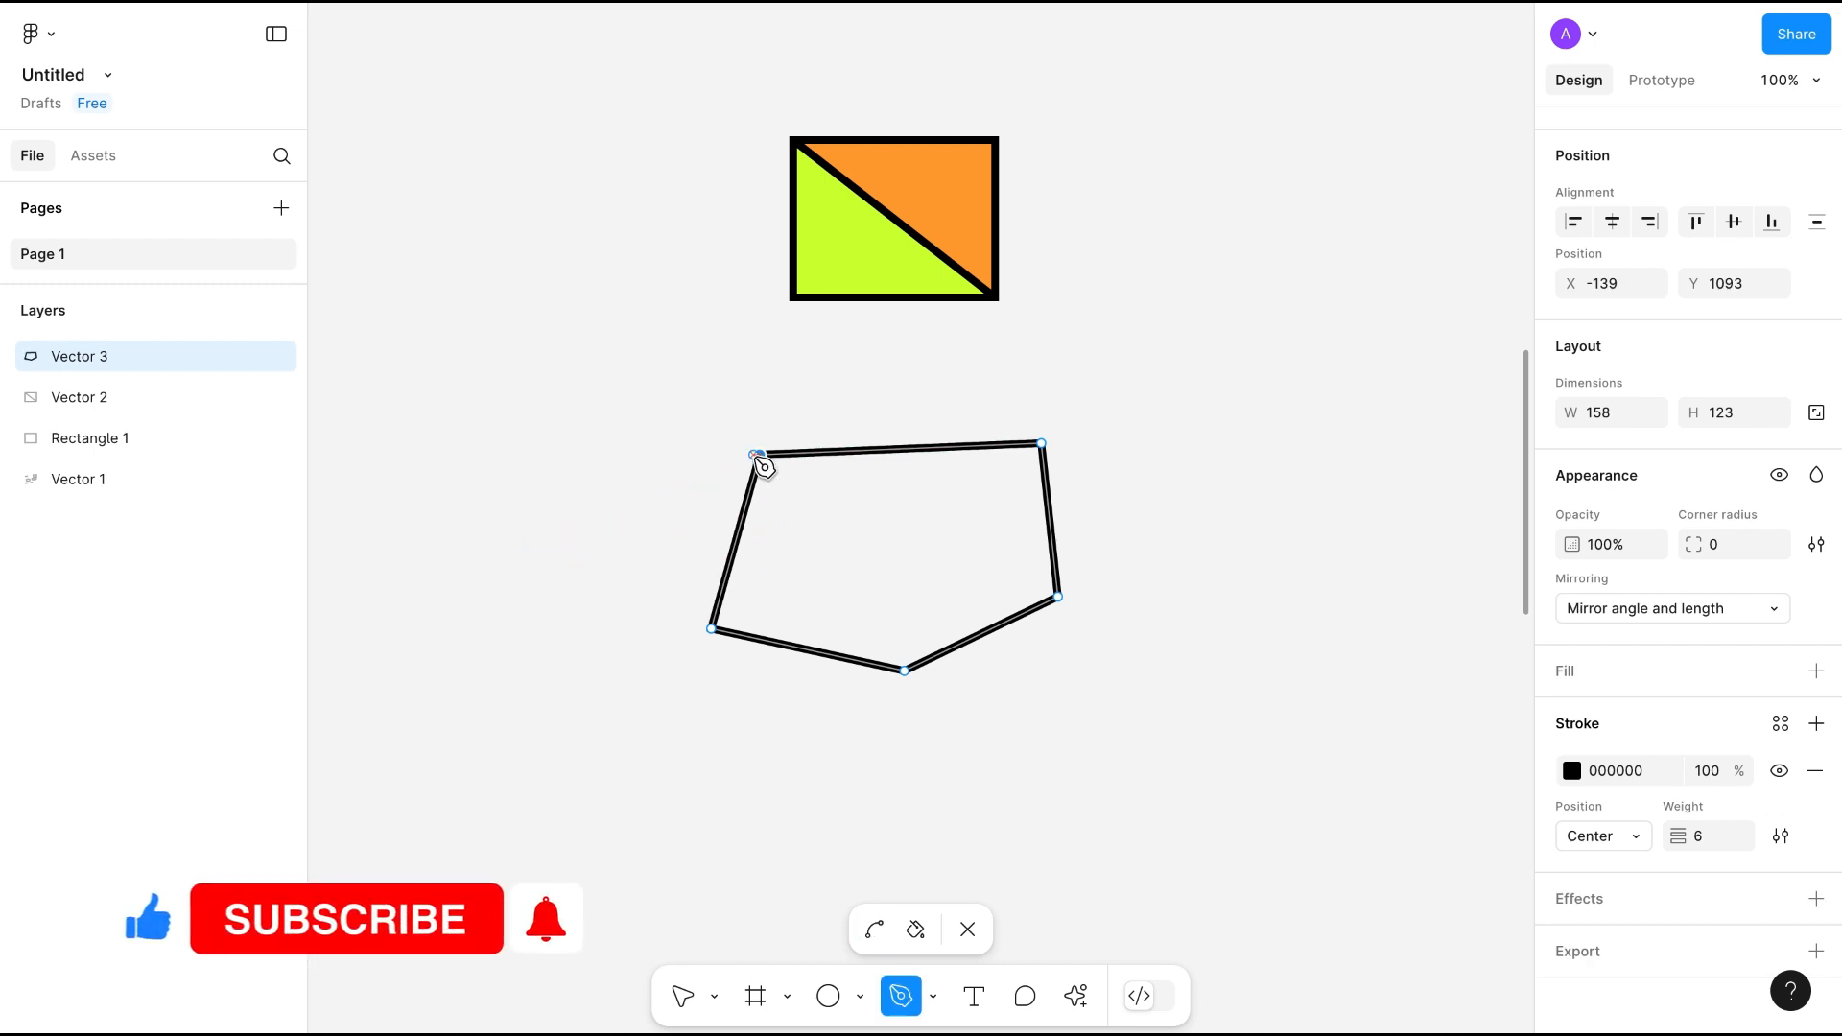
{"action": "key", "text": "Delete"}
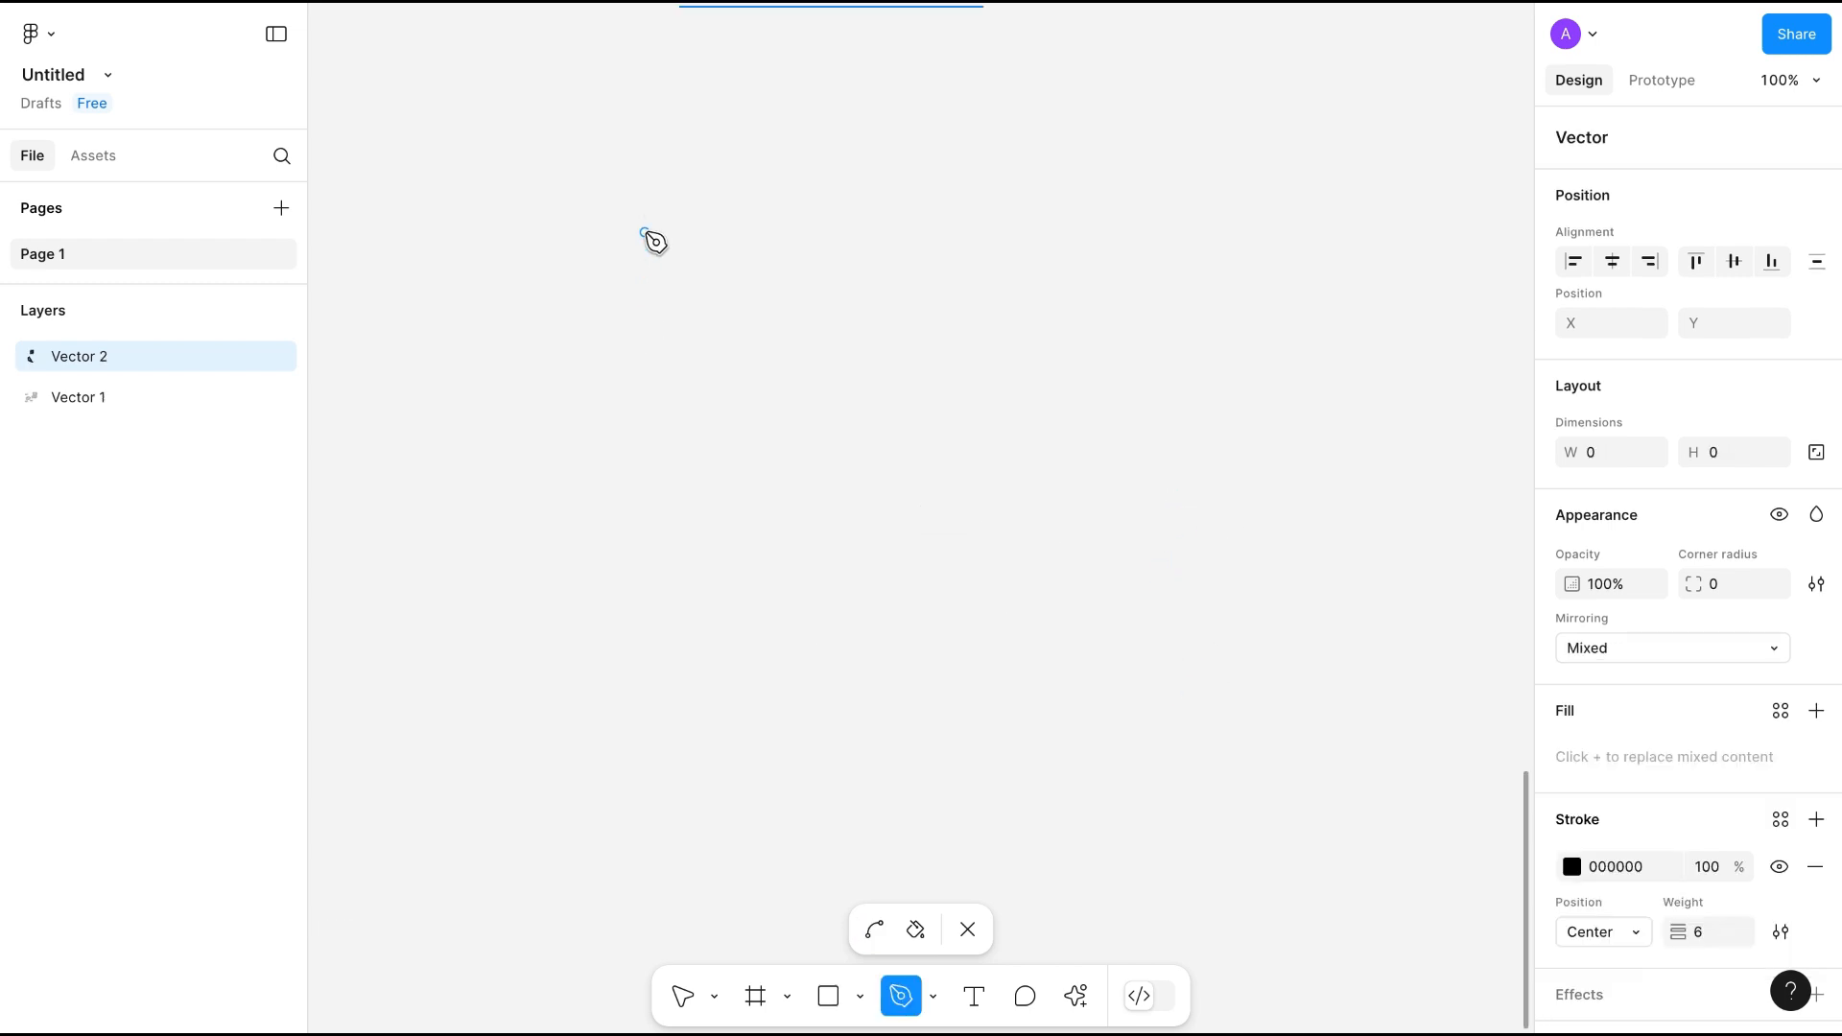
Draw two separate parallel vertical lines with the Pen tool, each about 202 long and about 79 apart.
{"action": "left_click", "coordinate": [645, 232]}
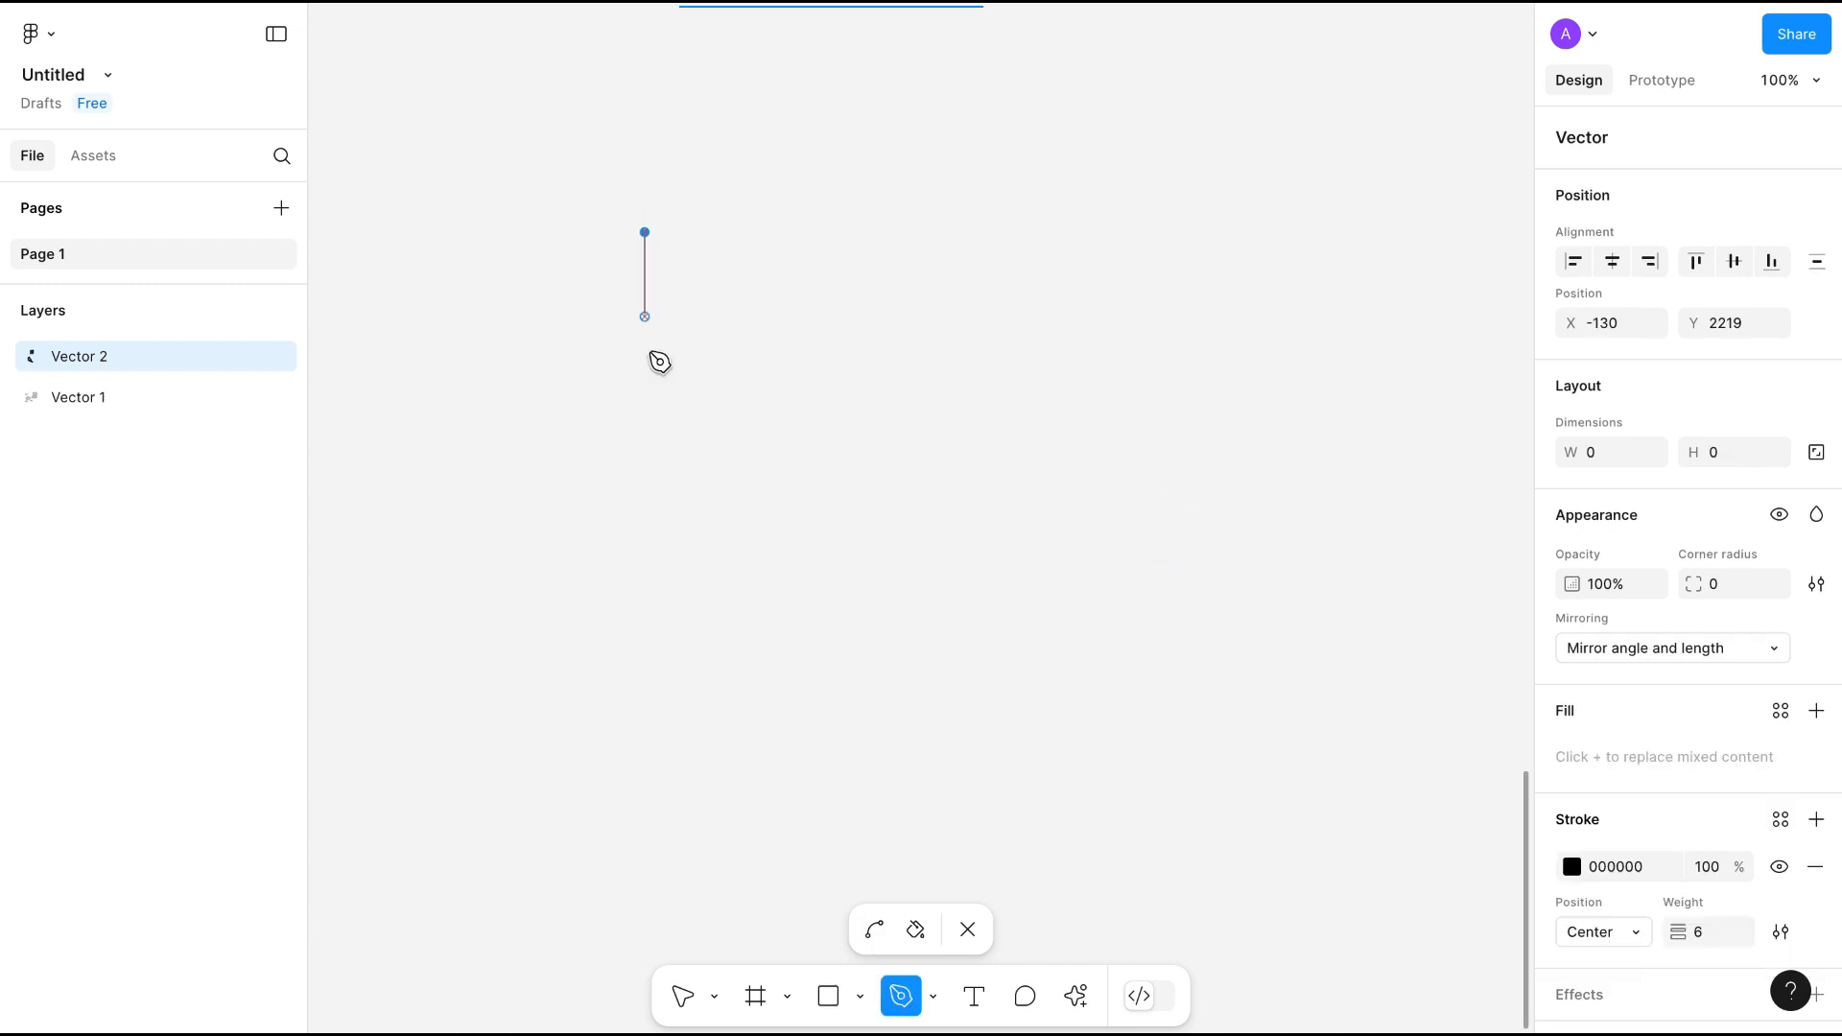
{"action": "left_click", "coordinate": [645, 490]}
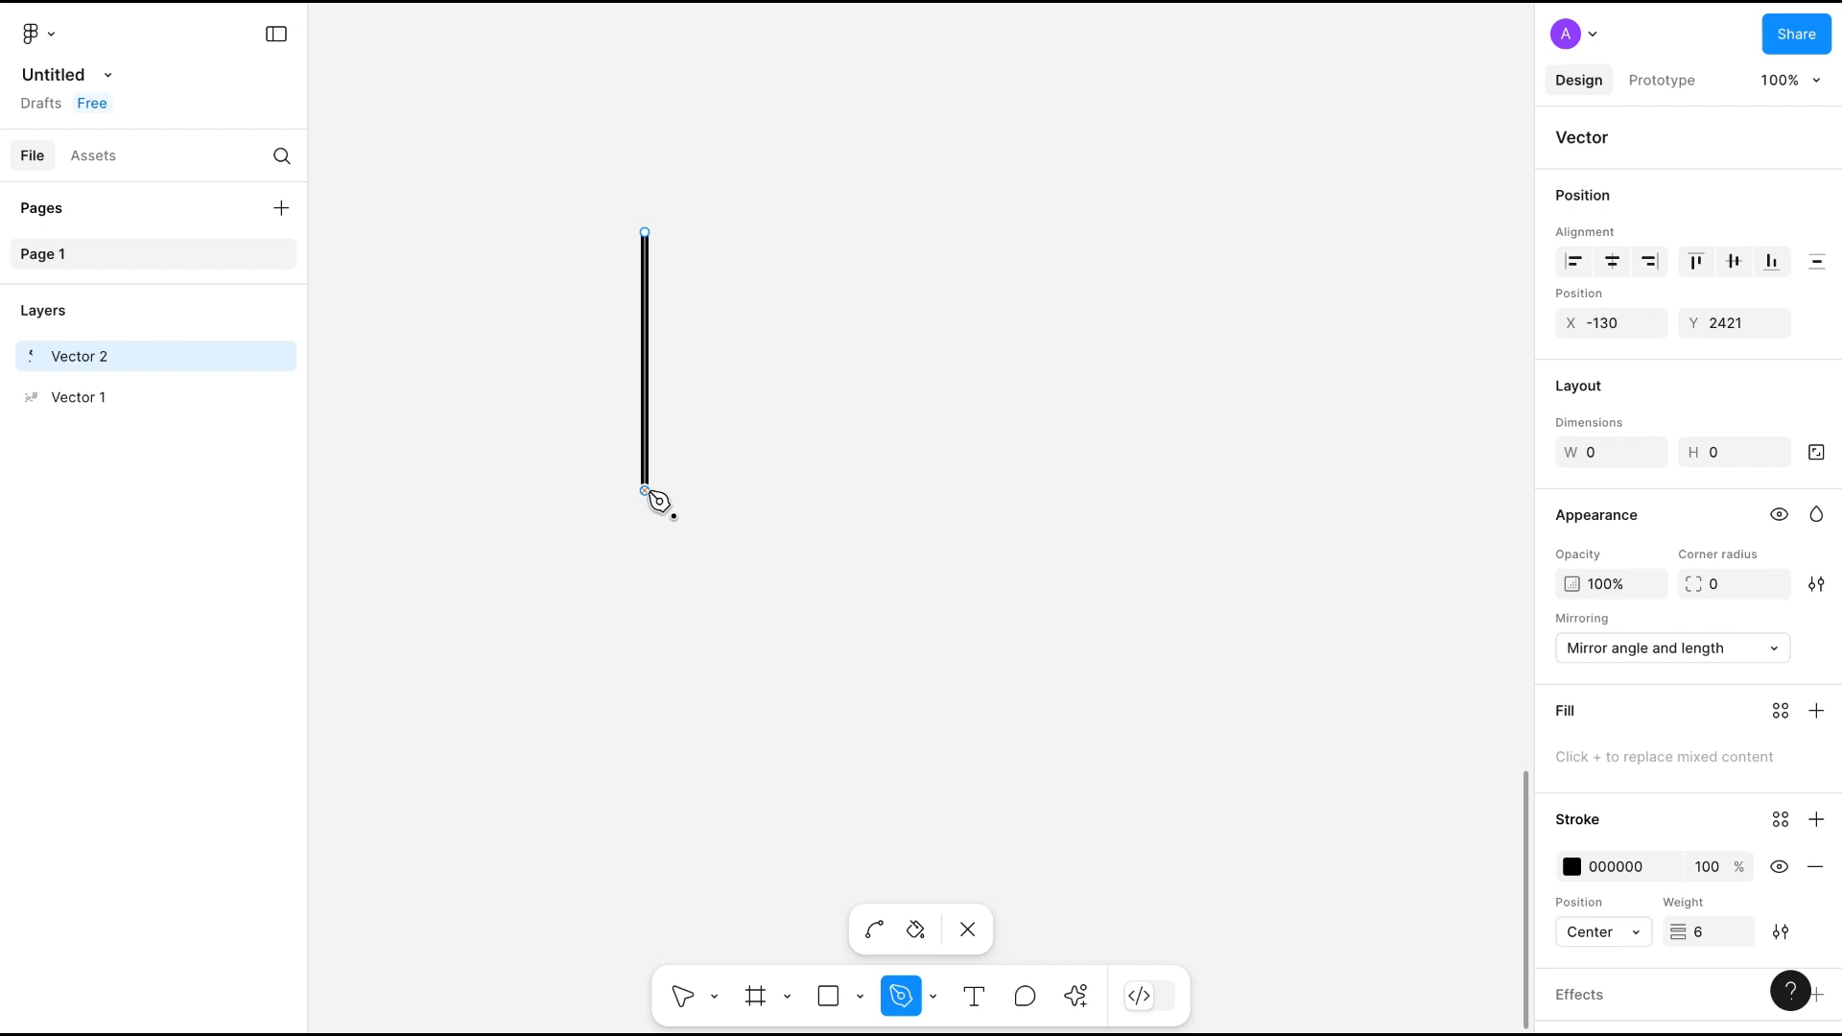
{"action": "left_click", "coordinate": [746, 232]}
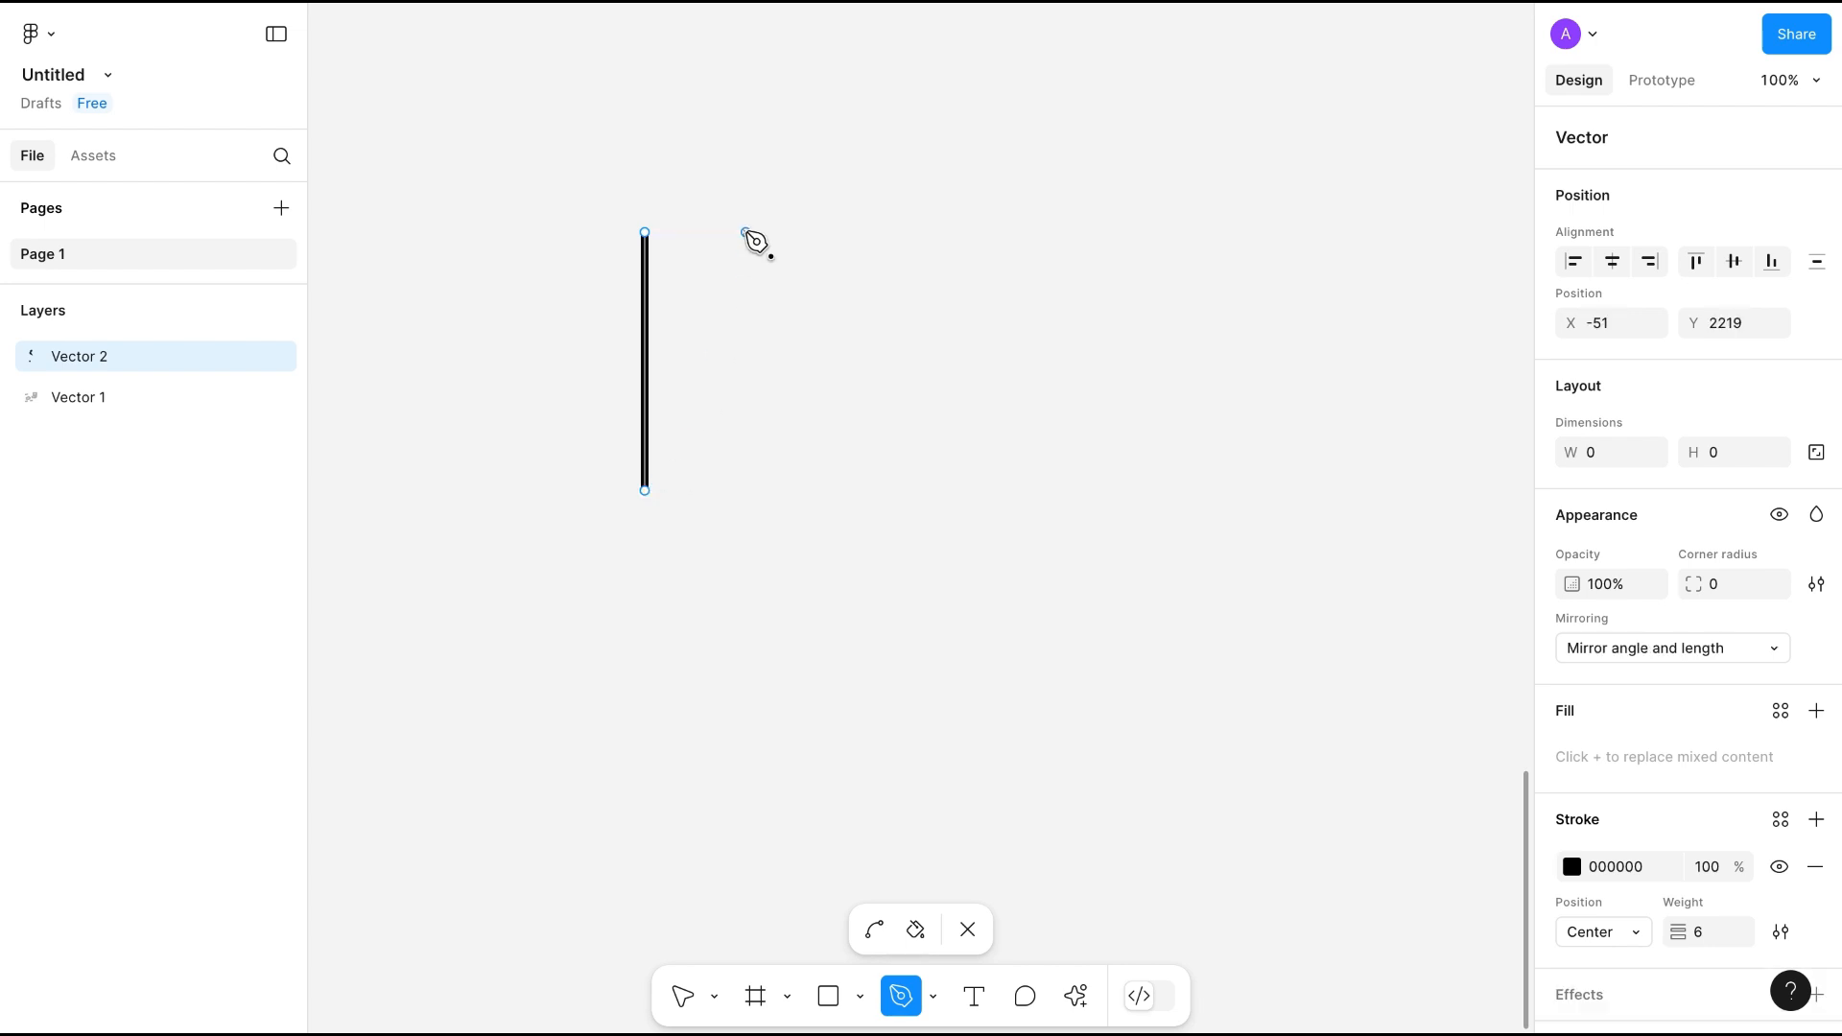
{"action": "left_click", "coordinate": [746, 490]}
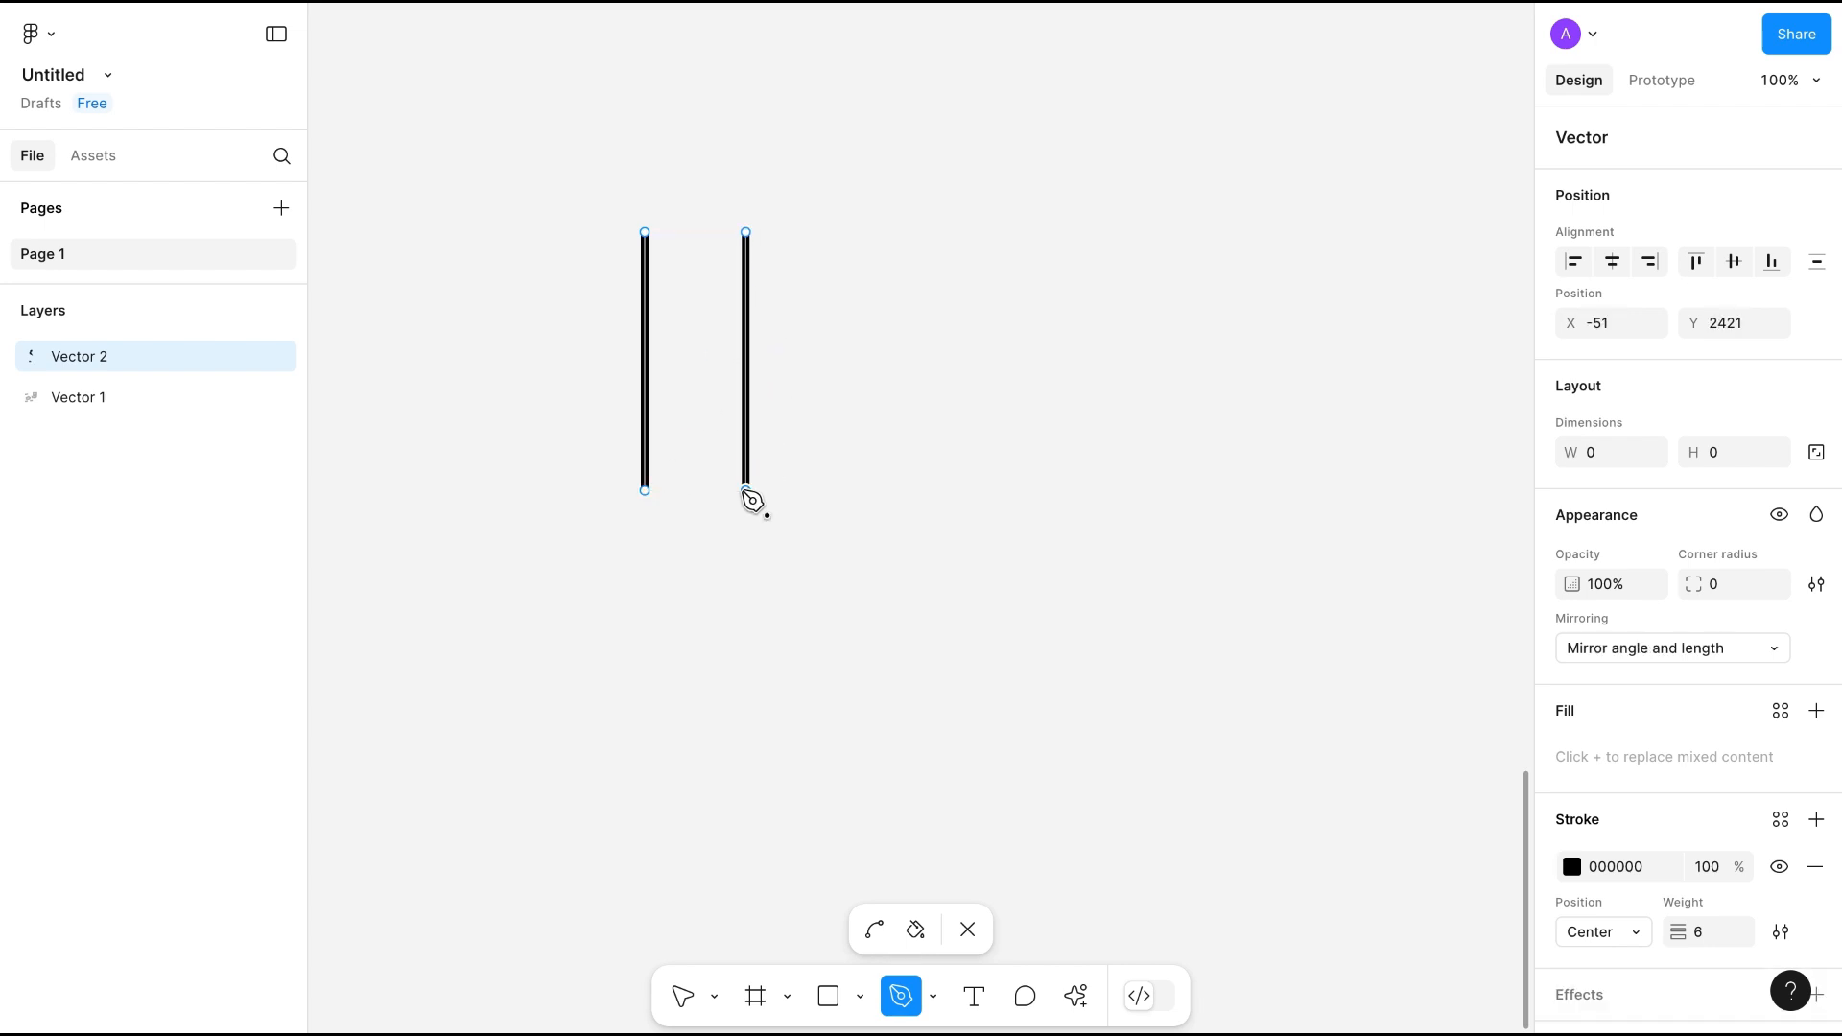
{"action": "key", "text": "Escape"}
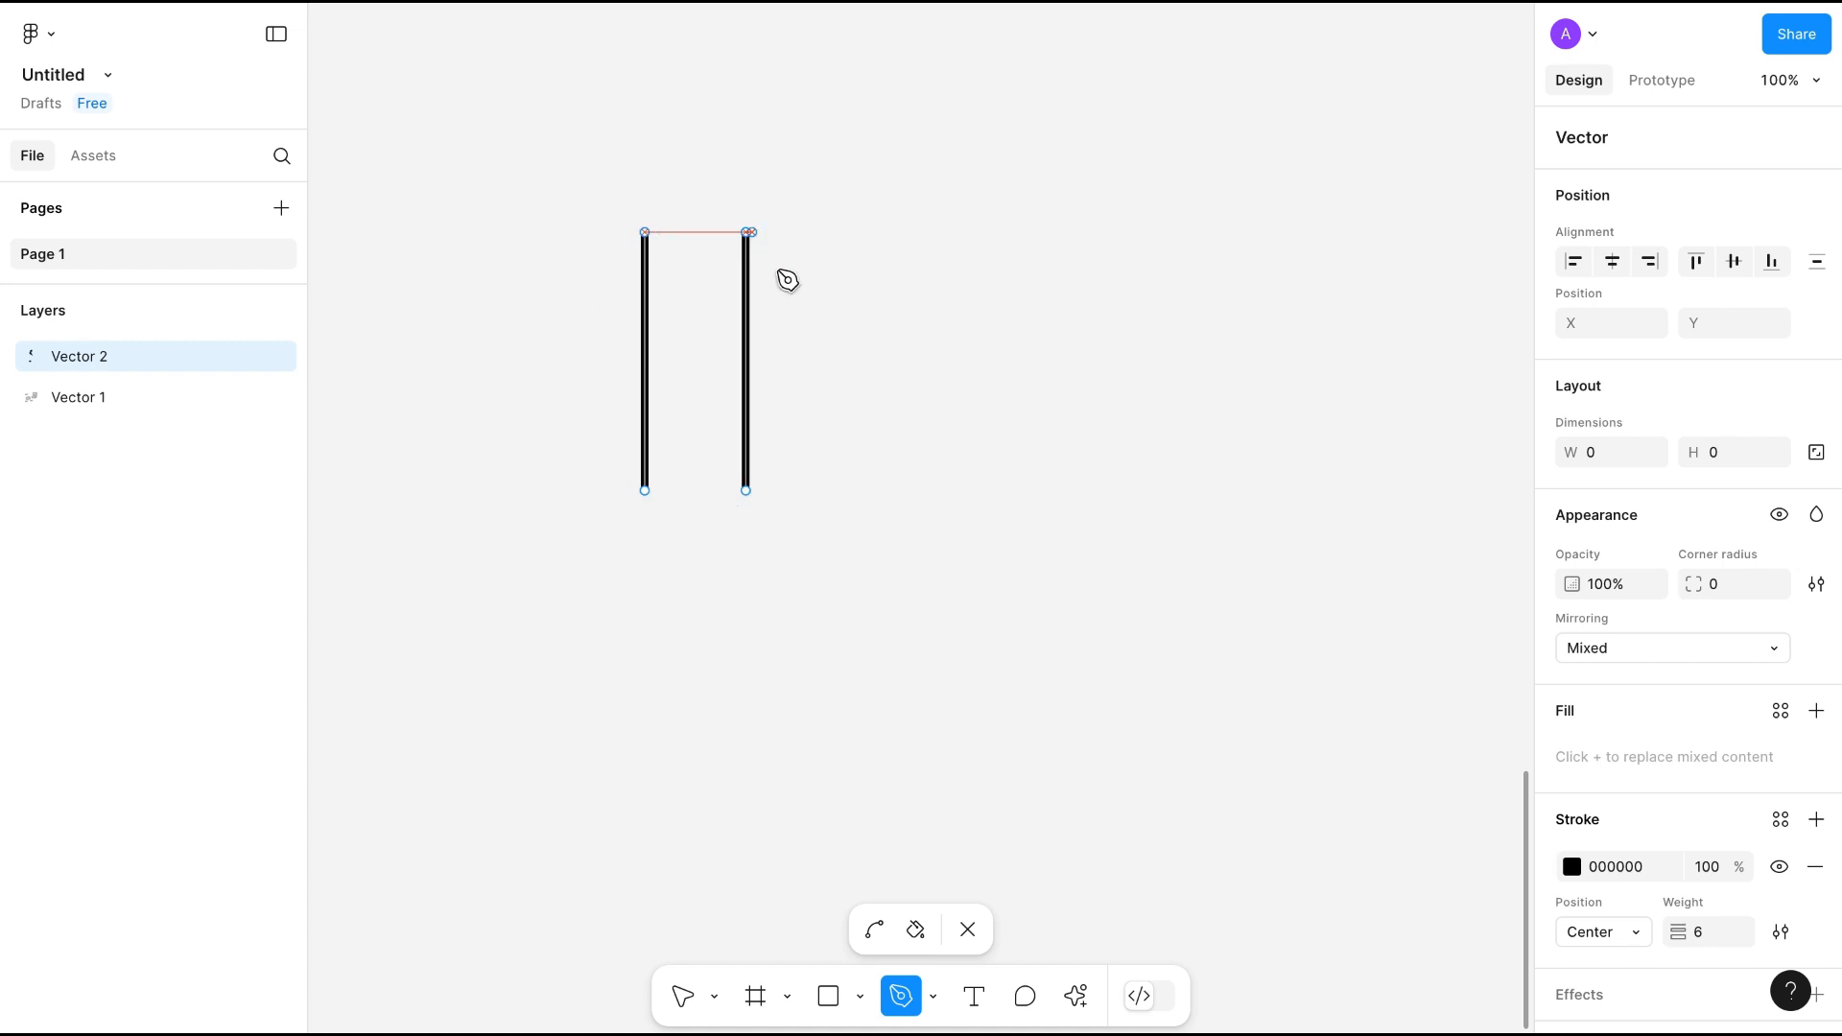
Connect the lower endpoints of the two vertical lines with a straight Pen segment.
{"action": "left_click", "coordinate": [645, 490]}
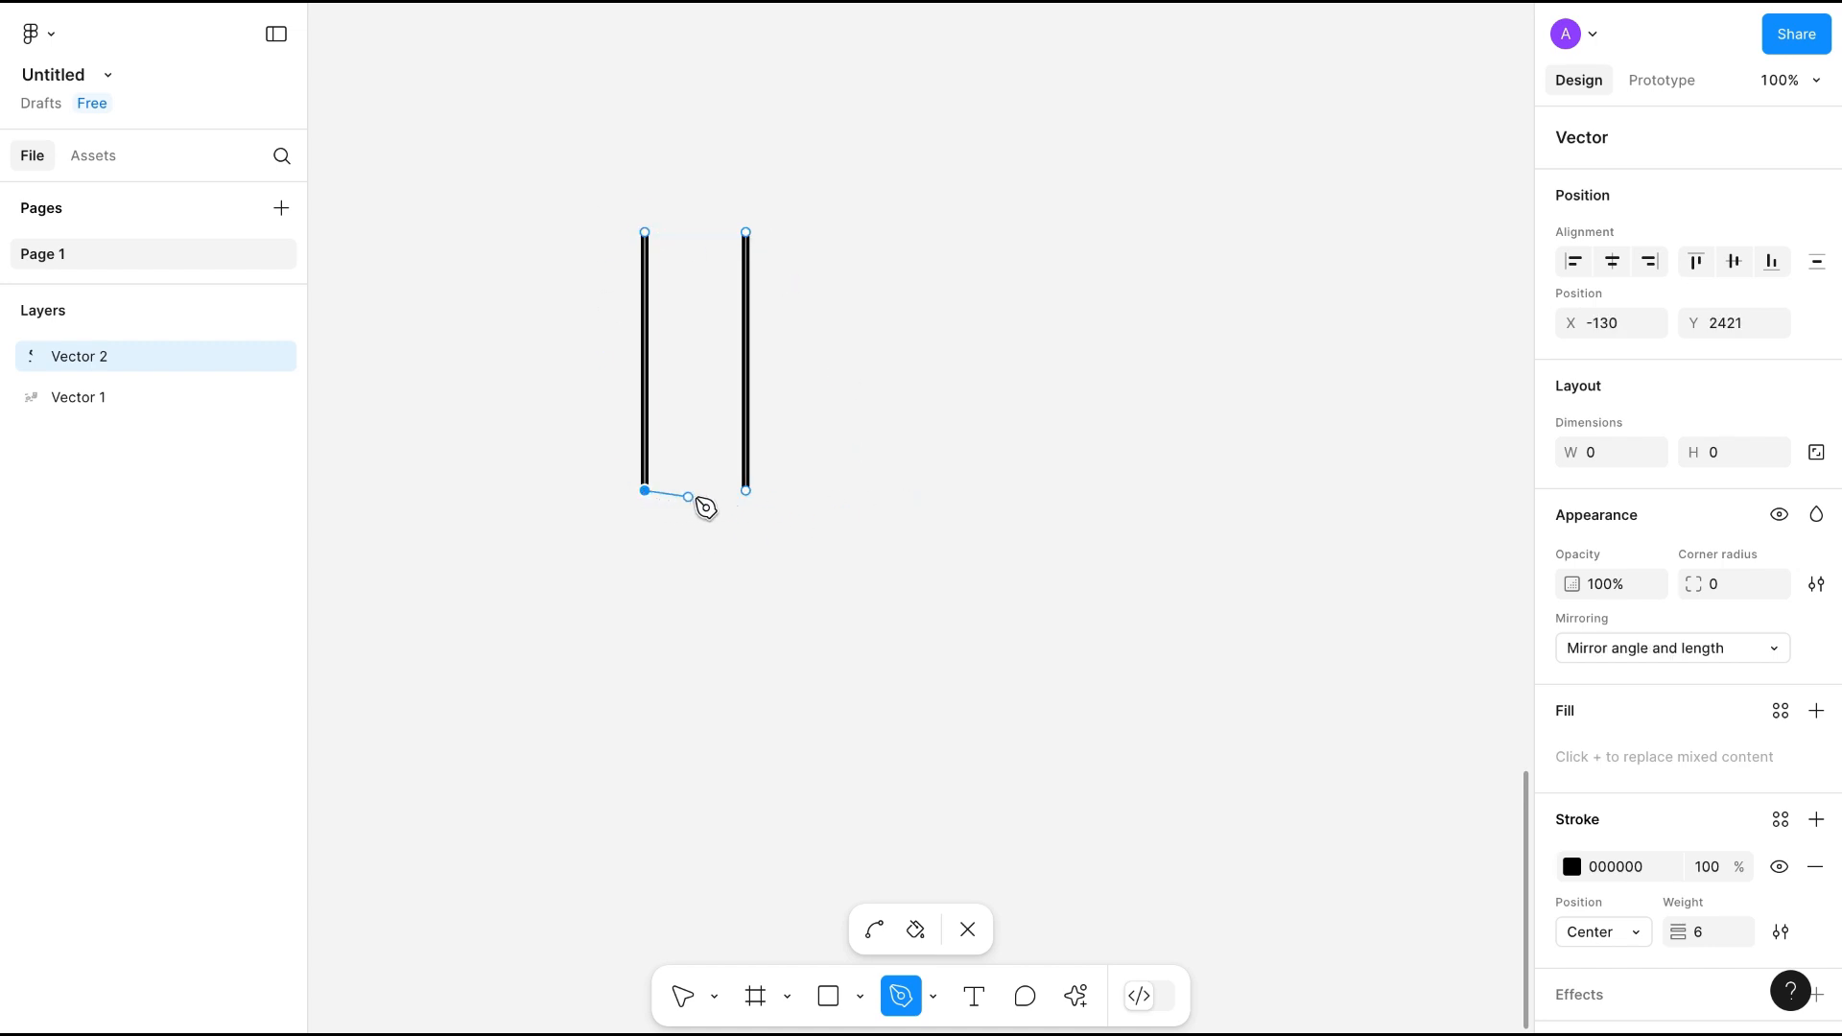
{"action": "left_click", "coordinate": [747, 490]}
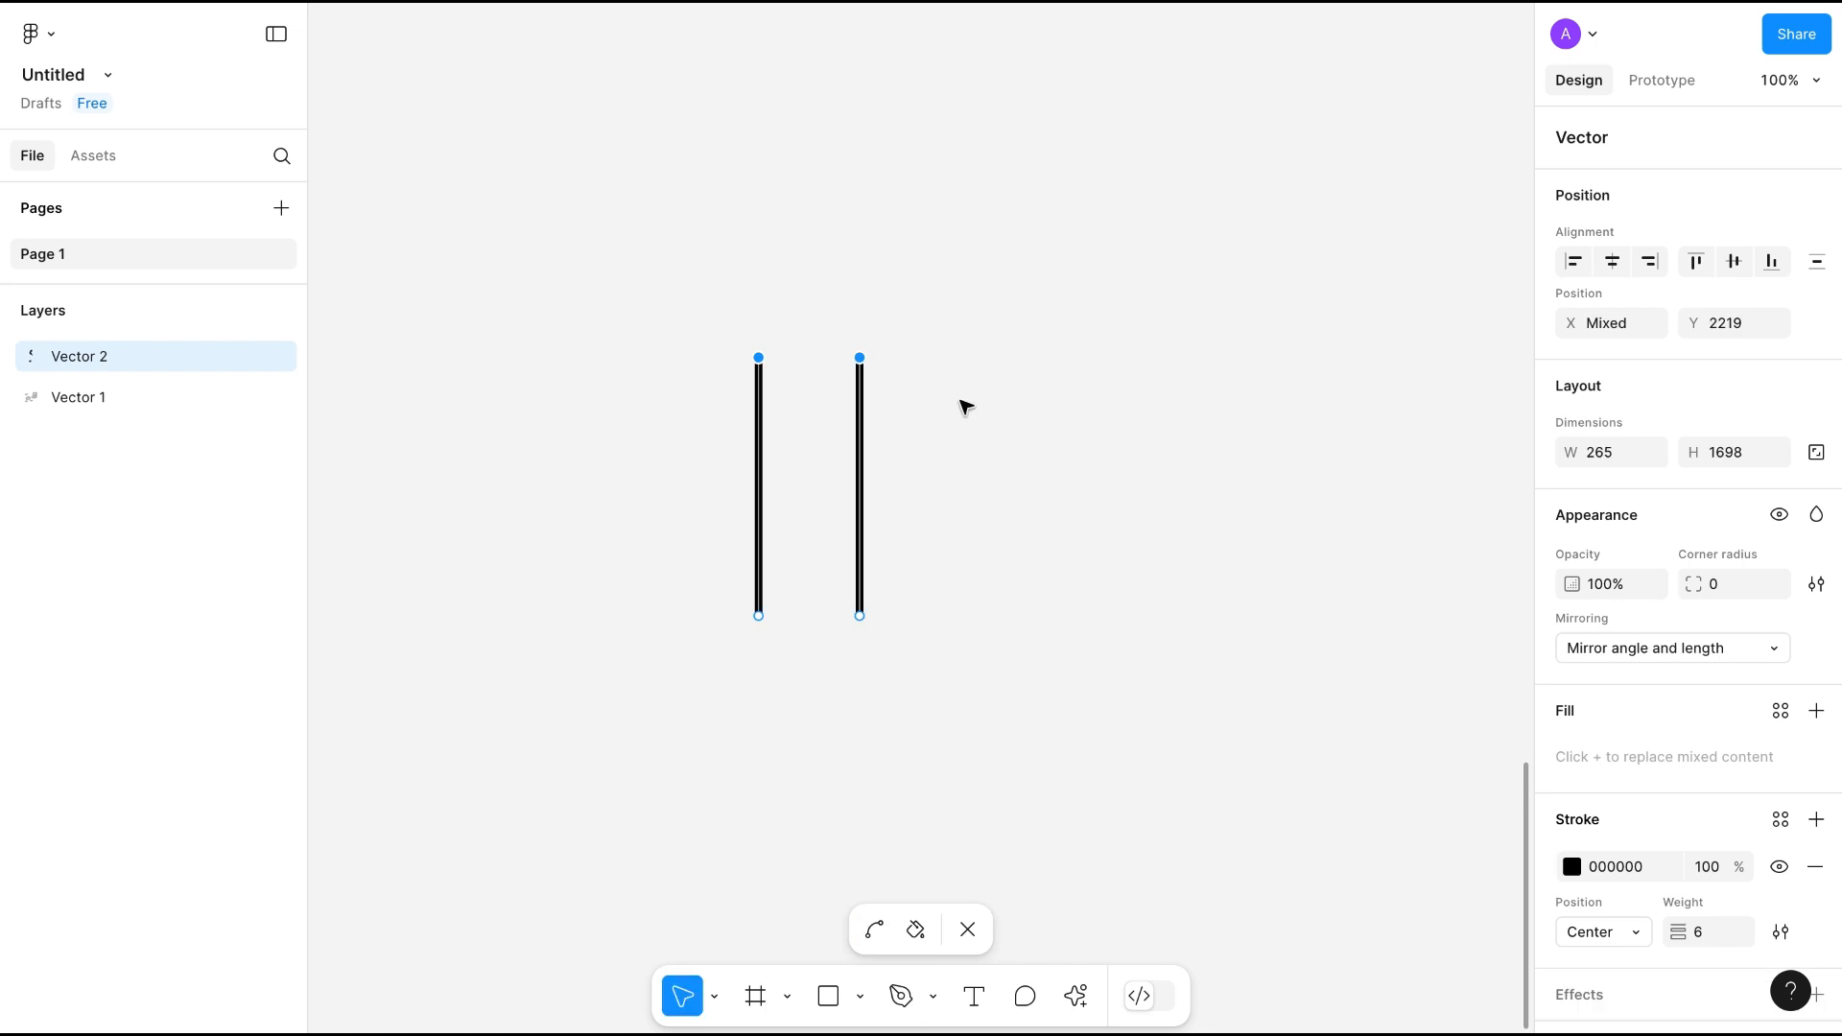
Join the top endpoints of the two vertical lines and their bottom endpoints to close them into a rectangle.
{"action": "key", "text": "ctrl+j"}
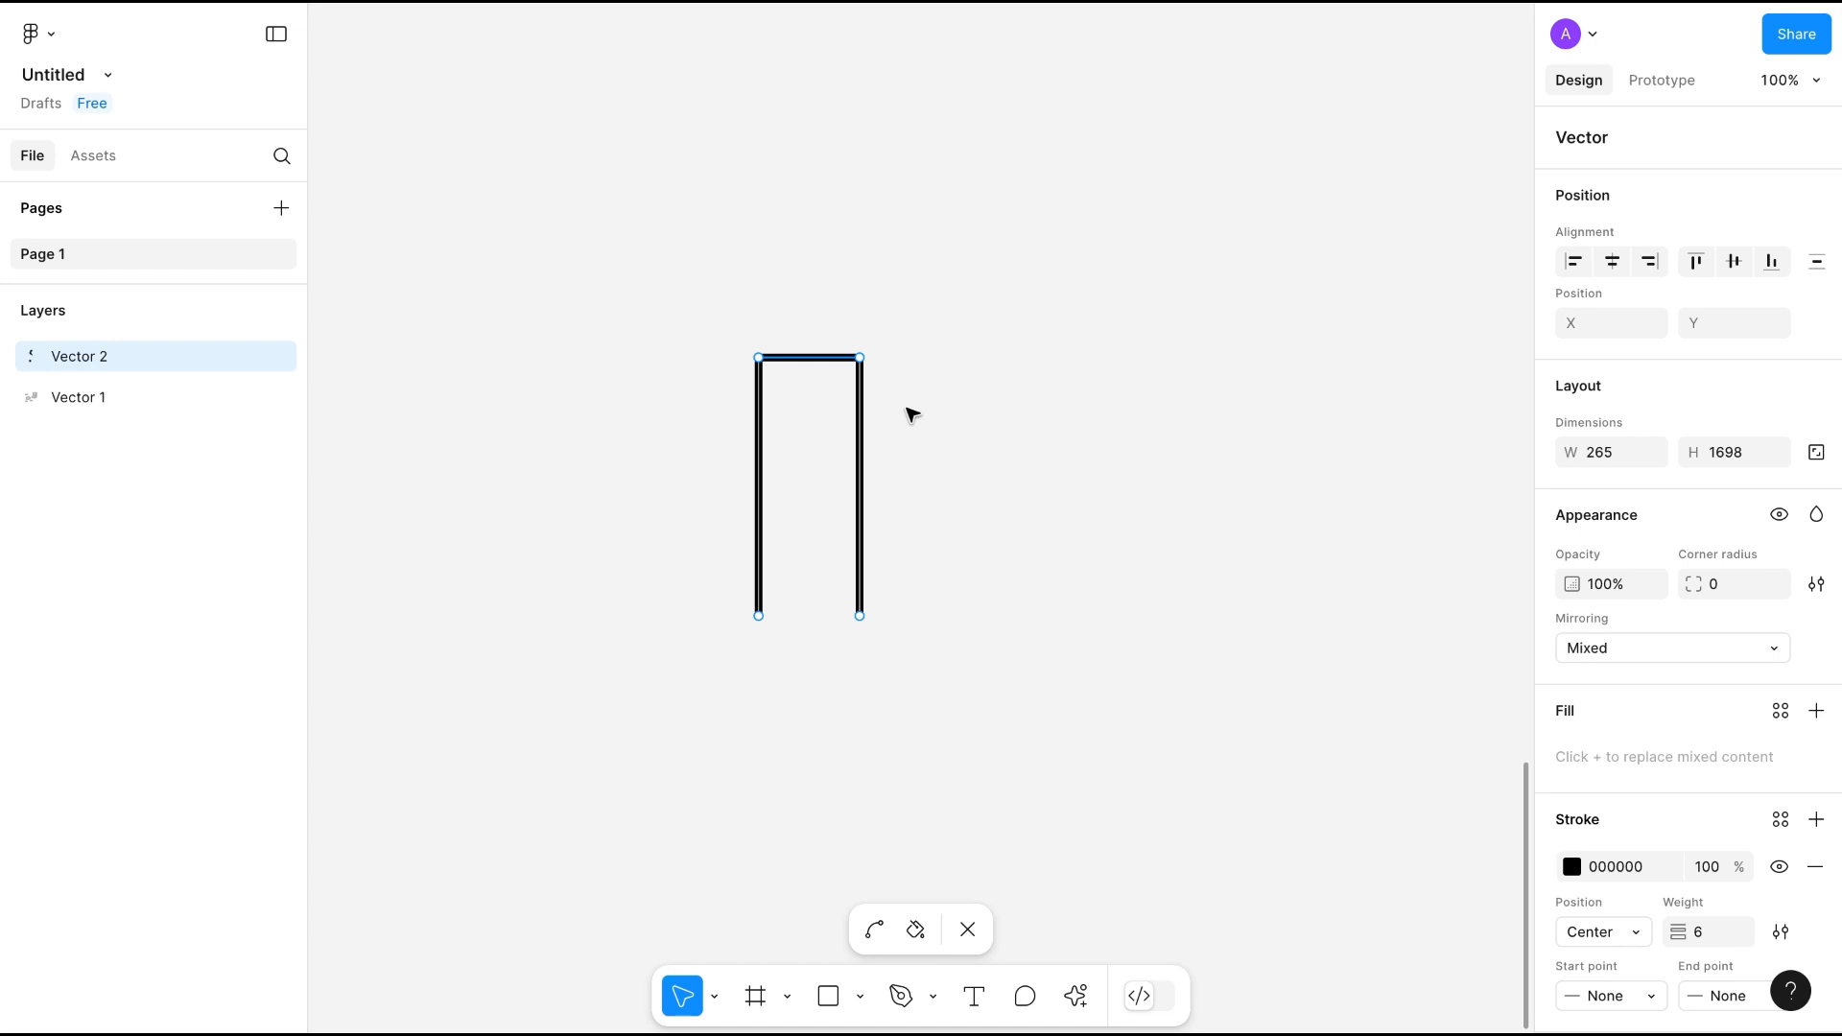
{"action": "left_click_drag", "start_coordinate": [704, 585], "coordinate": [967, 655]}
{"action": "key", "text": "ctrl+j"}
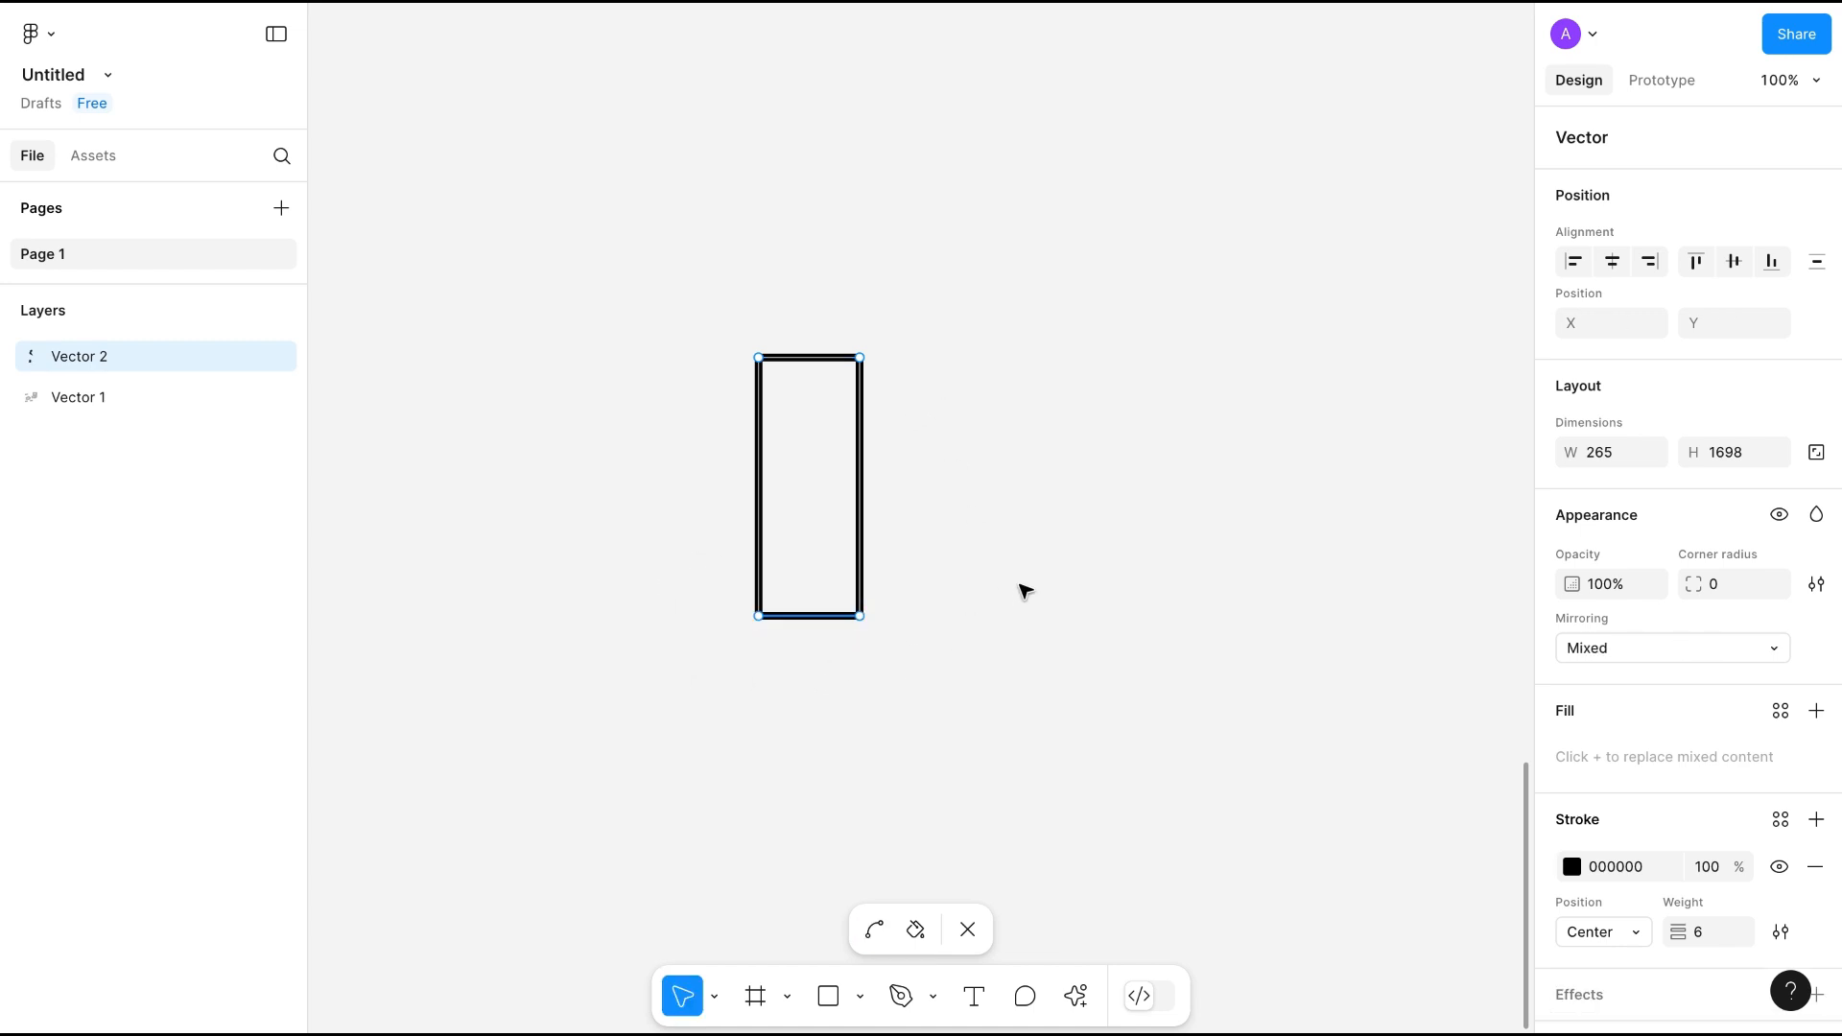
Draw a rectangle about 229 by 186 in the empty area below the outlined rectangle and show its editable corner points.
{"action": "scroll", "coordinate": [733, 491], "scroll_direction": "down", "scroll_amount": 5}
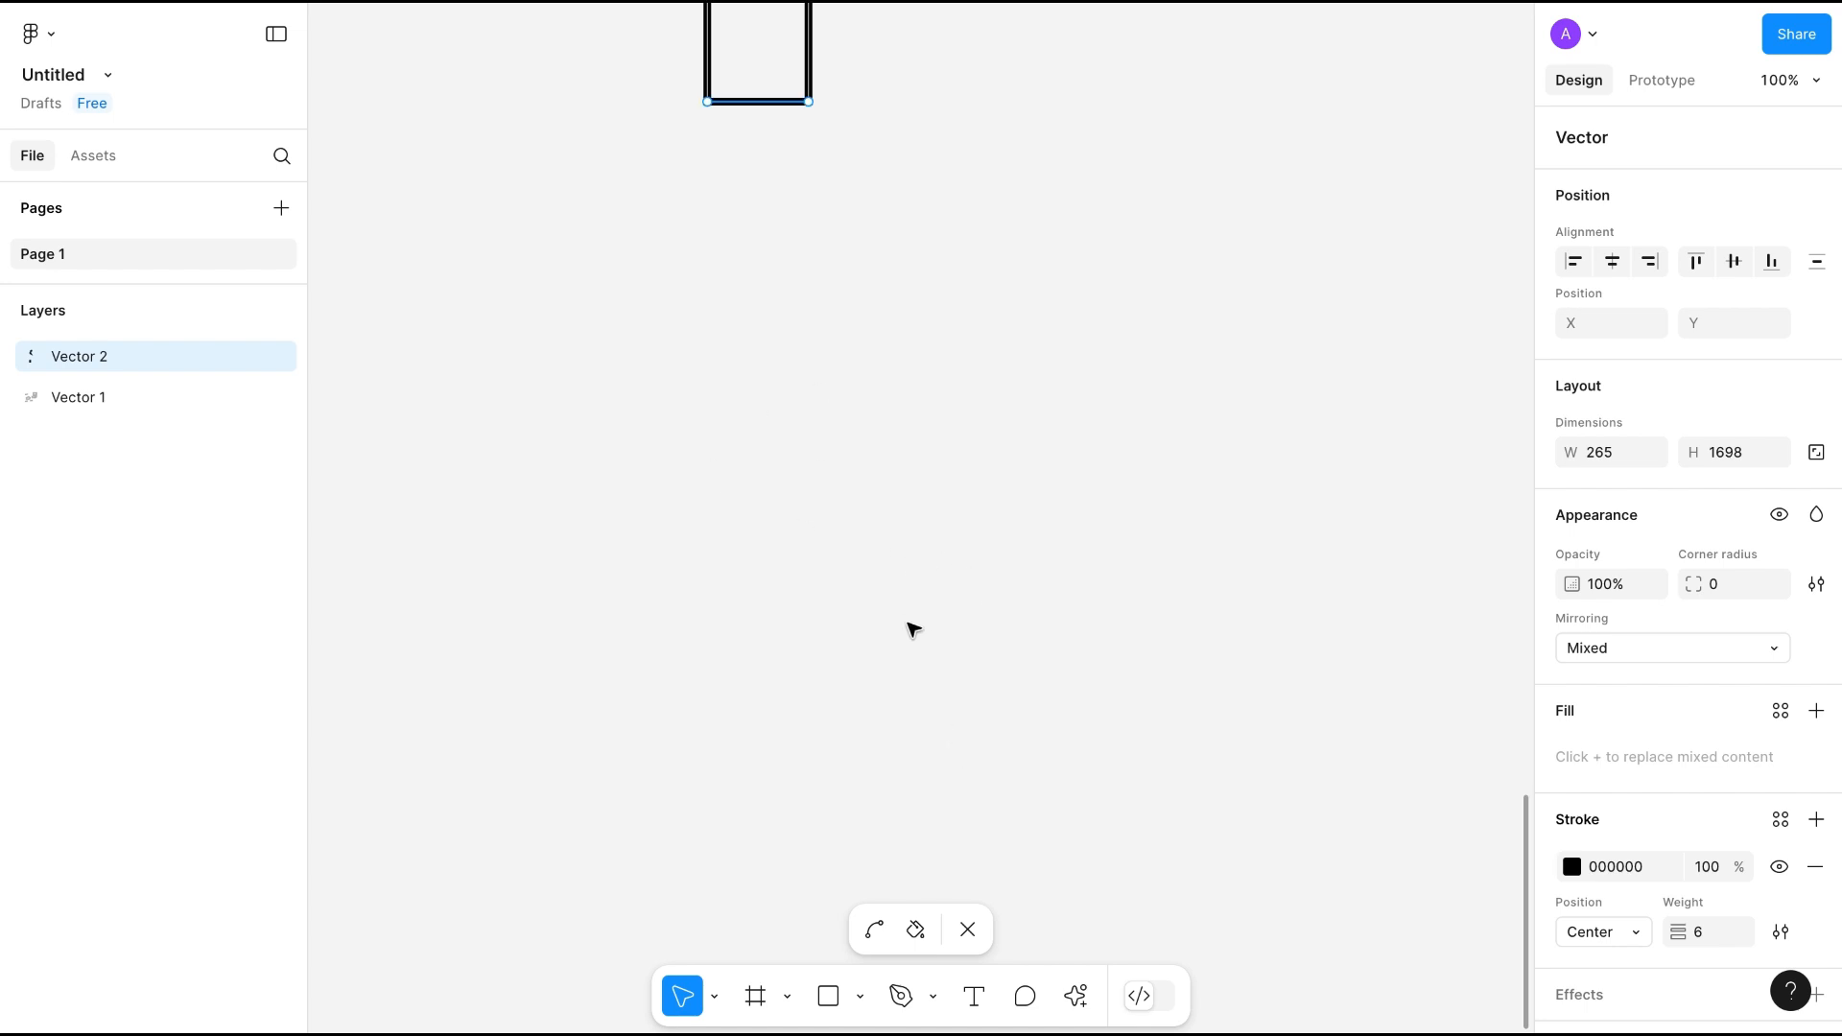
{"action": "left_click", "coordinate": [861, 997]}
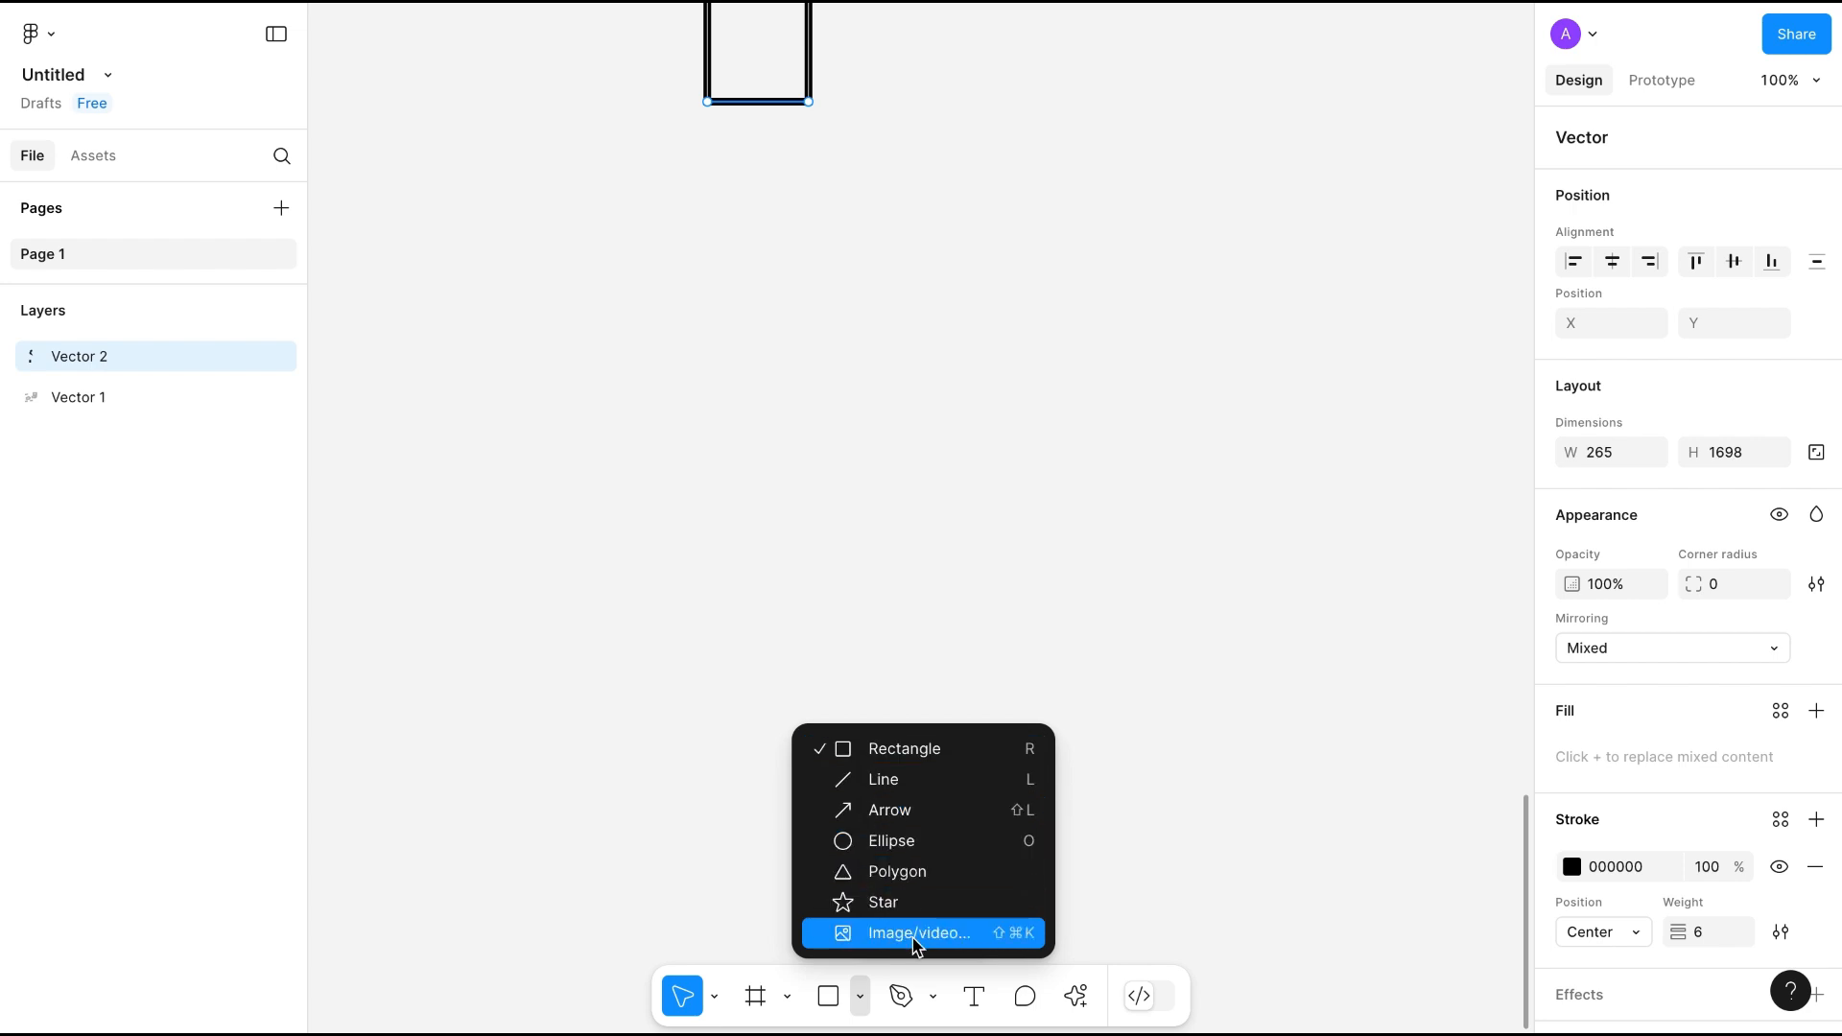
{"action": "left_click", "coordinate": [897, 758]}
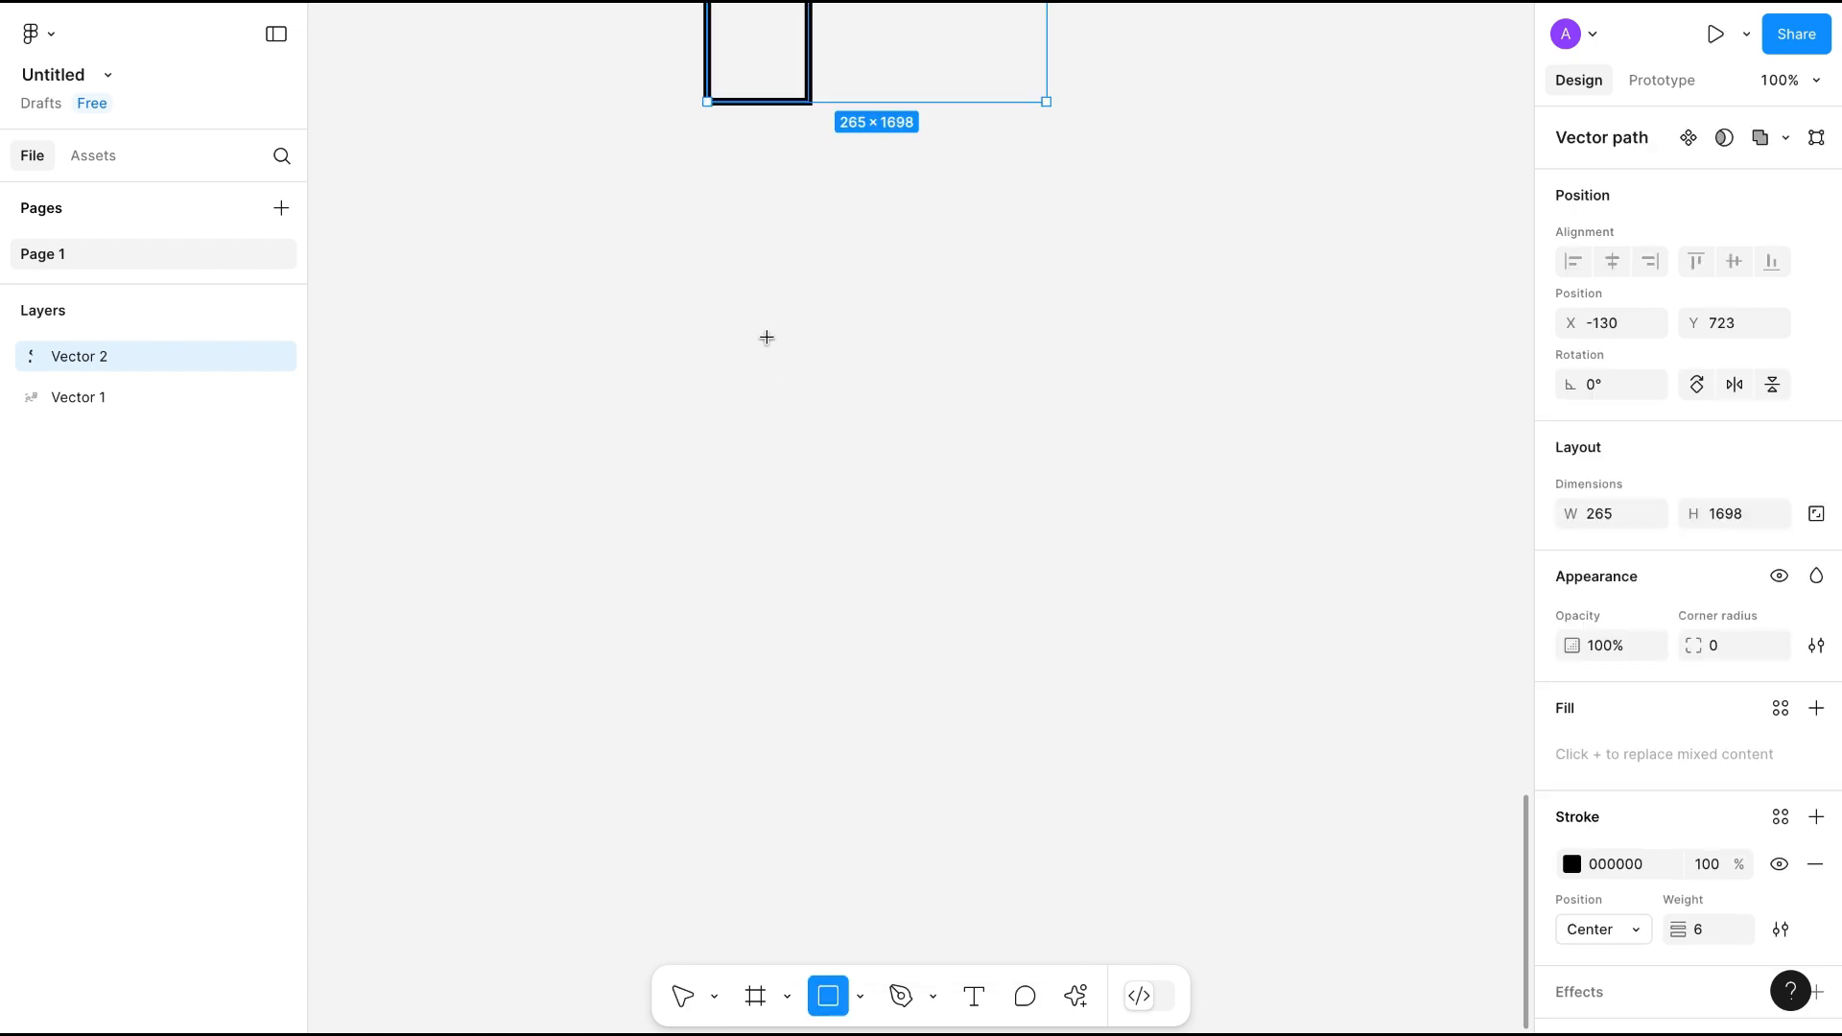
{"action": "left_click_drag", "start_coordinate": [762, 317], "coordinate": [1055, 555]}
{"action": "key", "text": "Return"}
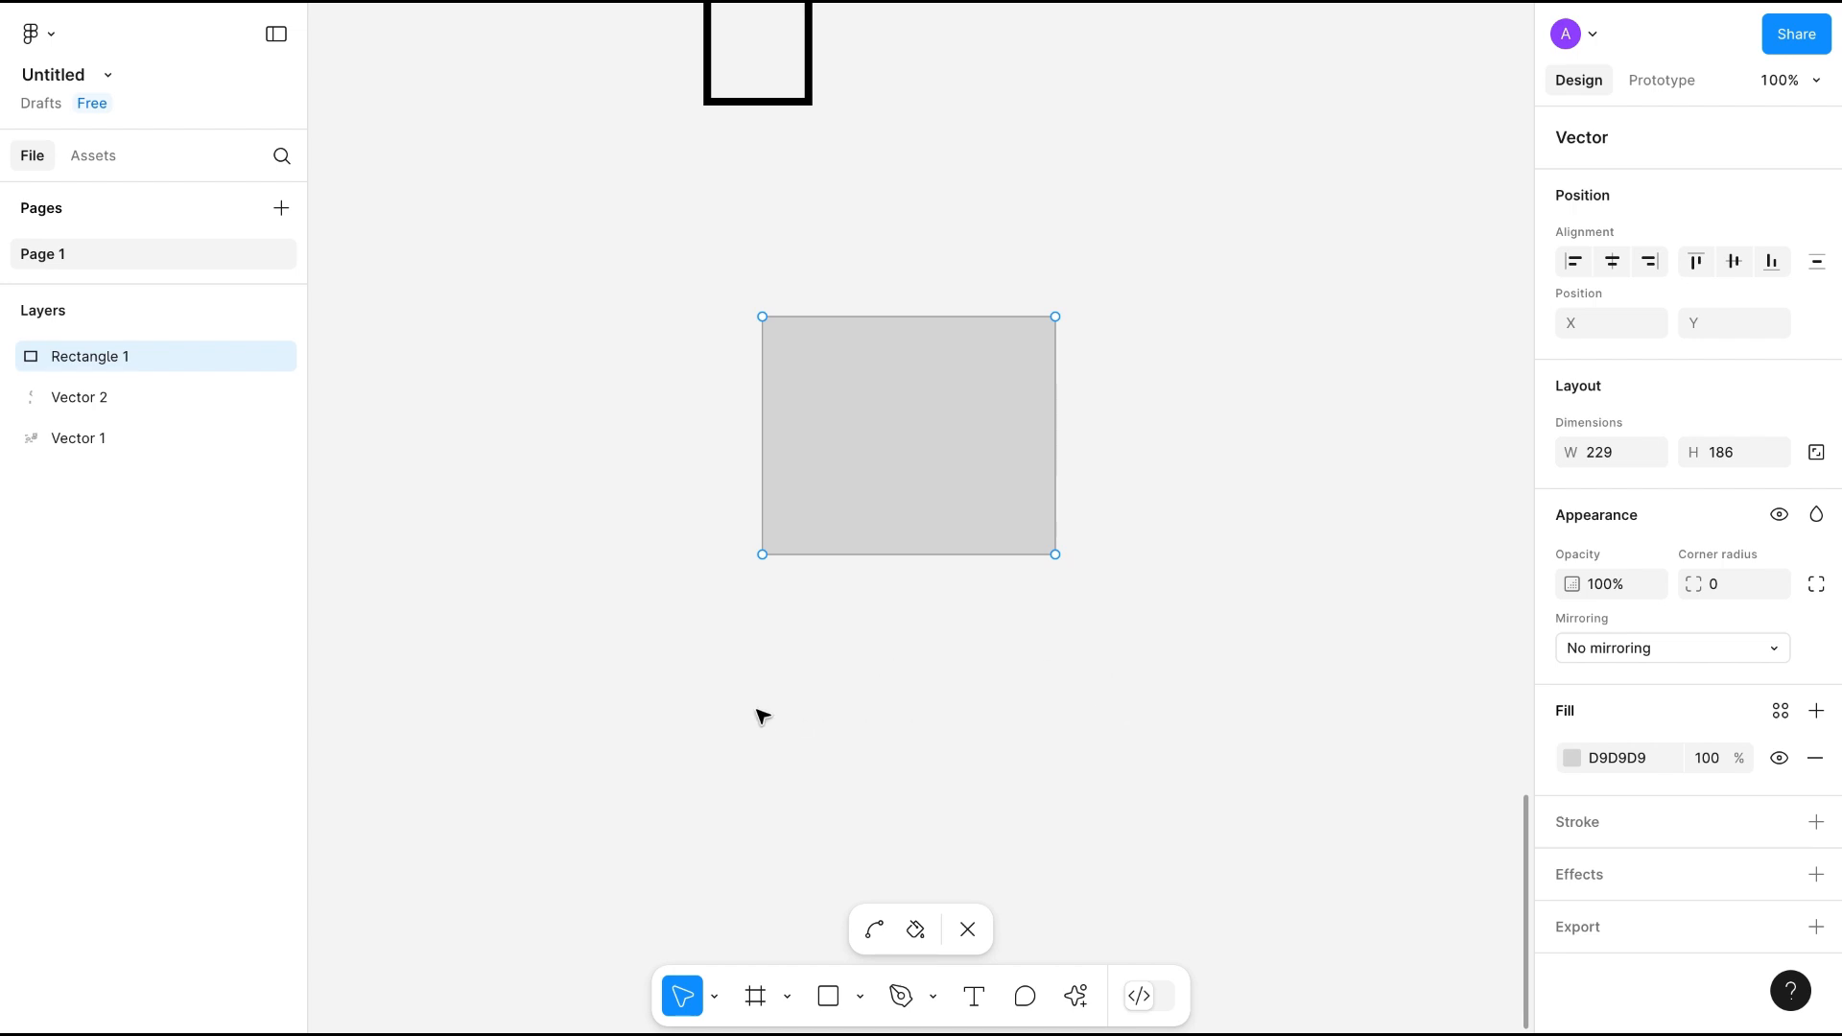
{"action": "key", "text": "Escape"}
Draw an ellipse about 255 by 256 below the grey rectangle and show its editable vector points.
{"action": "scroll", "coordinate": [767, 729], "scroll_direction": "down", "scroll_amount": 5}
{"action": "key", "text": "o"}
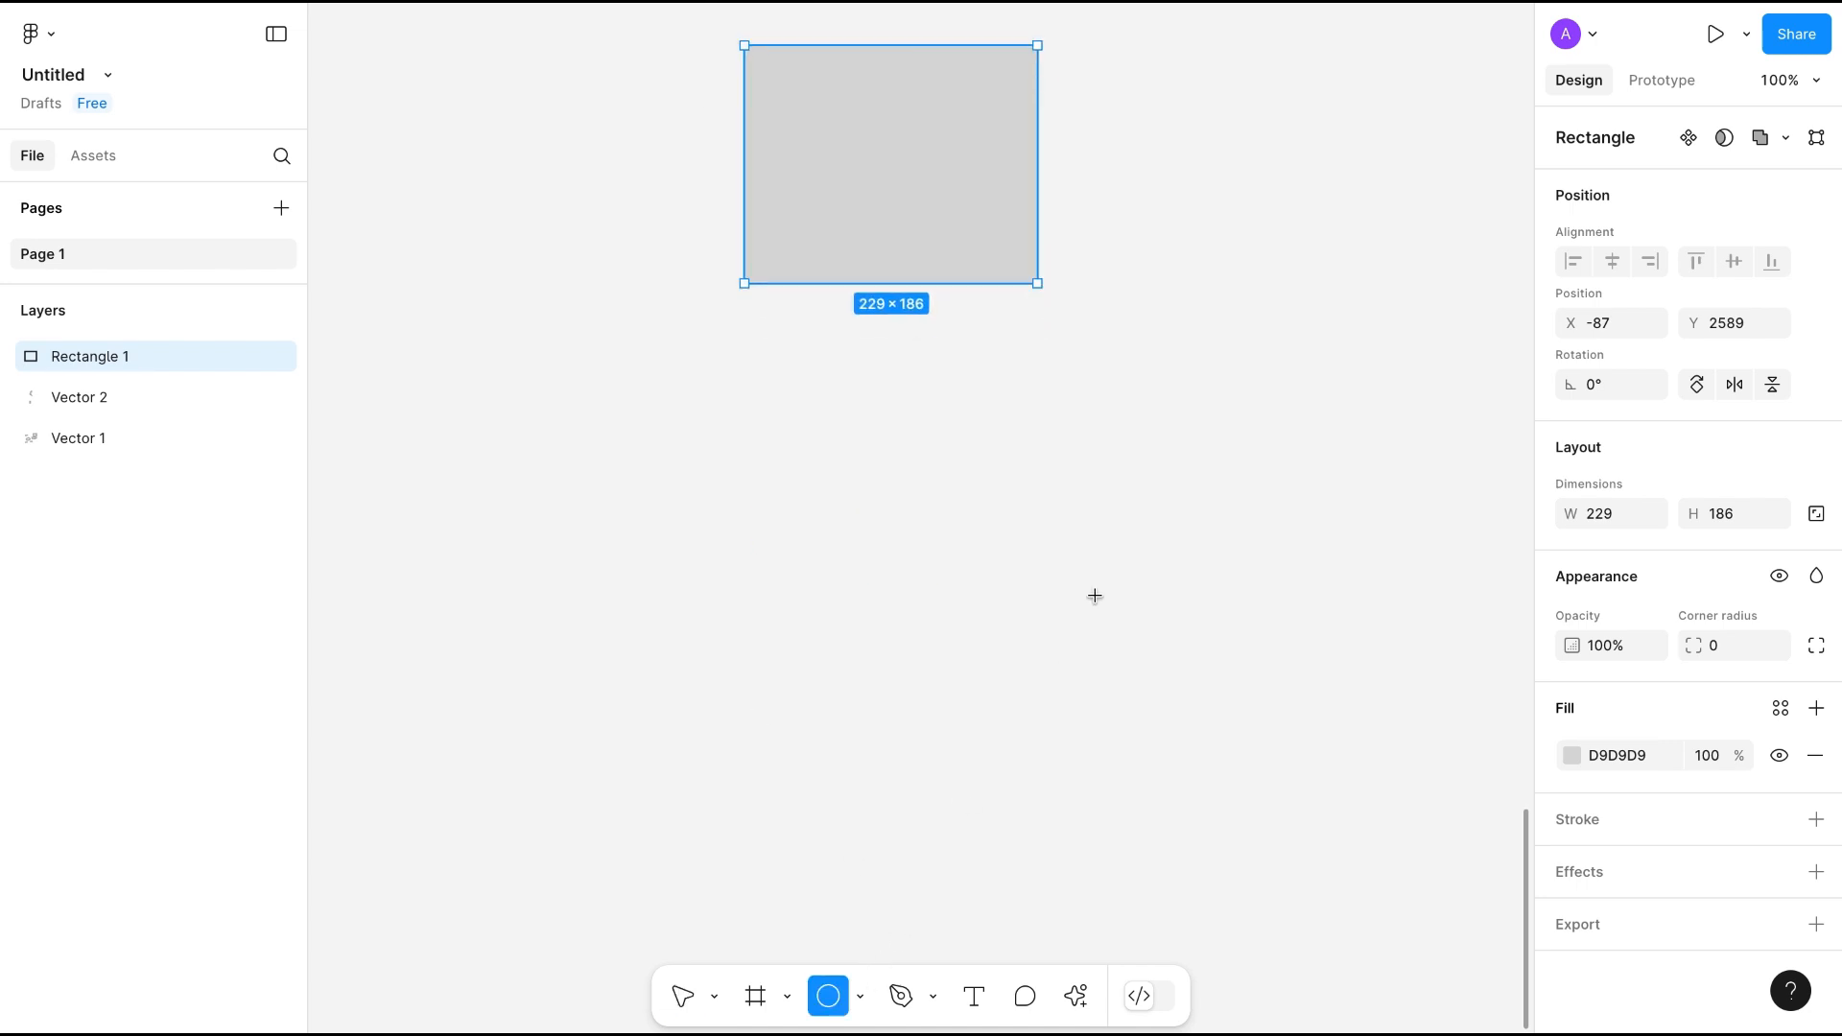
{"action": "left_click_drag", "start_coordinate": [711, 456], "coordinate": [1043, 784]}
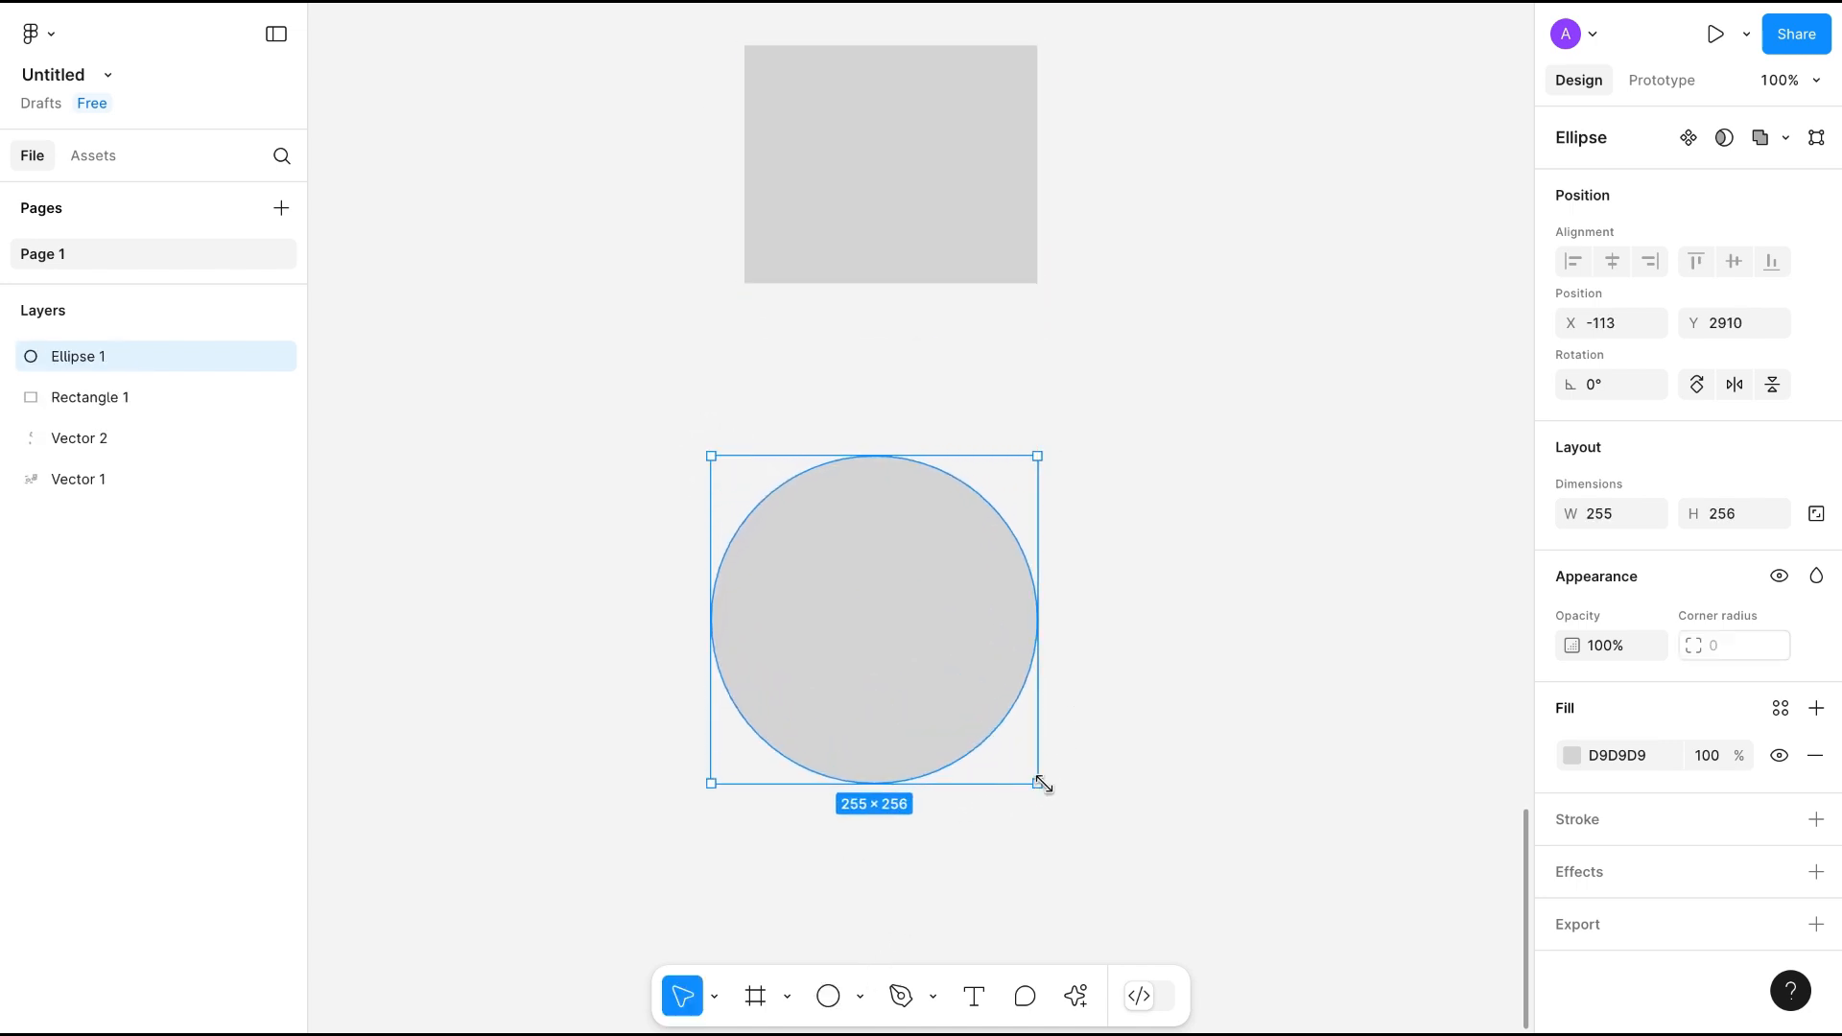
{"action": "double_click", "coordinate": [856, 604]}
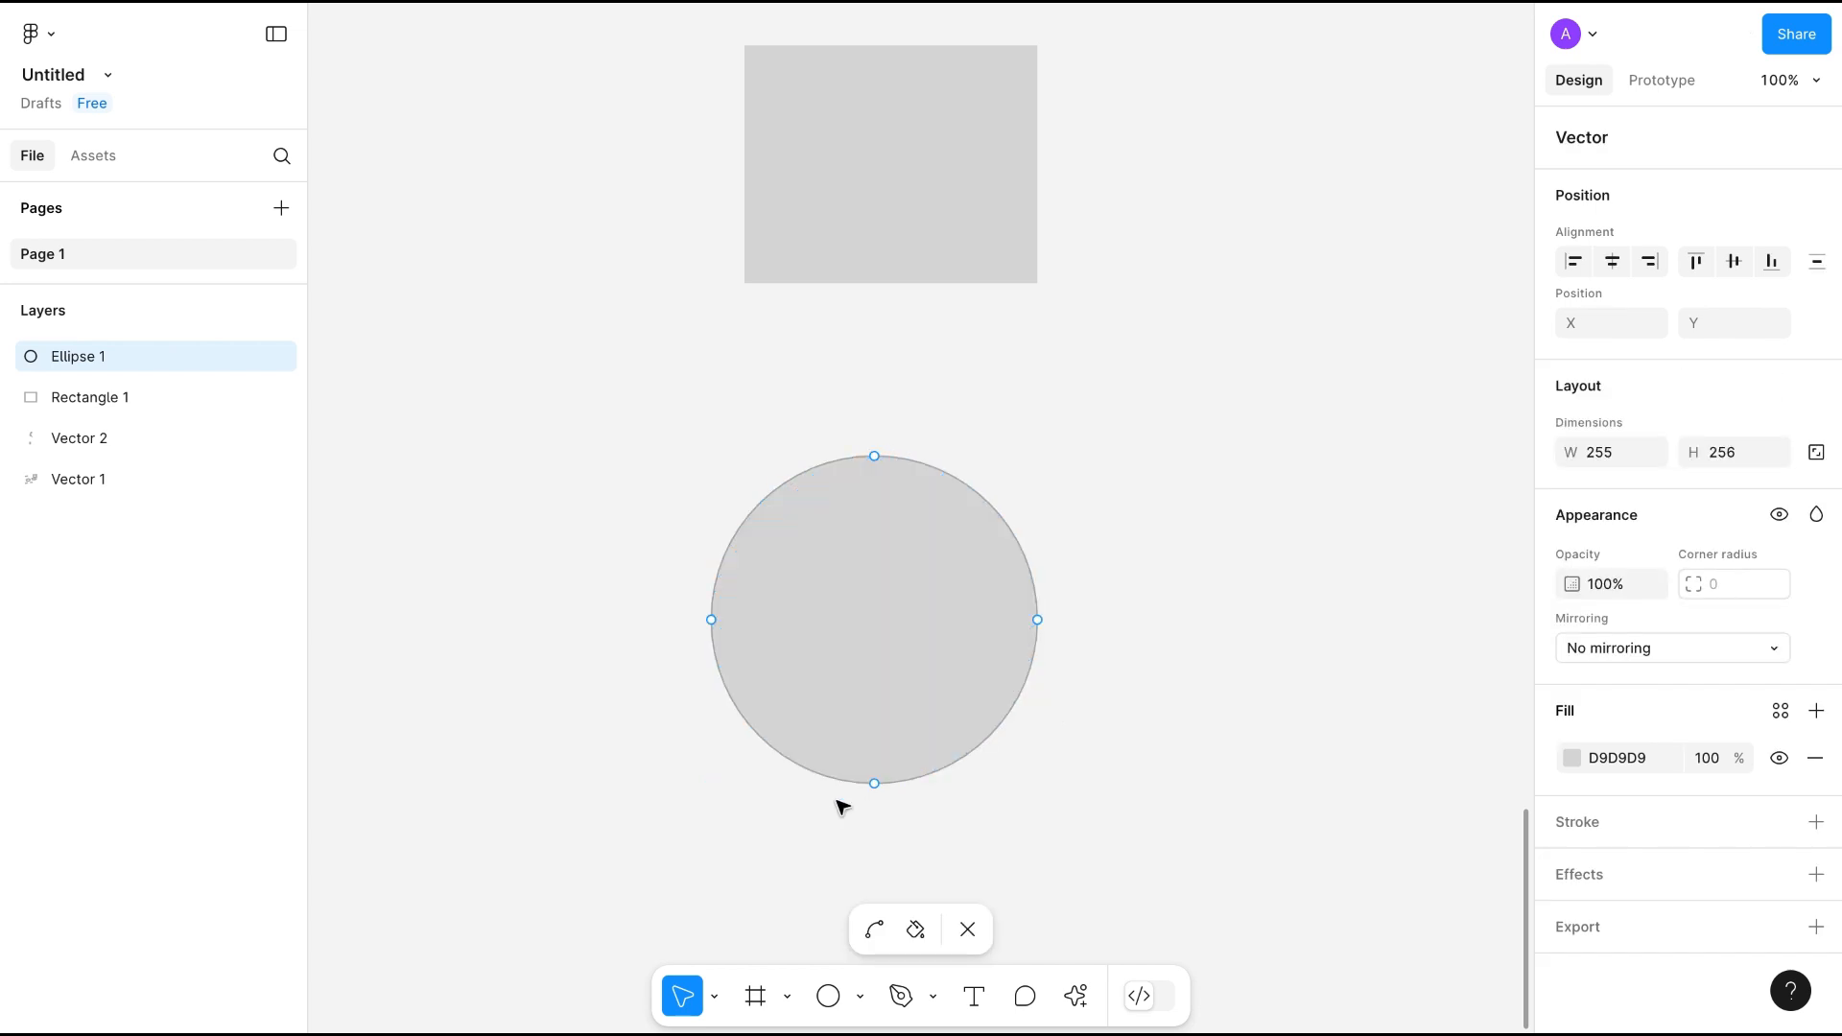
{"action": "scroll", "coordinate": [1205, 764], "scroll_direction": "down", "scroll_amount": 3}
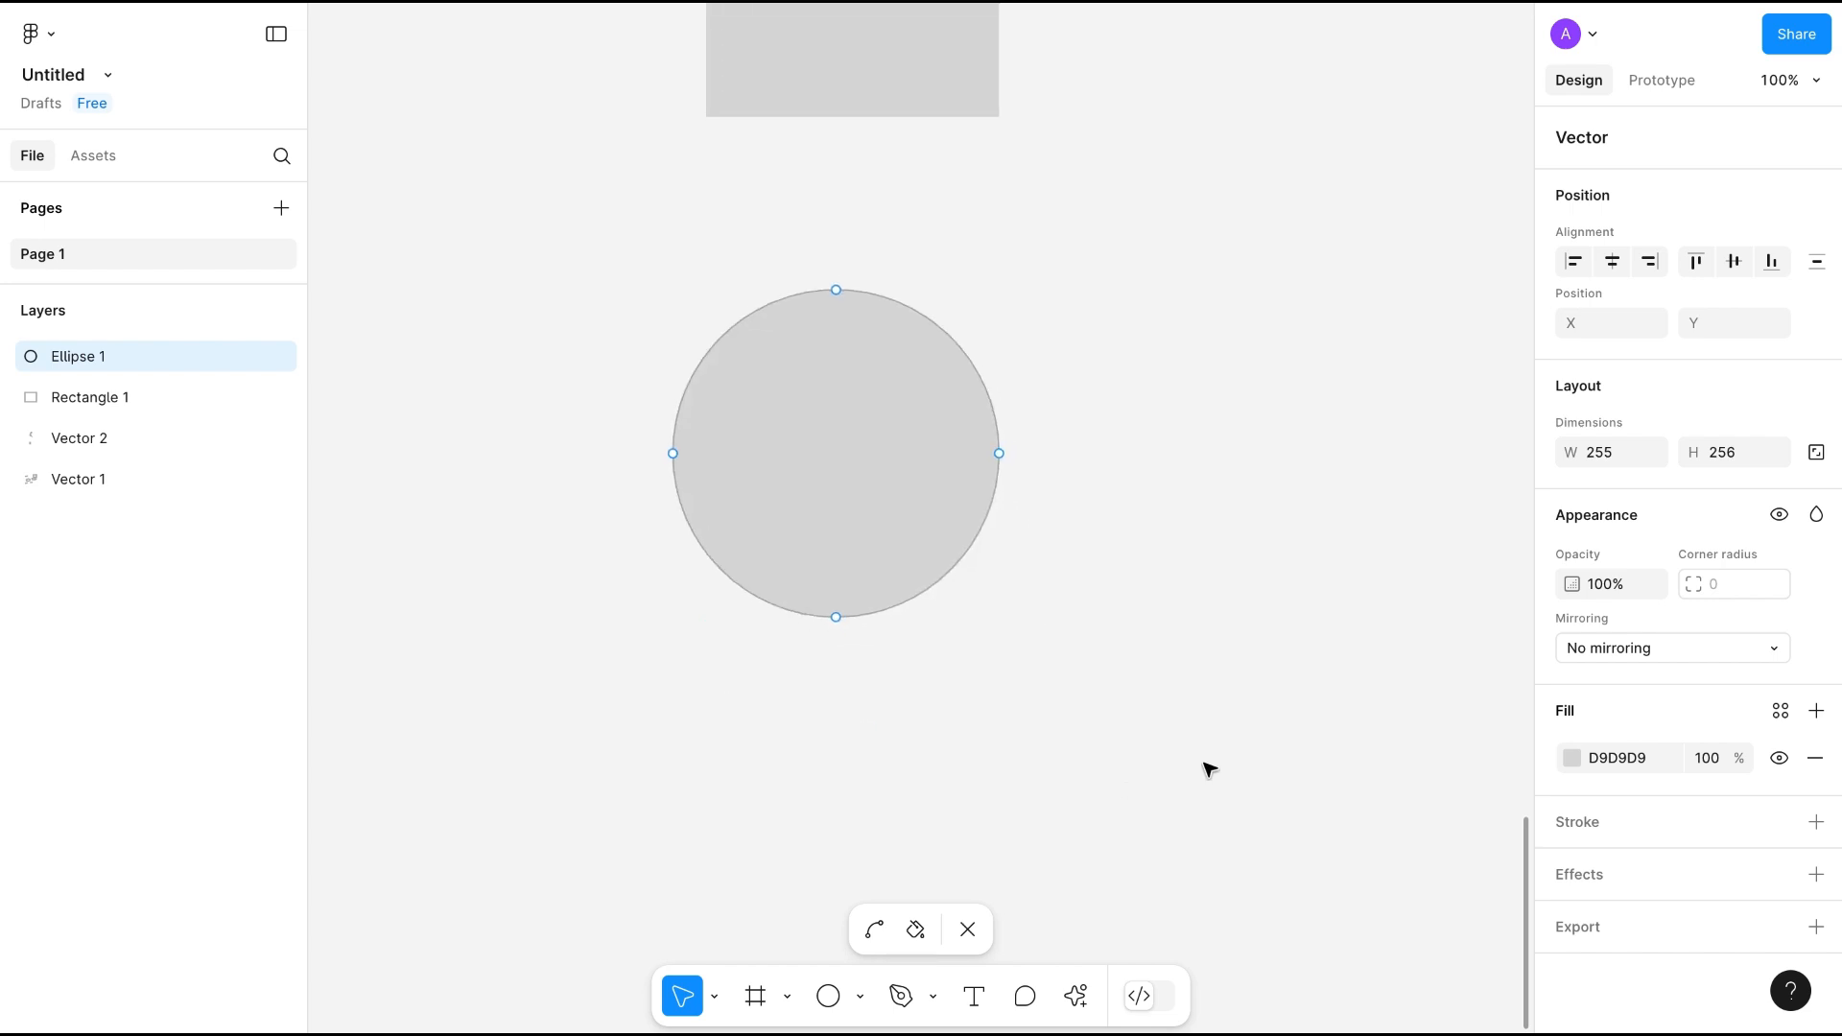
{"action": "left_click", "coordinate": [864, 839]}
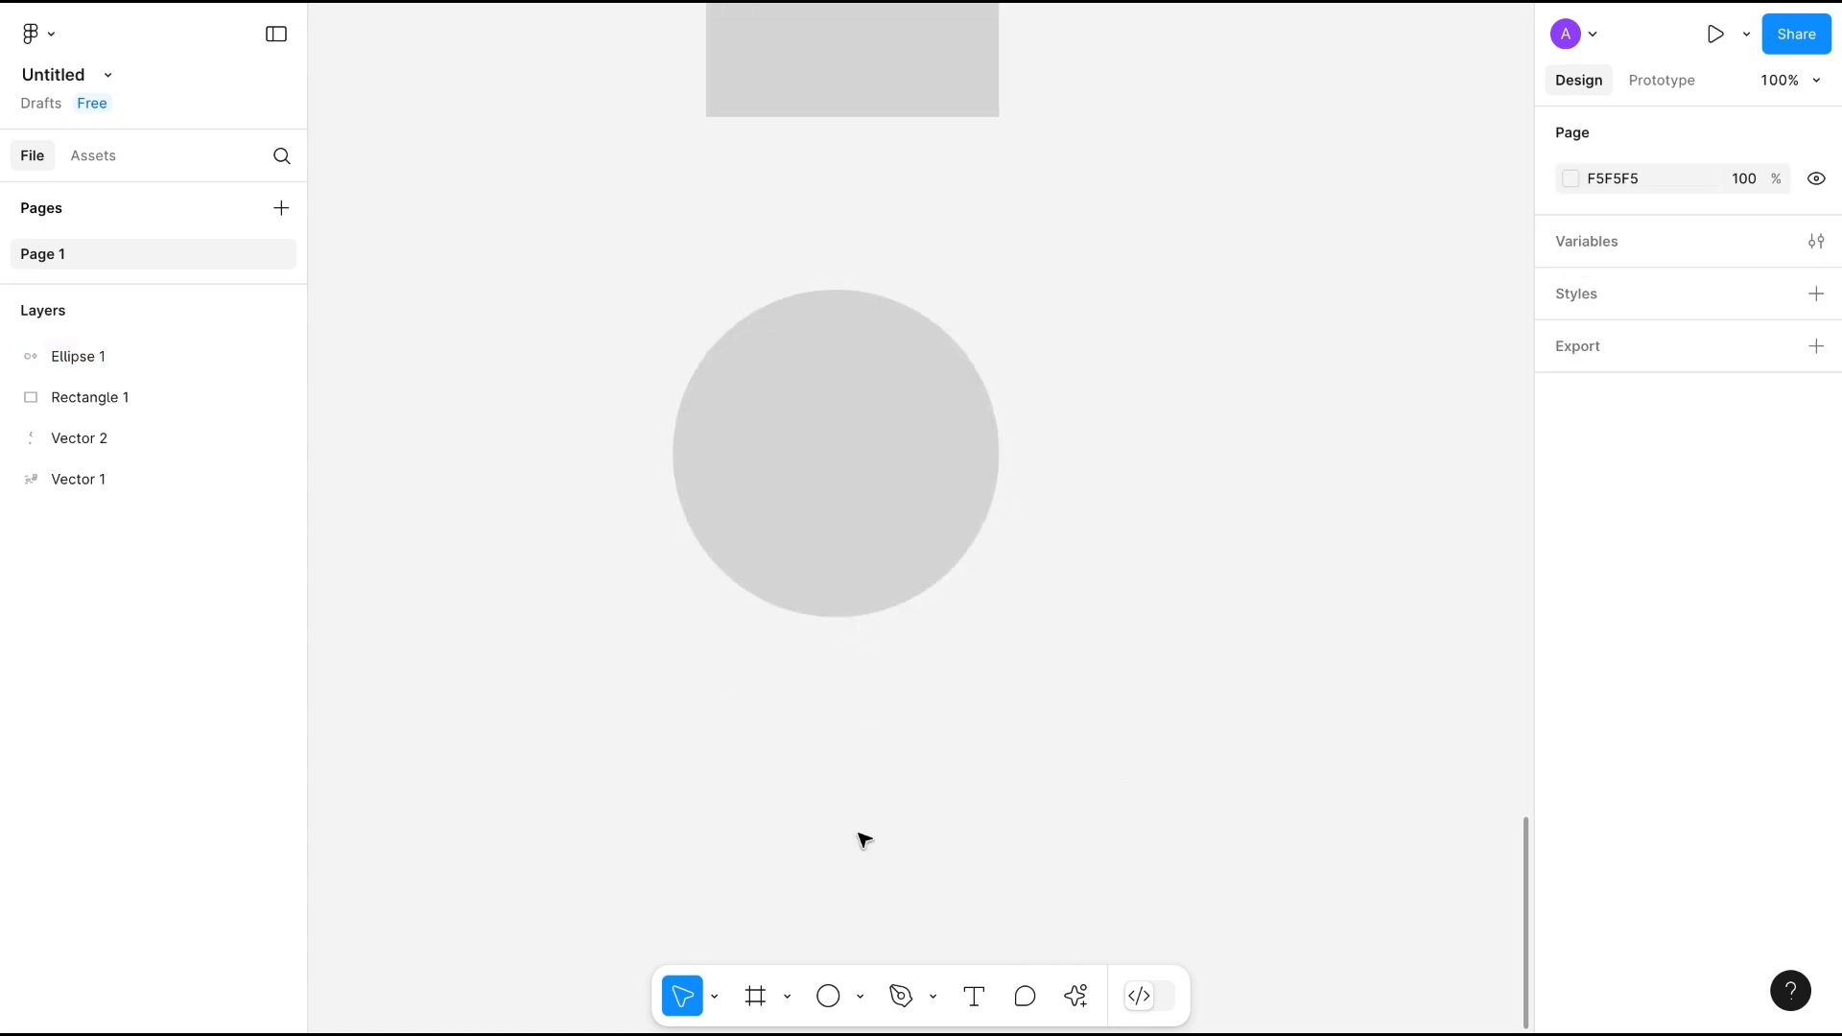
Draw a closed four-point diamond about 175 by 188 with the Pen tool beside the grey circle.
{"action": "key", "text": "p"}
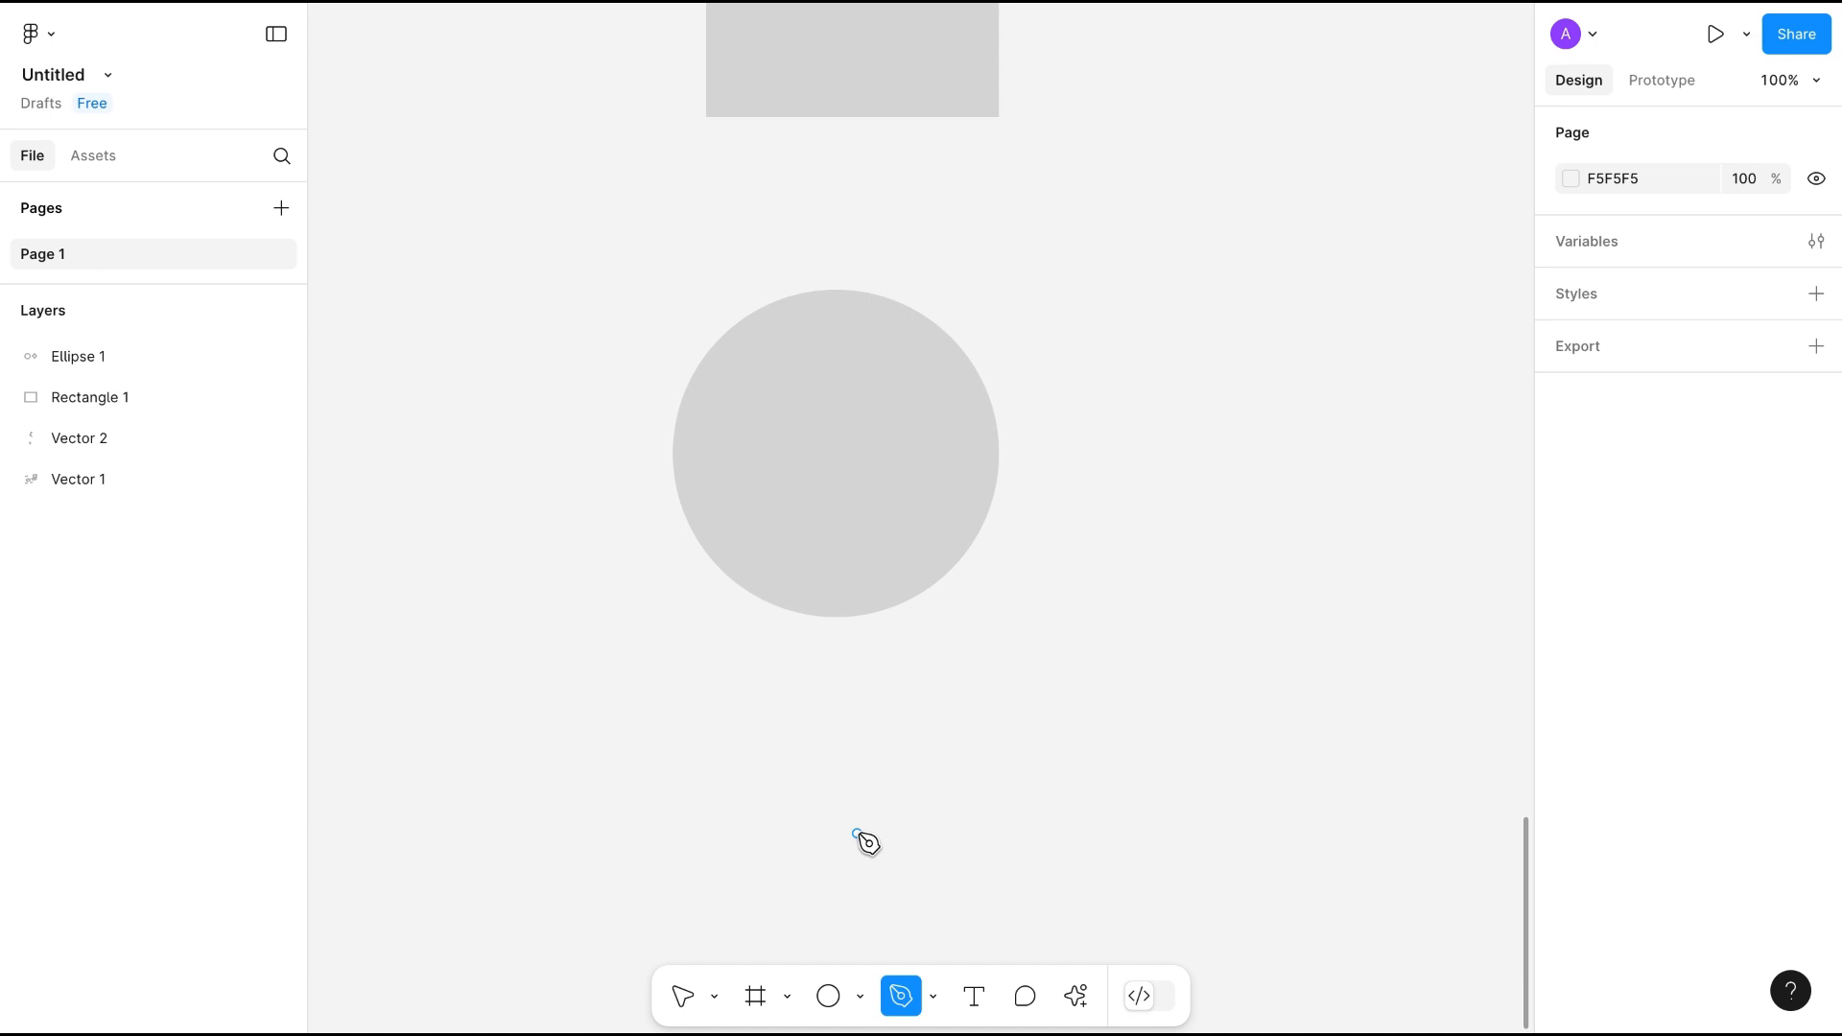
{"action": "left_click", "coordinate": [1216, 345]}
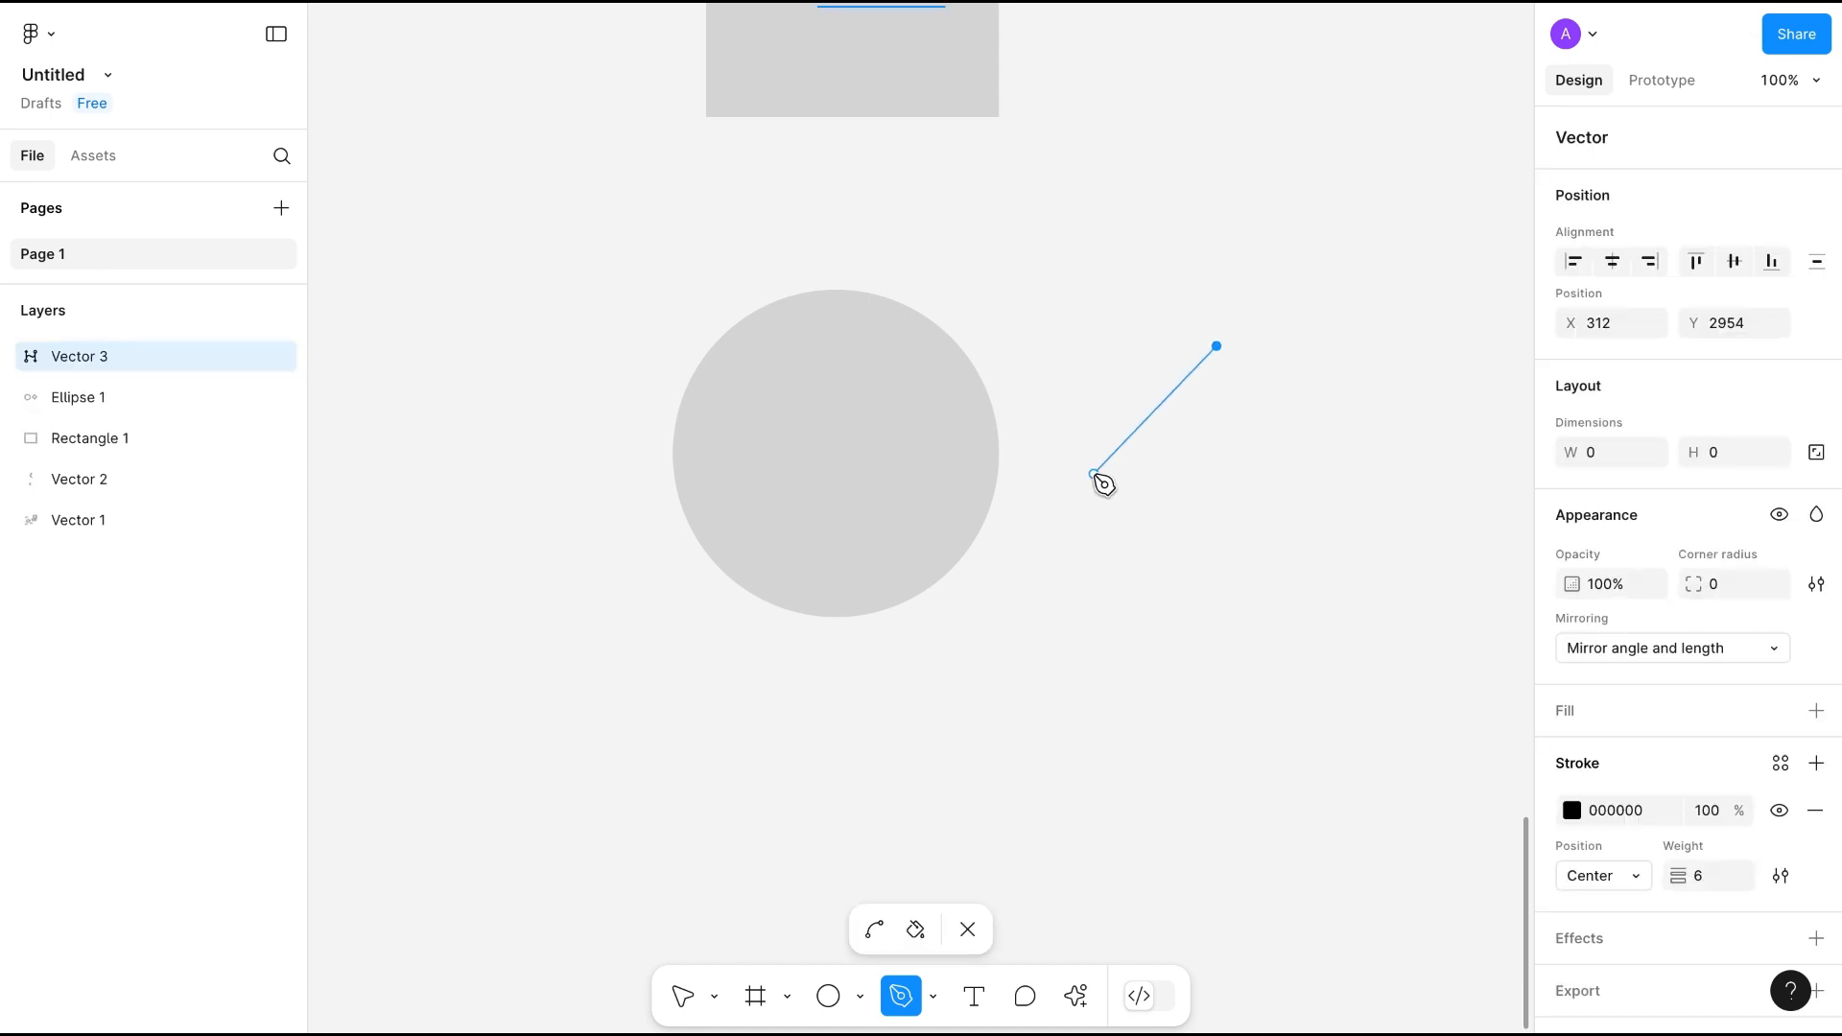
{"action": "left_click", "coordinate": [1094, 474]}
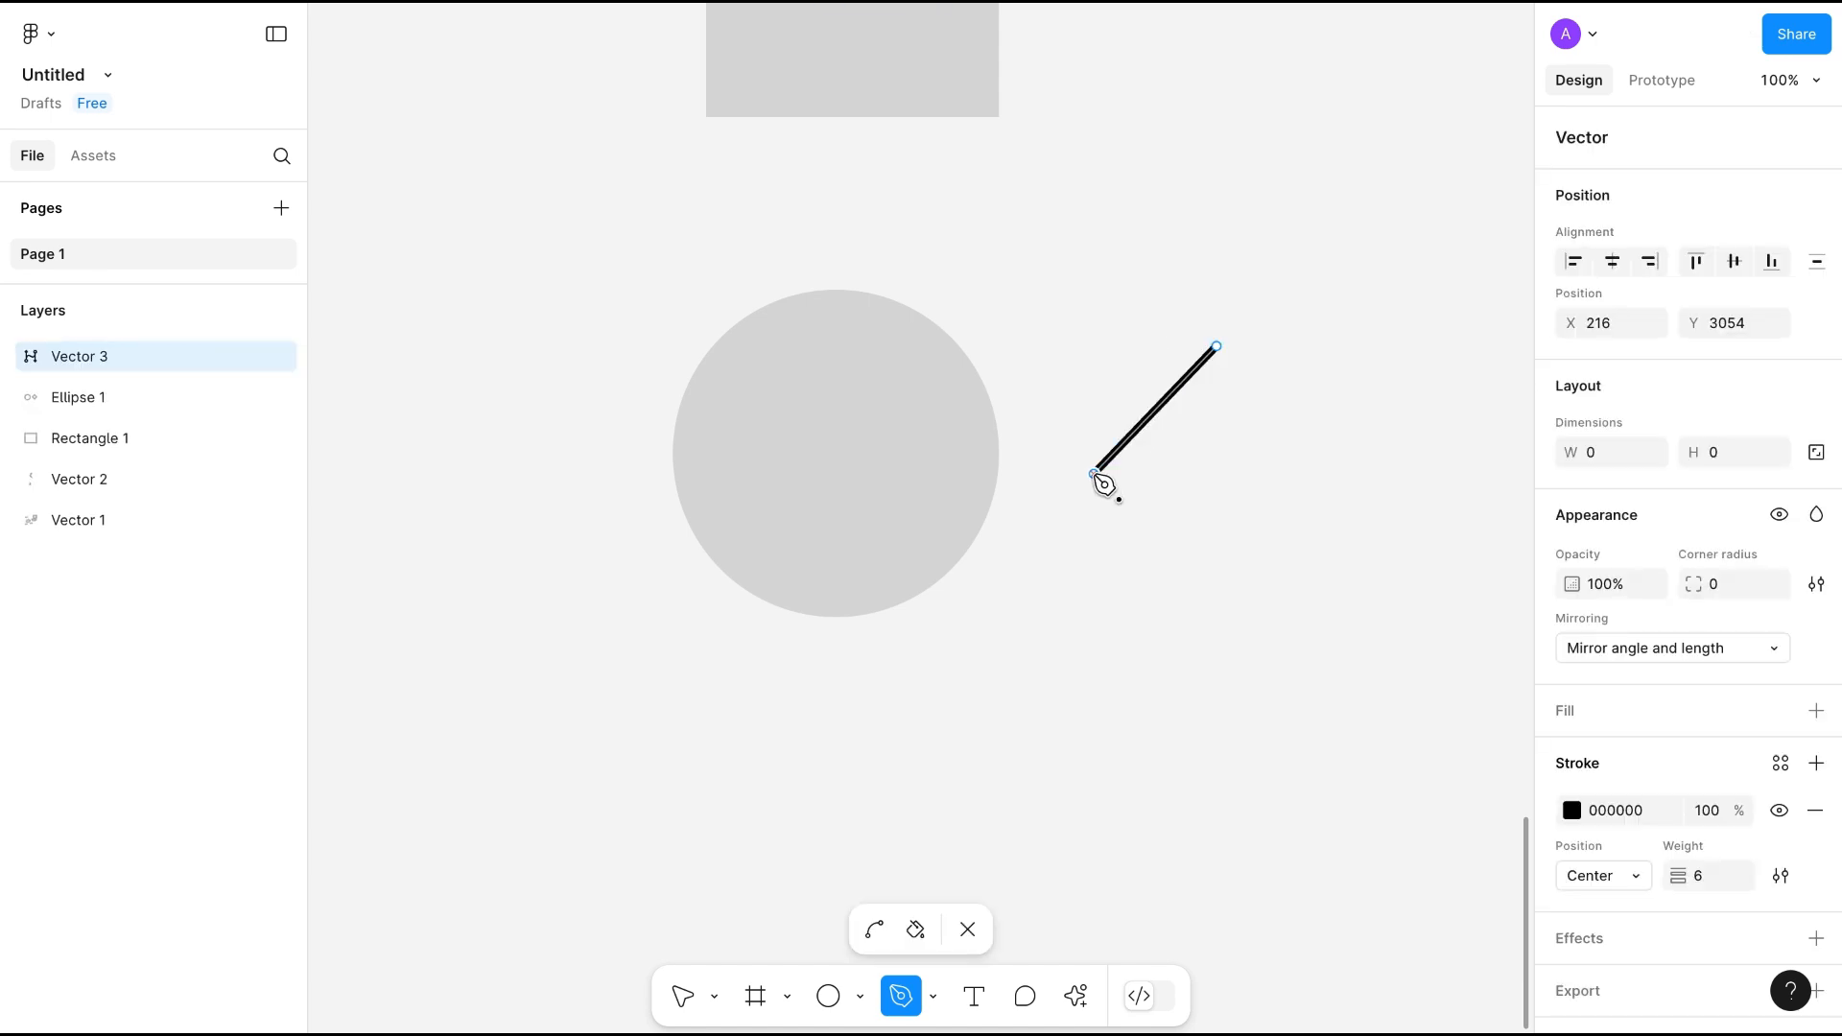
{"action": "left_click", "coordinate": [1216, 586]}
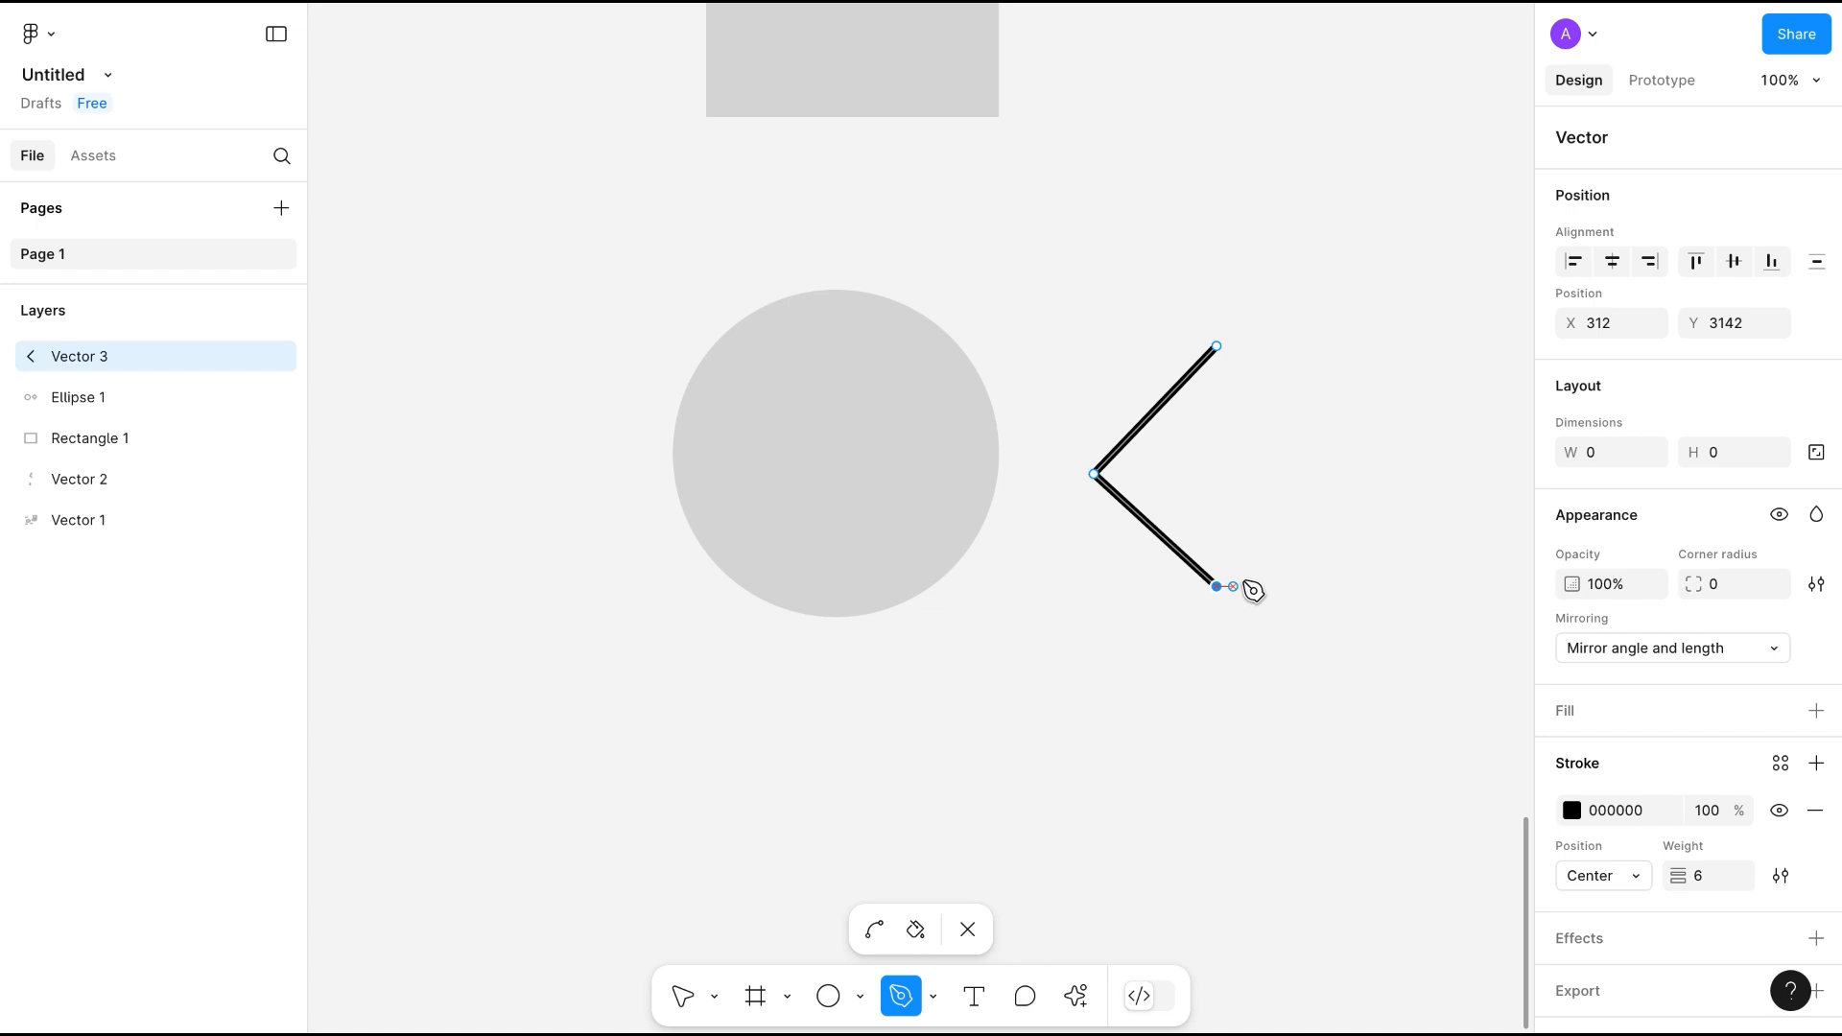
{"action": "left_click", "coordinate": [1317, 474]}
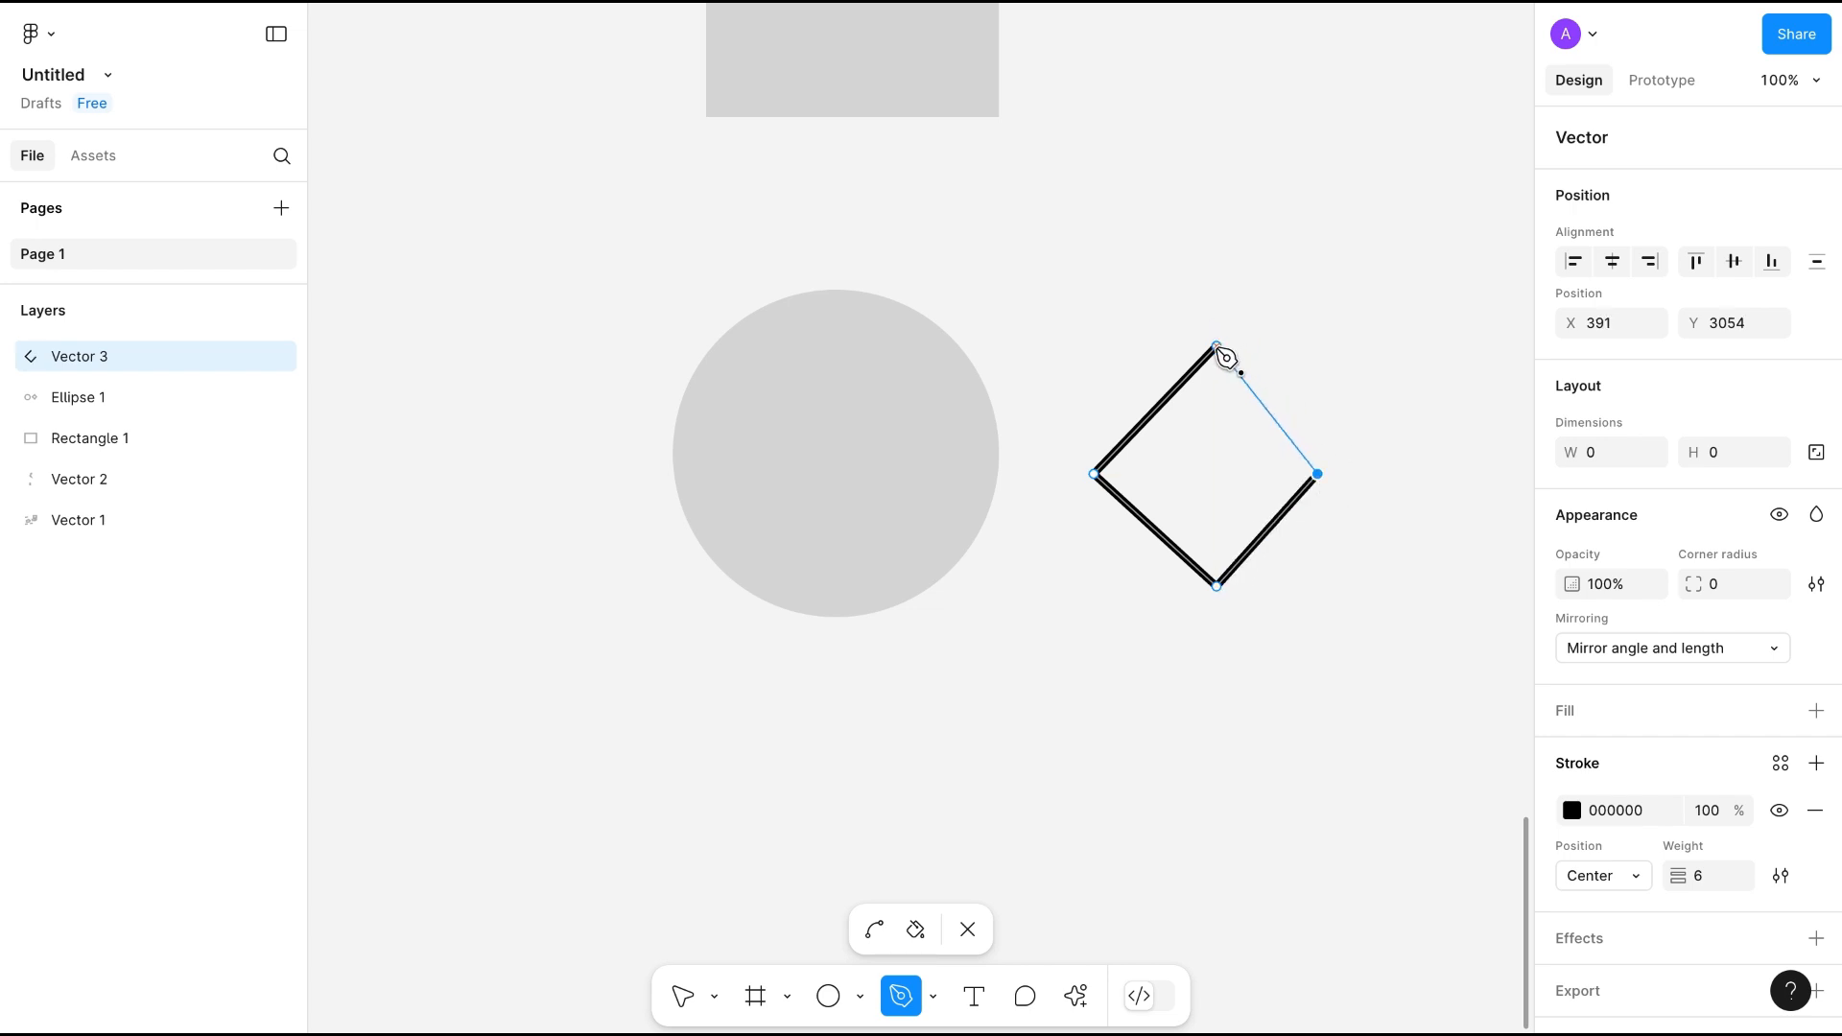
{"action": "left_click", "coordinate": [1216, 346]}
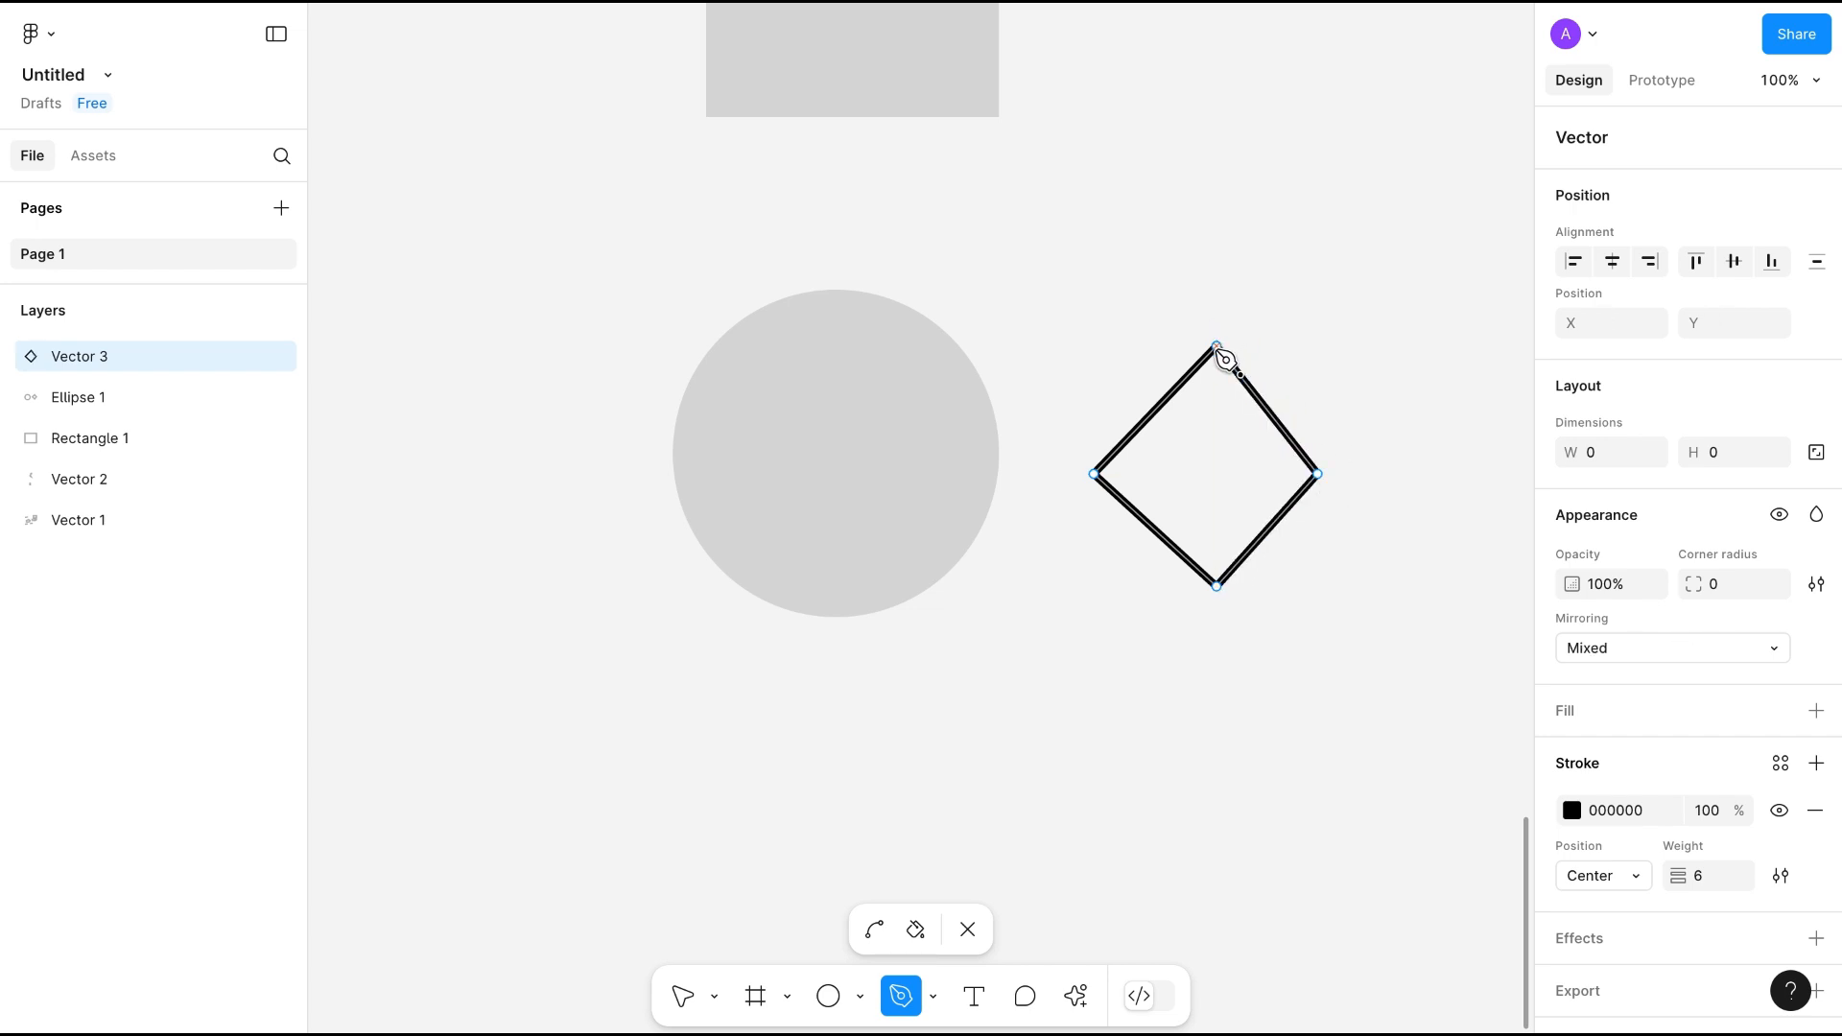
{"action": "key", "text": "Escape"}
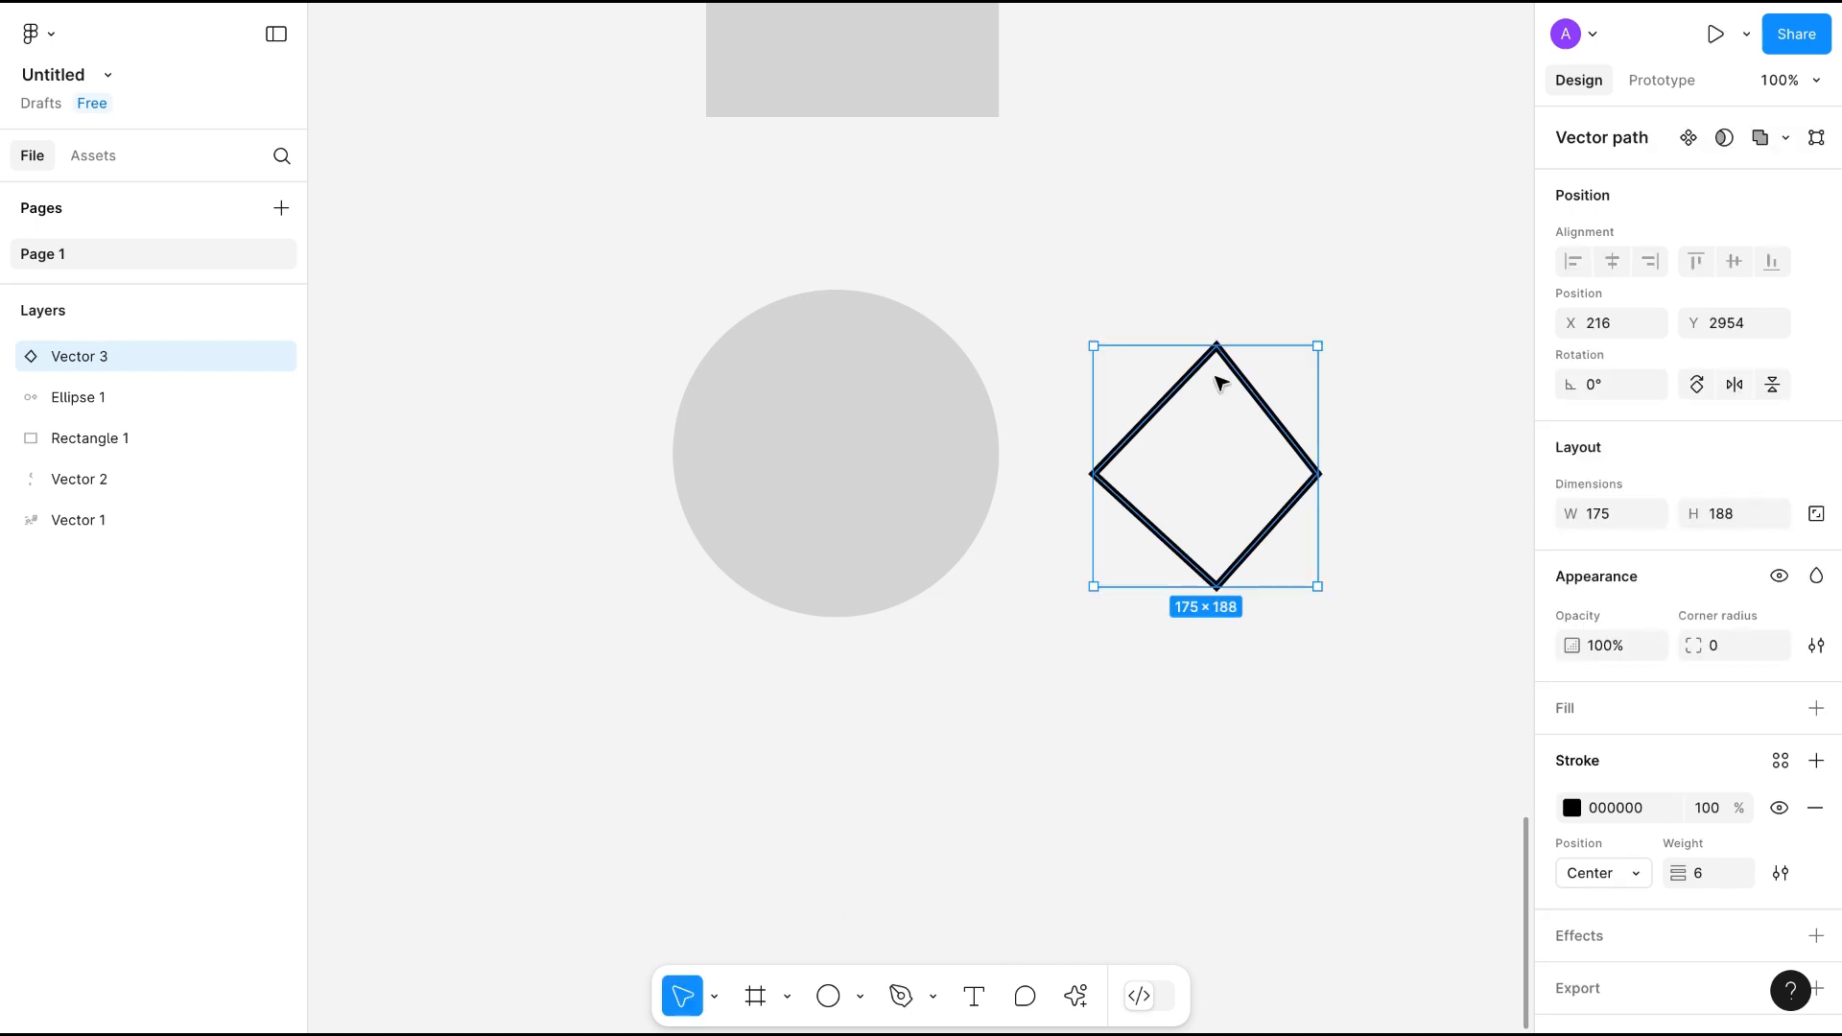
Enter vector editing on the diamond with the Bend tool and set its mirroring to Mirror angle and length.
{"action": "double_click", "coordinate": [1216, 377]}
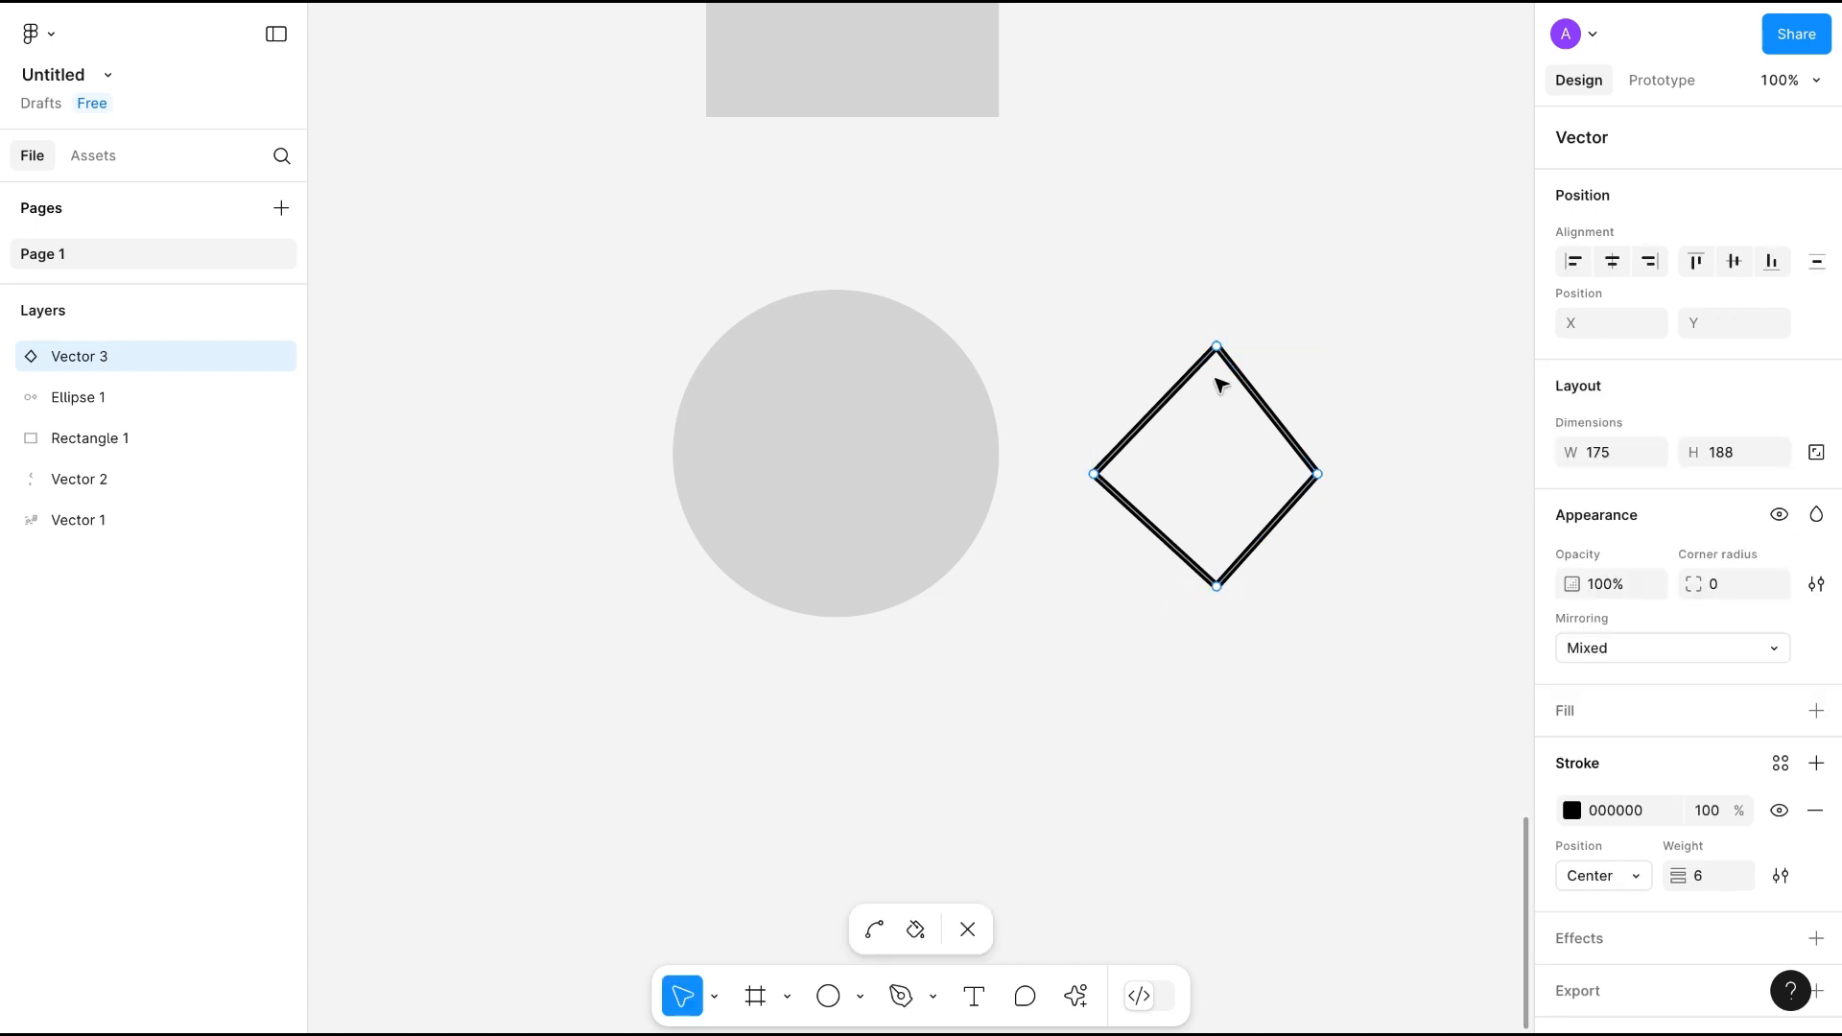
{"action": "left_click", "coordinate": [874, 931]}
{"action": "left_click", "coordinate": [1603, 654]}
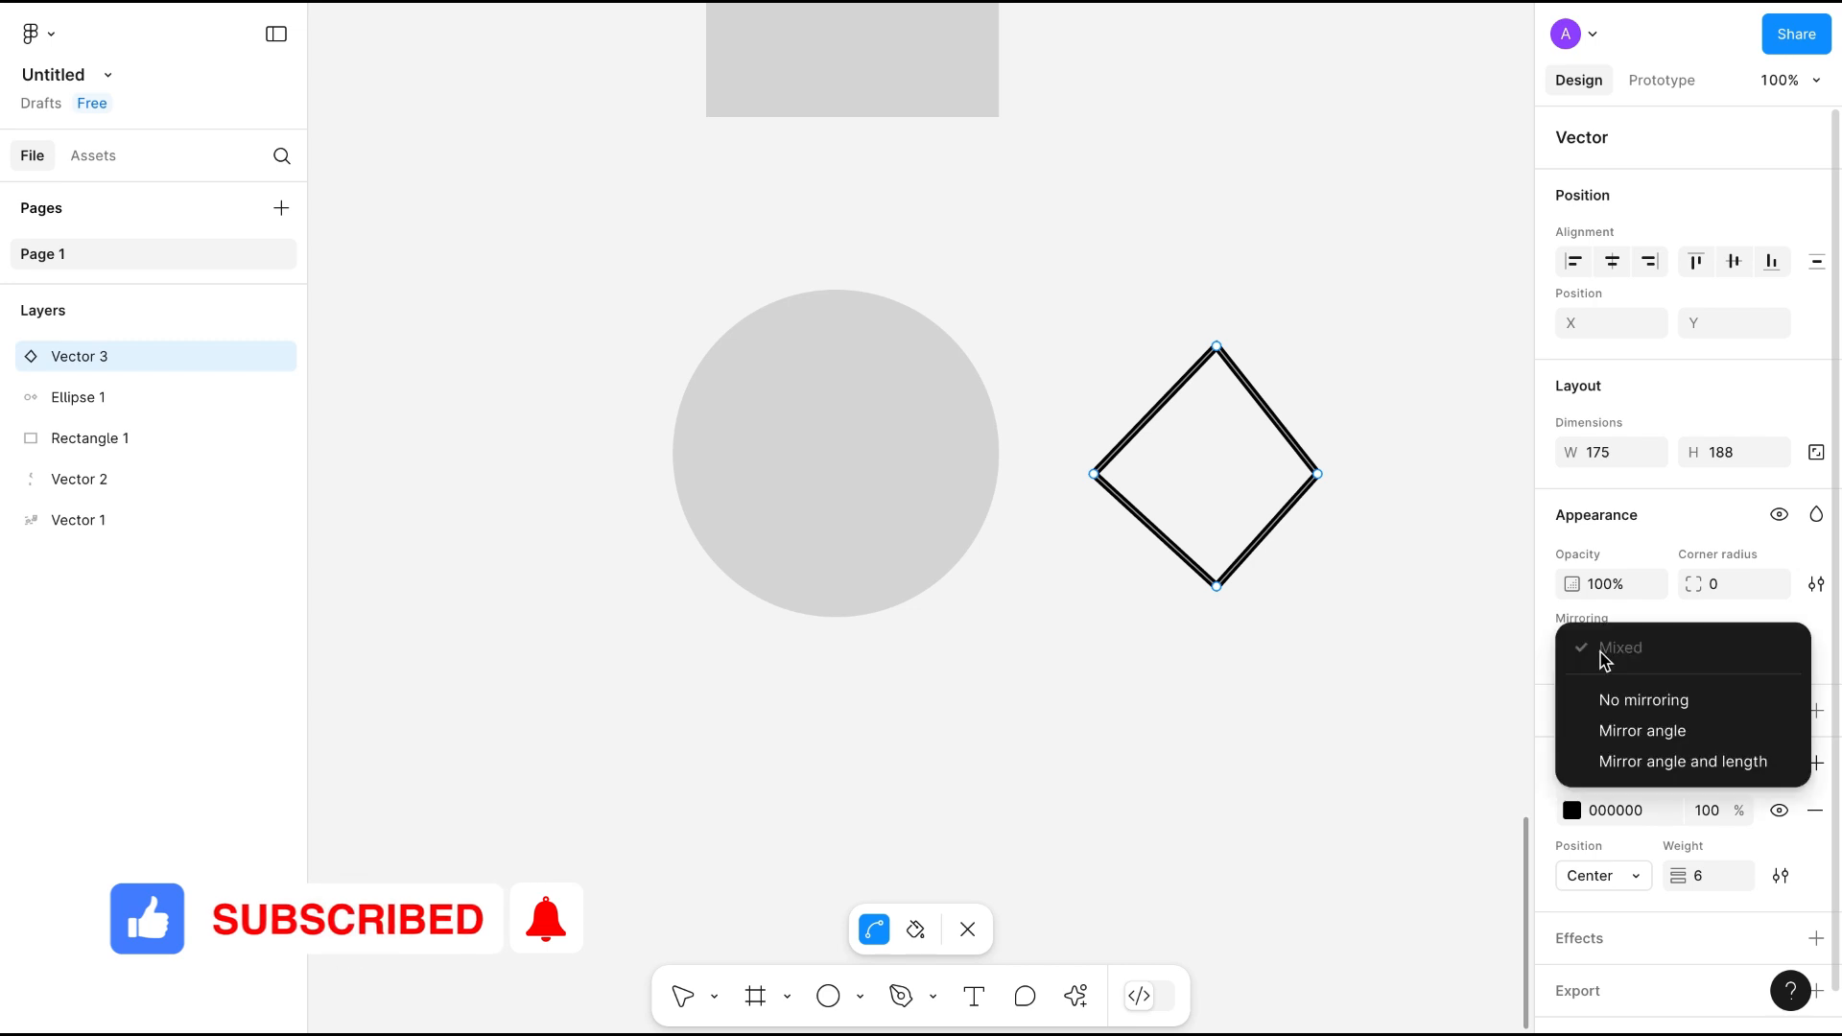
{"action": "left_click", "coordinate": [1638, 756]}
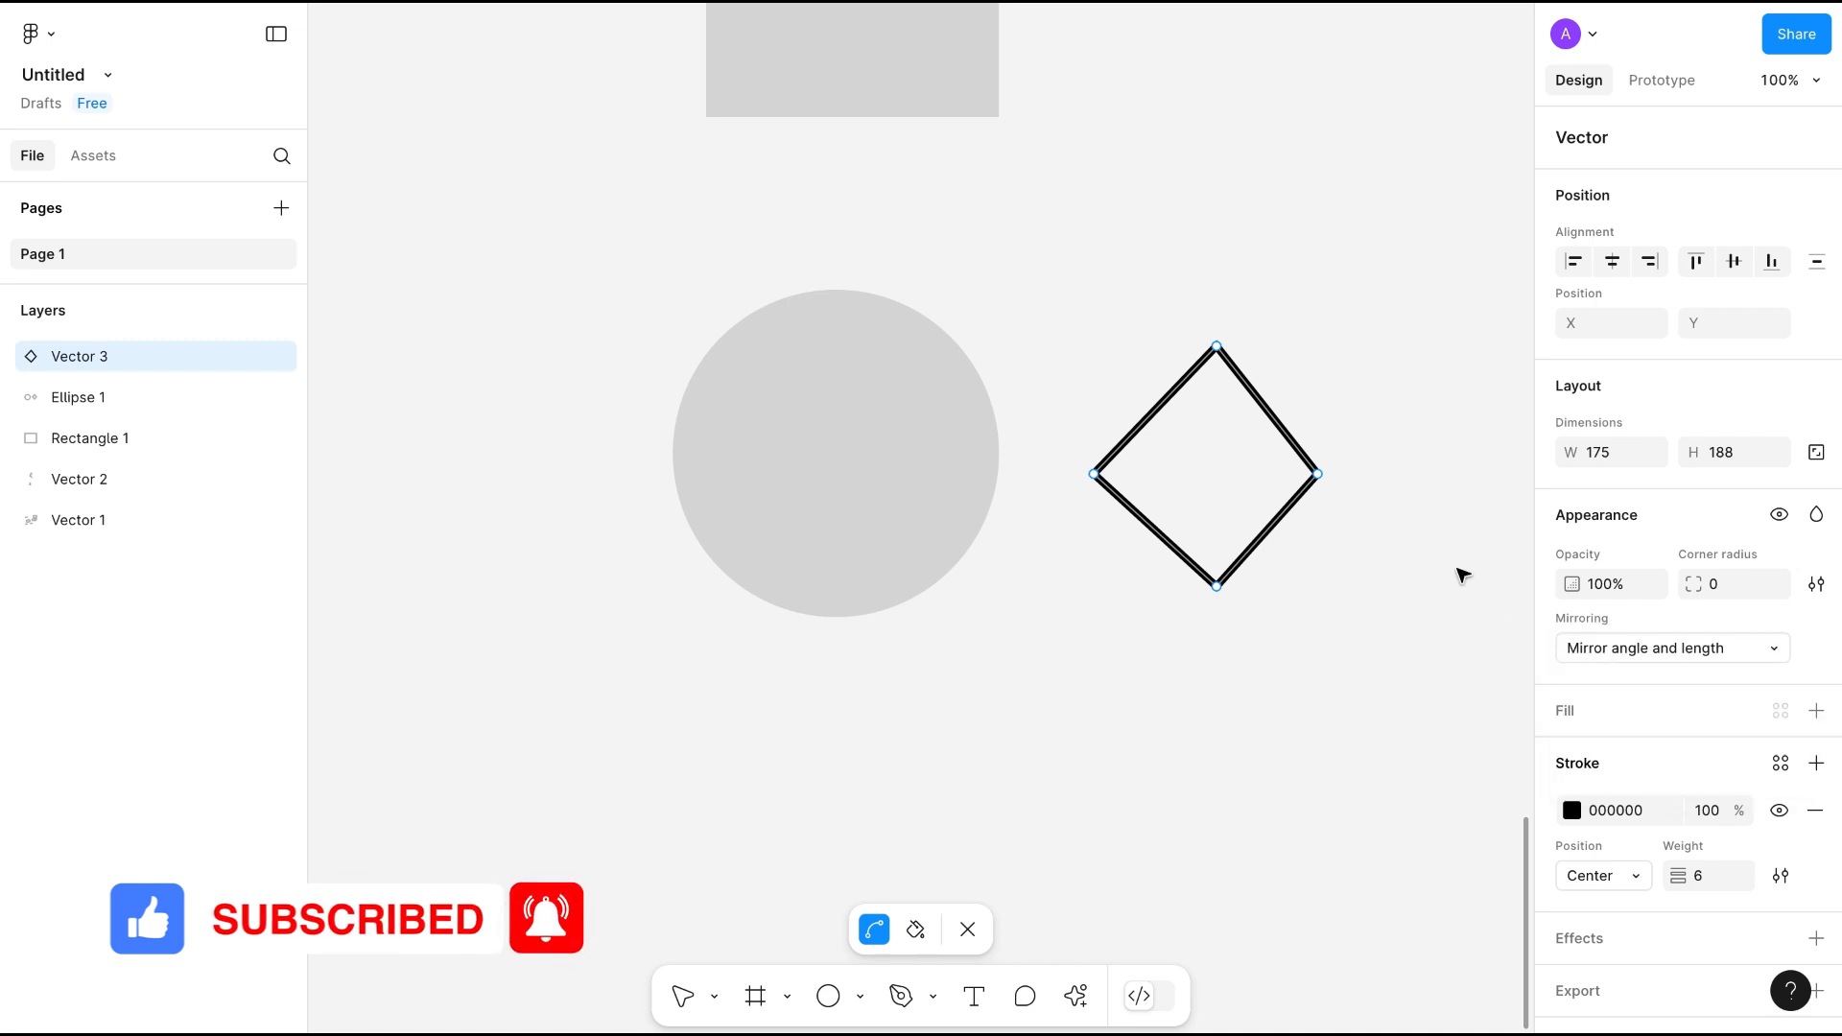
Bend all four corner points of the diamond into smooth curves to form a near-circular outline, and finish editing.
{"action": "left_click_drag", "start_coordinate": [1216, 346], "coordinate": [1237, 387]}
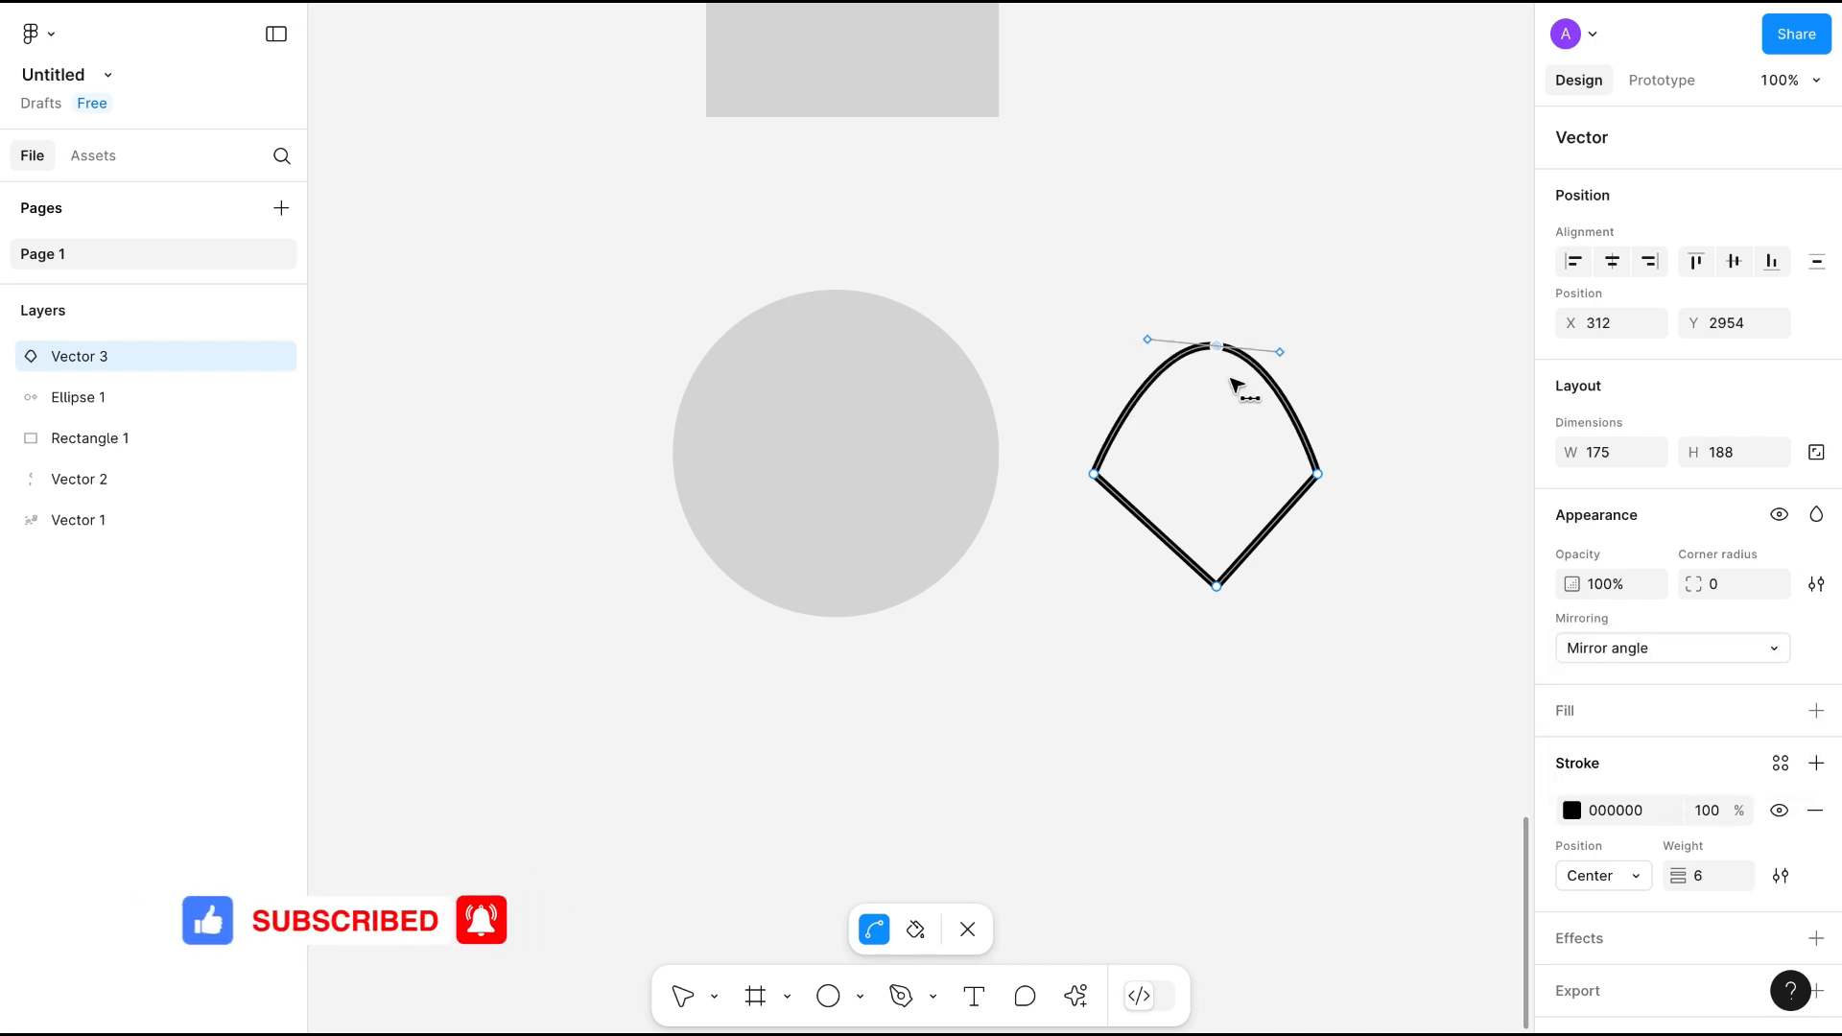
{"action": "left_click_drag", "start_coordinate": [1317, 474], "coordinate": [1313, 532]}
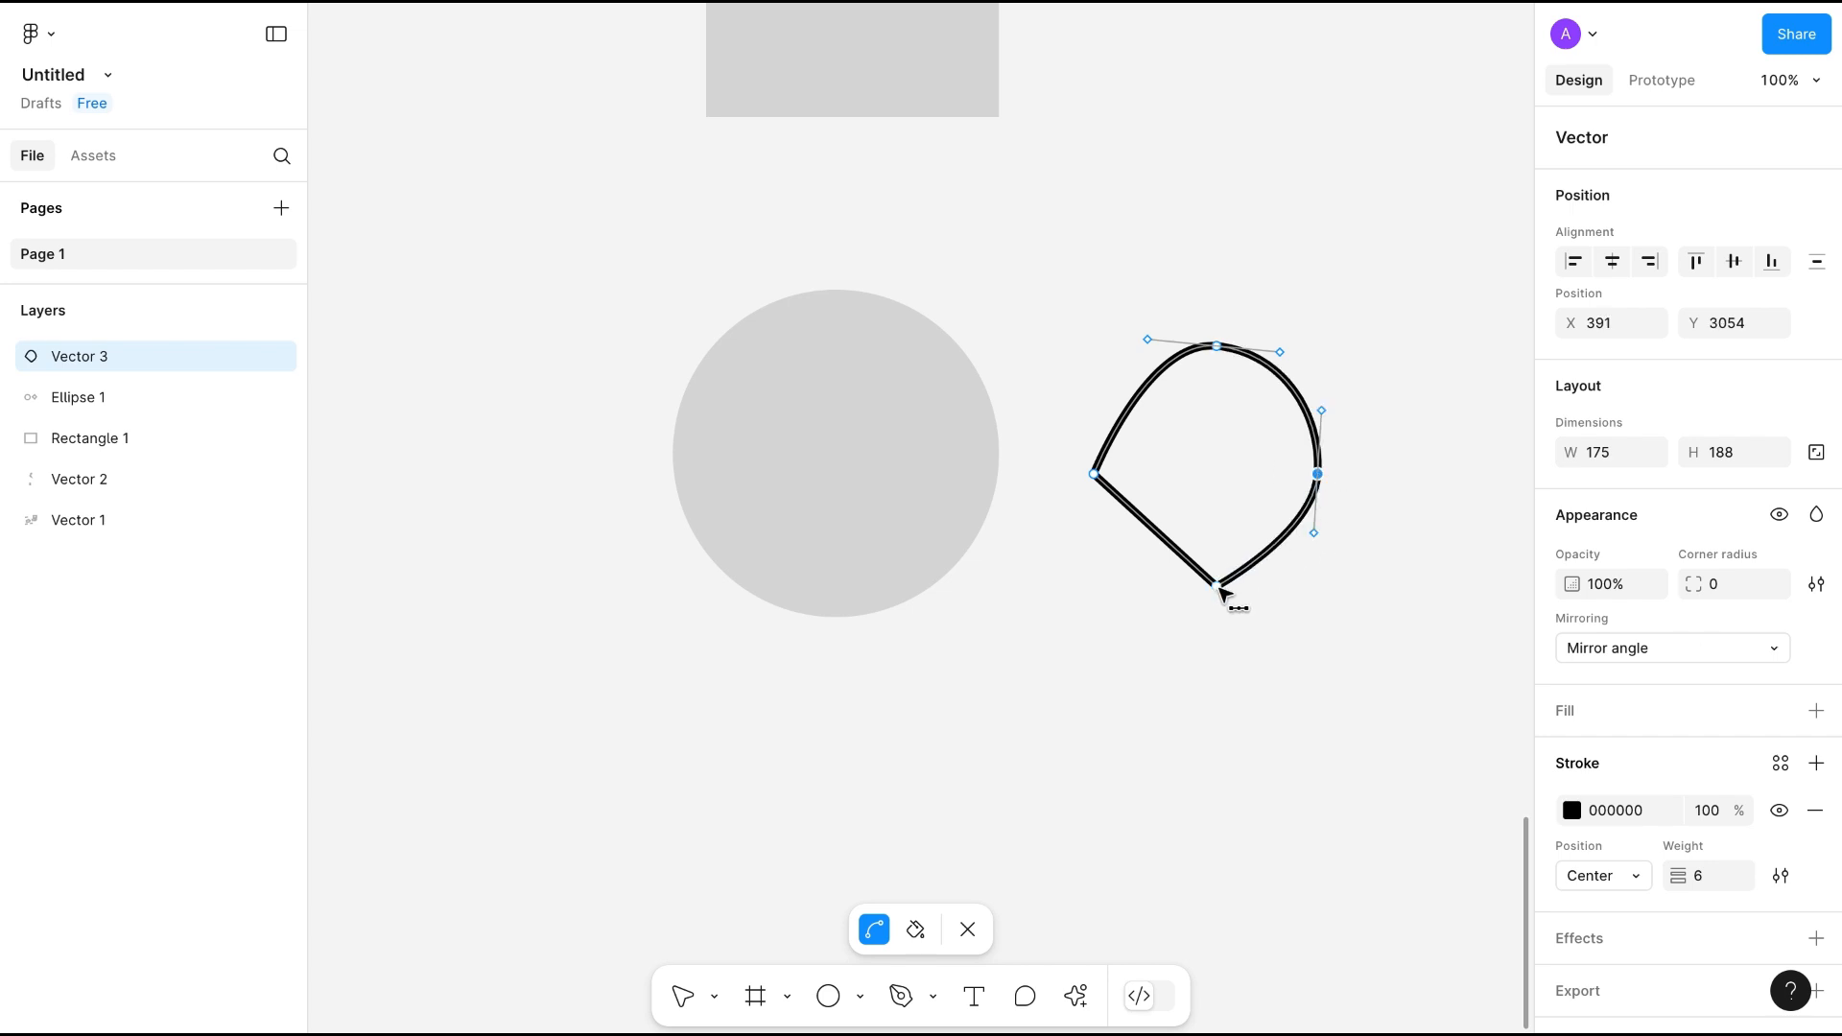
{"action": "left_click_drag", "start_coordinate": [1216, 587], "coordinate": [1151, 593]}
{"action": "left_click_drag", "start_coordinate": [1094, 474], "coordinate": [1098, 539]}
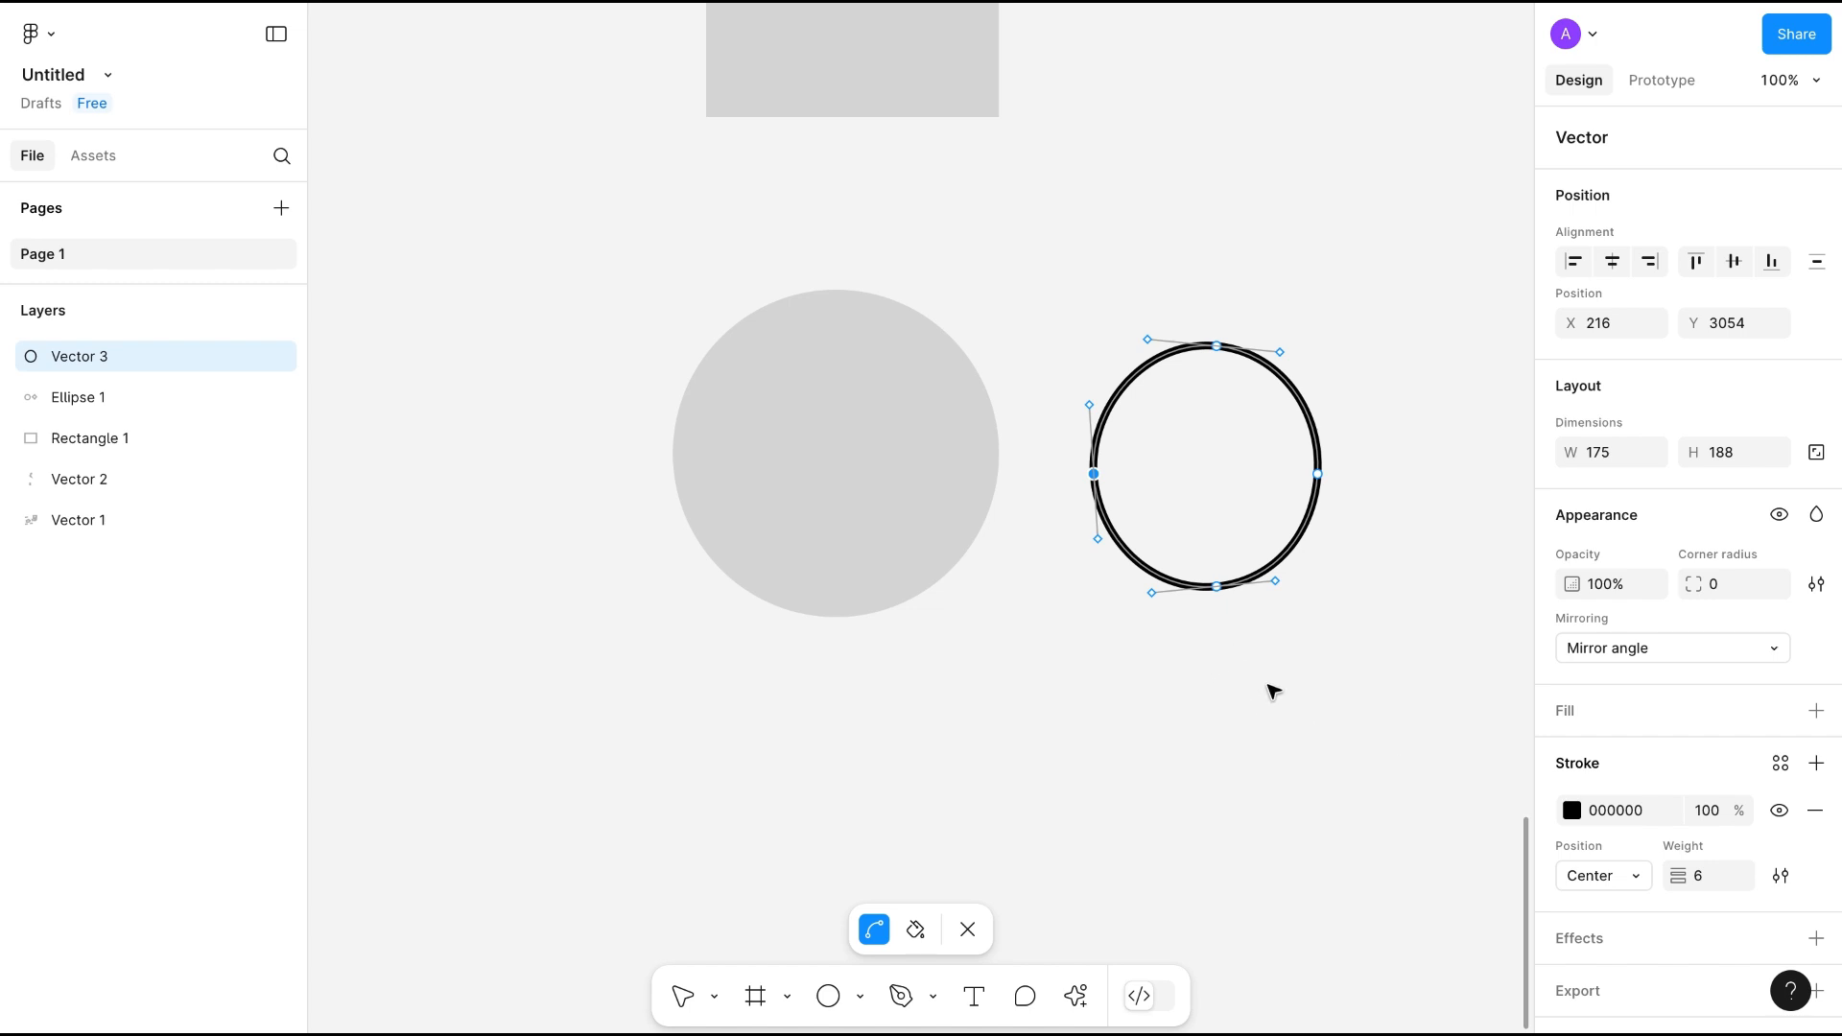
{"action": "key", "text": "Escape"}
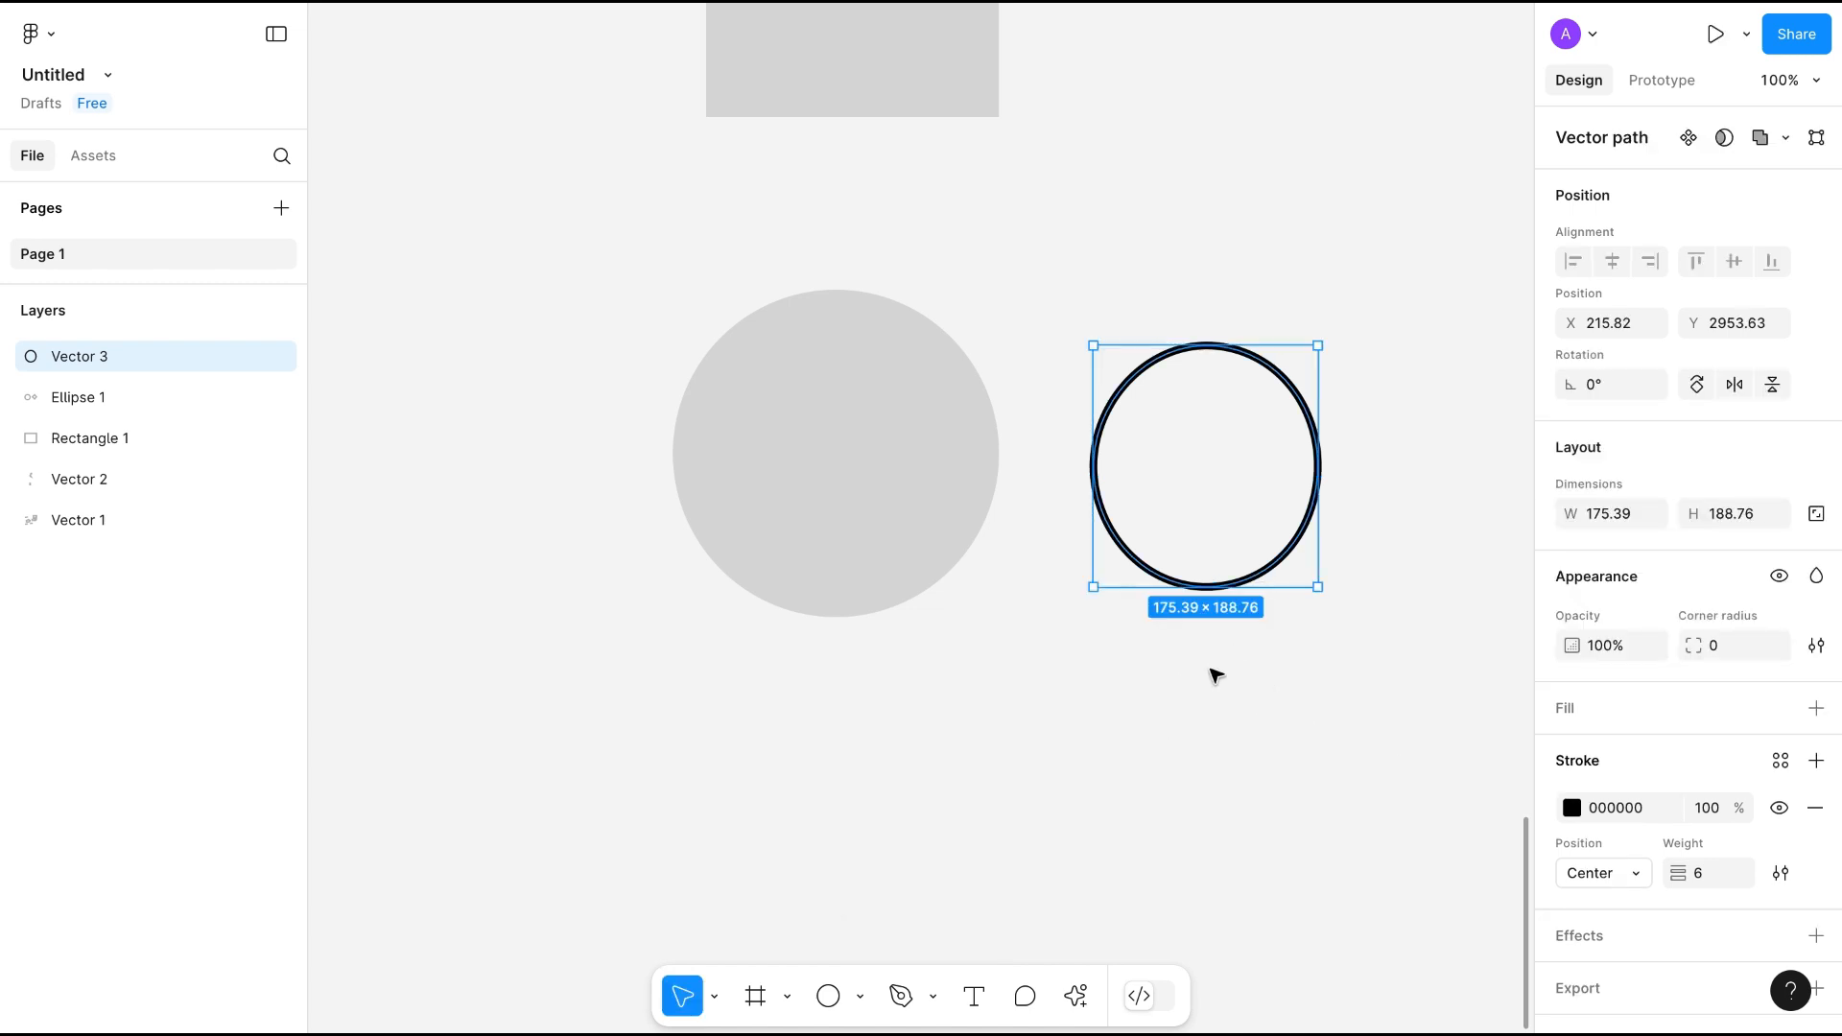
{"action": "key", "text": "Escape"}
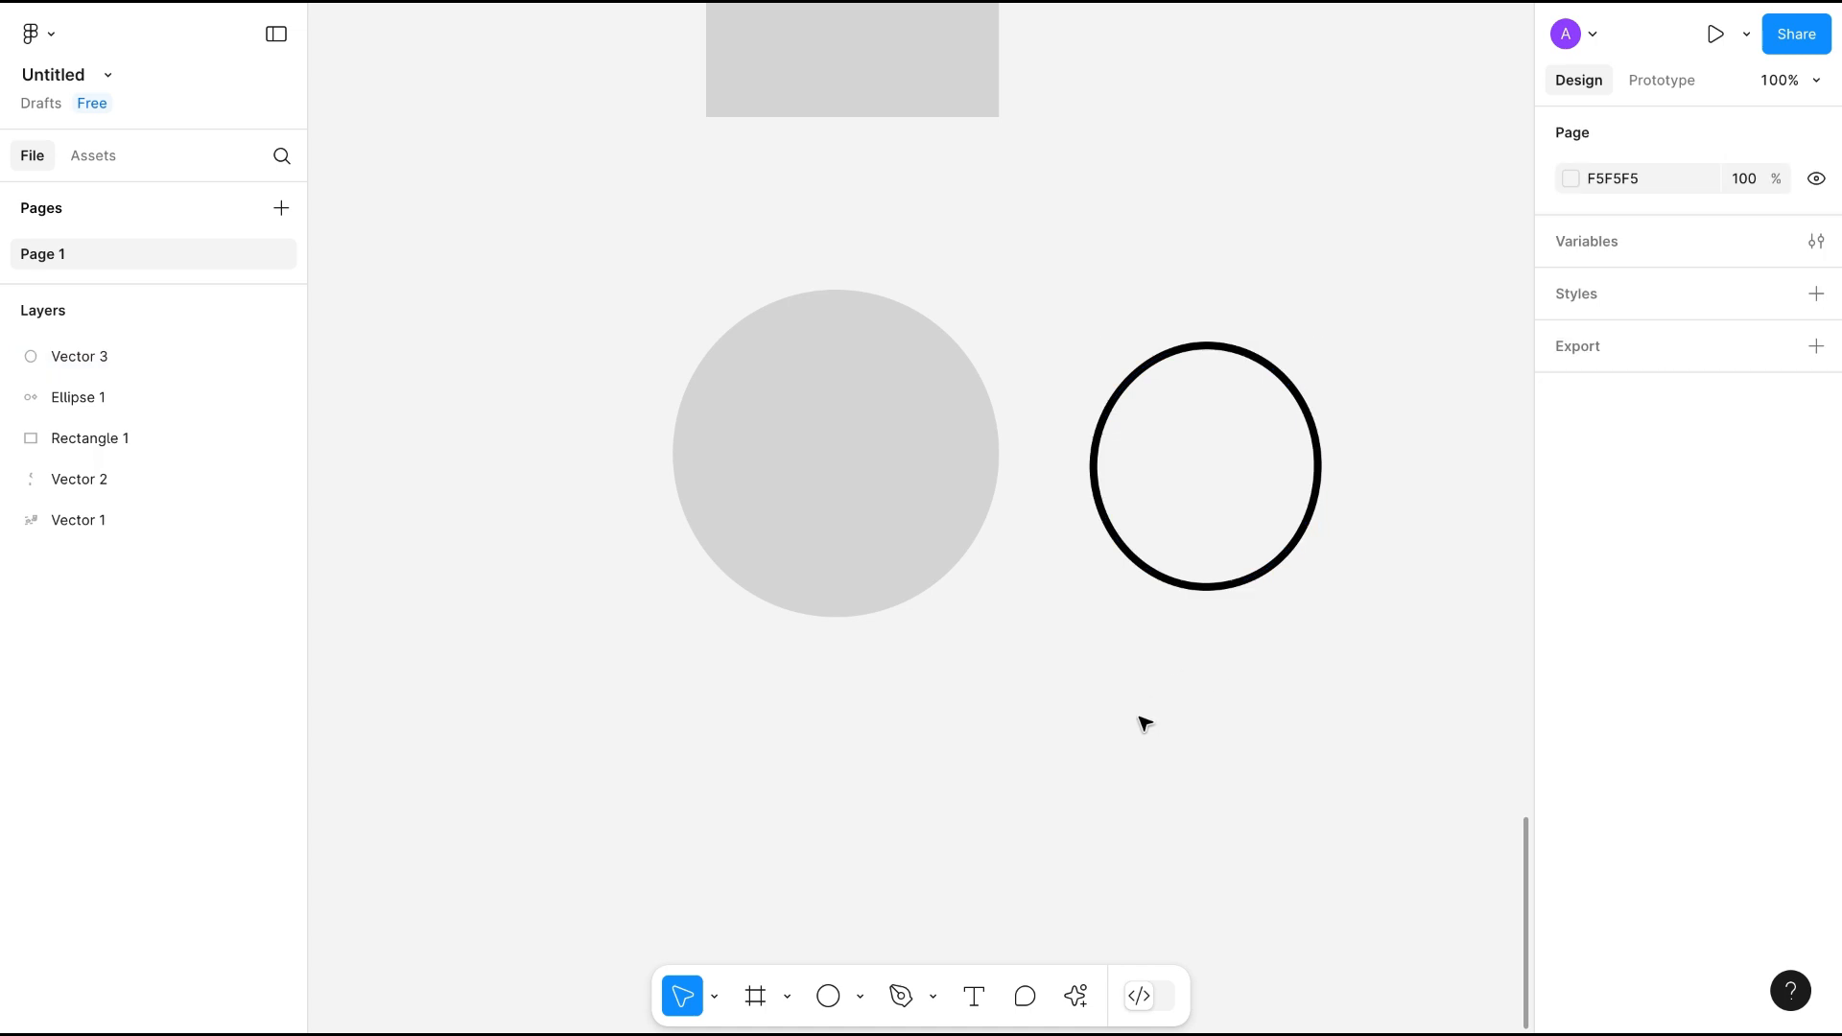